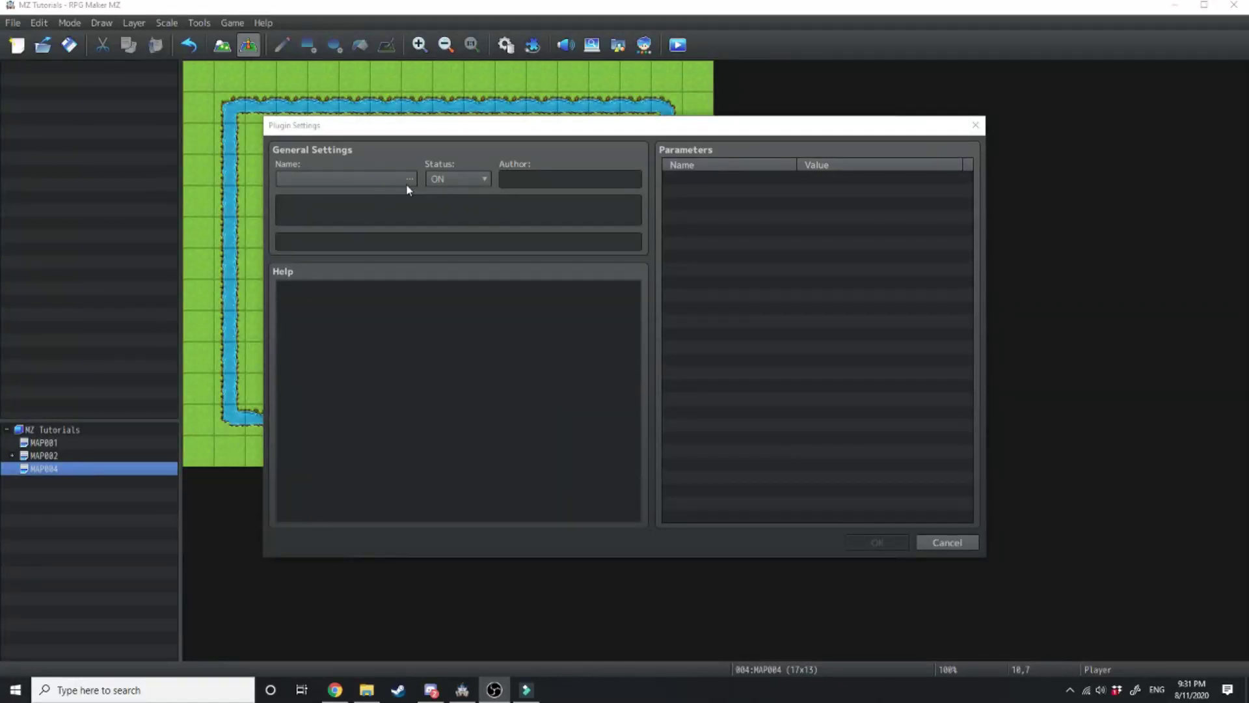
# Step: Open the plugin list and preview the ChangeEquipOnBattleMZ and AltMenuScreen2MZ descriptions
pyautogui.click(407, 186)
pyautogui.click(414, 327)
pyautogui.click(419, 265)
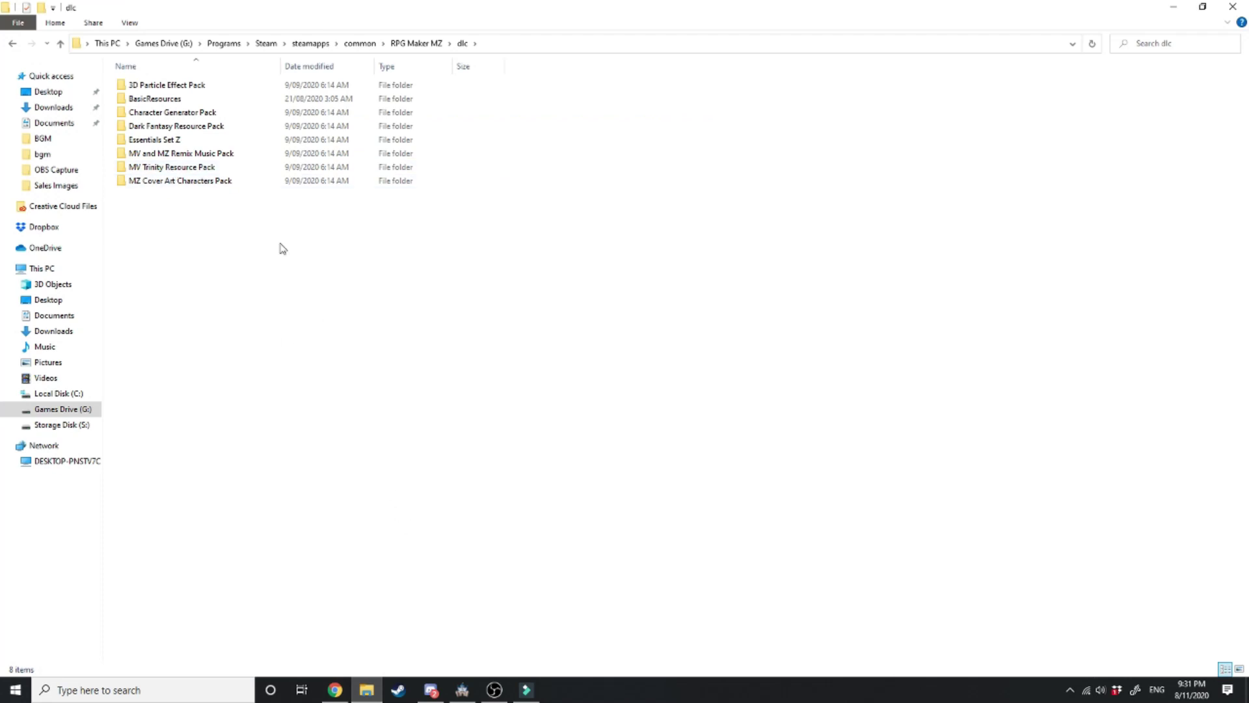
# Step: Go into the BasicResources DLC pack folder under RPG Maker MZ's dlc directory
pyautogui.doubleClick(157, 100)
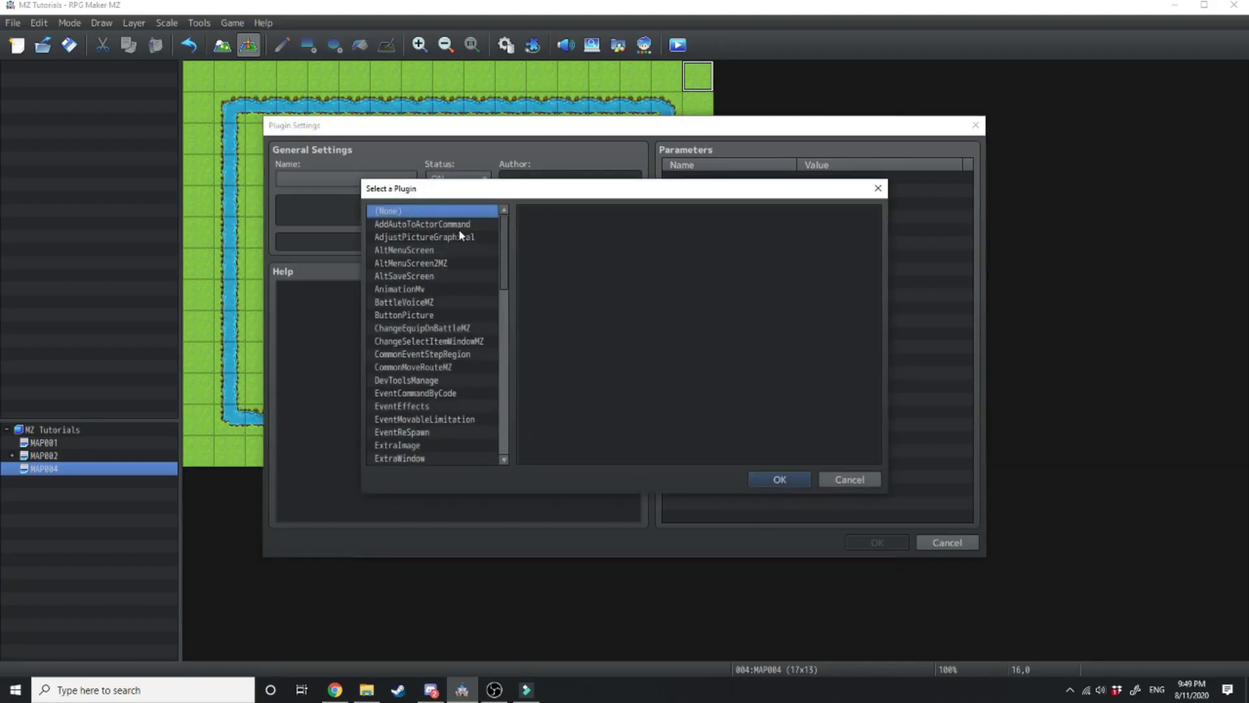
# Step: Select AddAutoToActorCommand and read through its help text, highlighting lines and scrolling
pyautogui.click(419, 225)
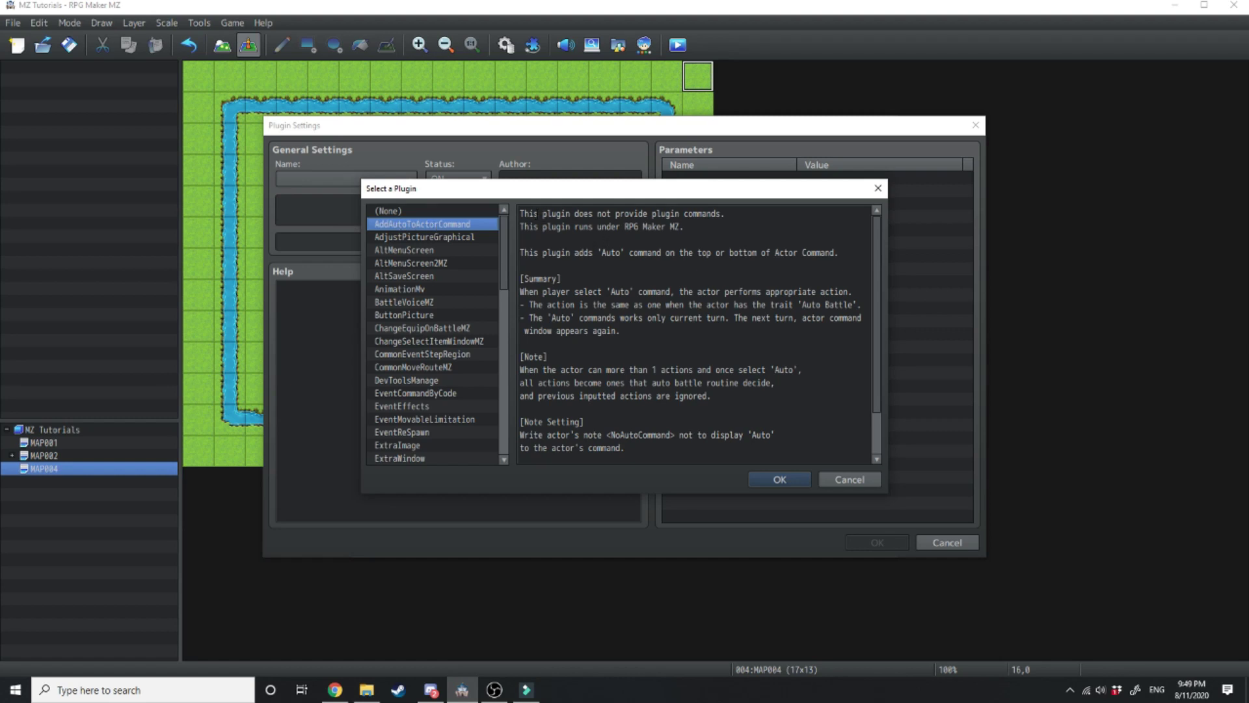
pyautogui.click(535, 215)
pyautogui.moveTo(575, 253); pyautogui.dragTo(701, 252)
pyautogui.click(558, 318)
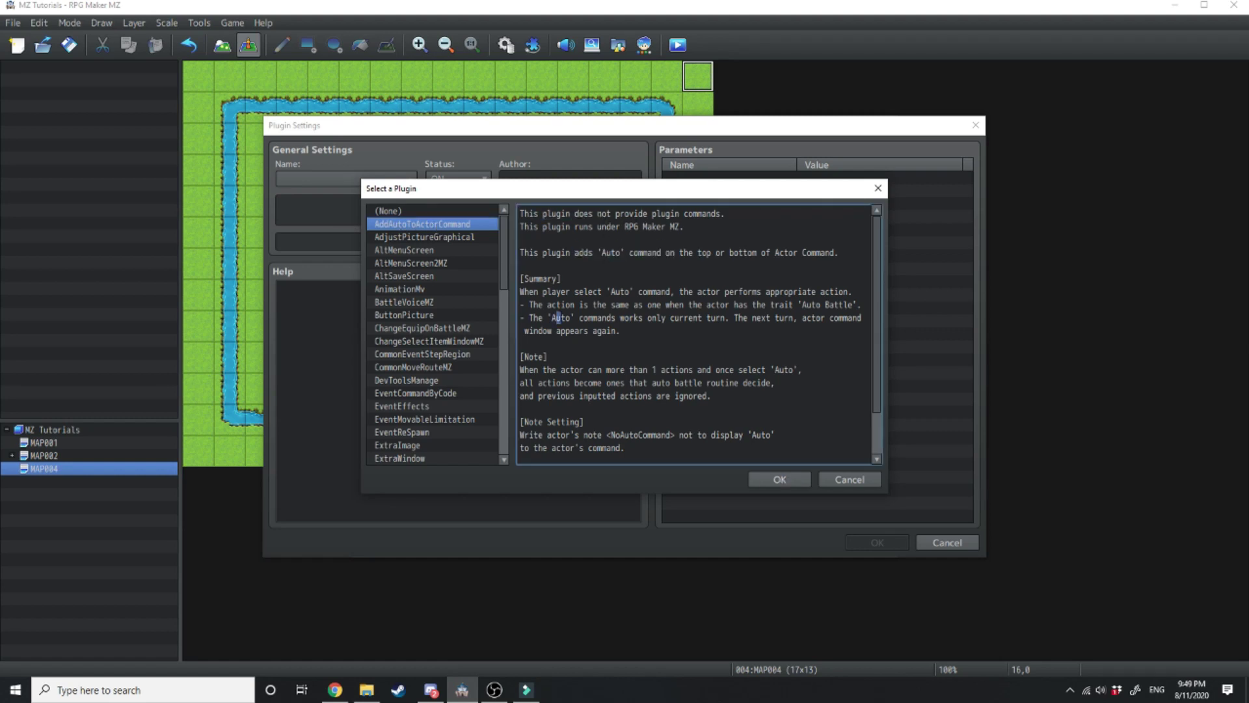
pyautogui.moveTo(521, 305); pyautogui.dragTo(668, 318)
pyautogui.click(668, 317)
pyautogui.moveTo(520, 369); pyautogui.dragTo(775, 383)
pyautogui.click(697, 392)
pyautogui.scroll(-1, 697, 391)
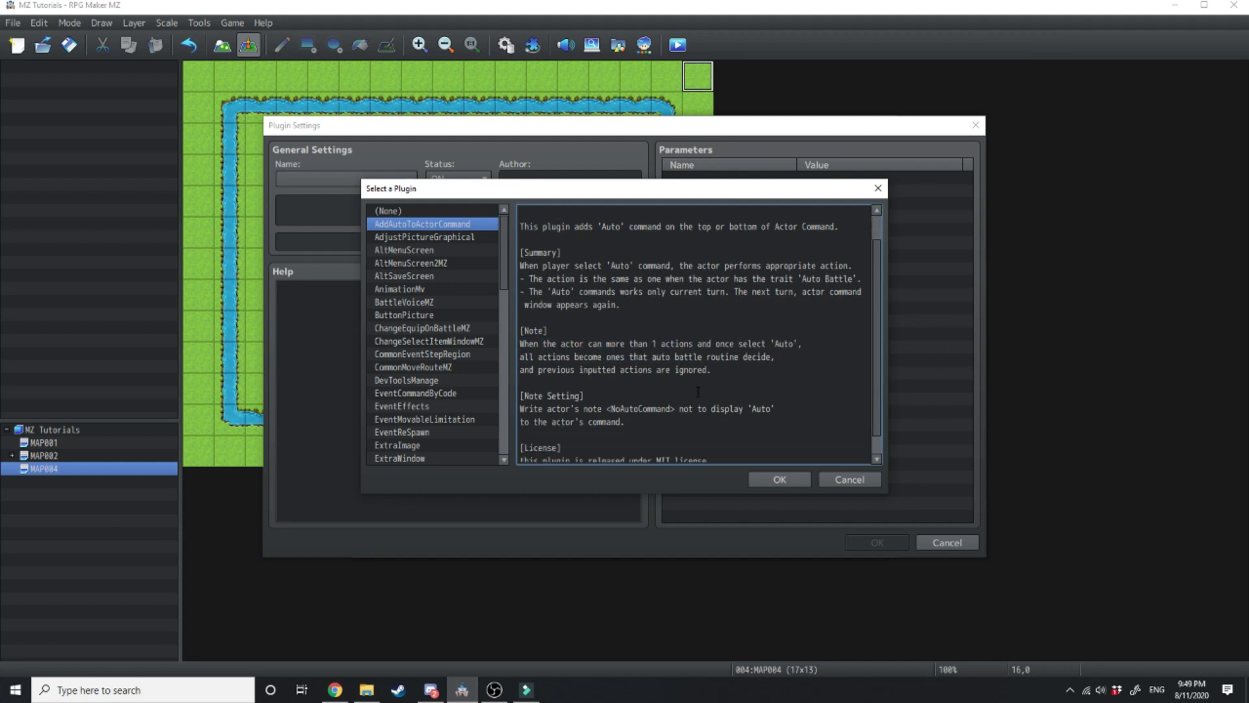
pyautogui.scroll(-1, 698, 392)
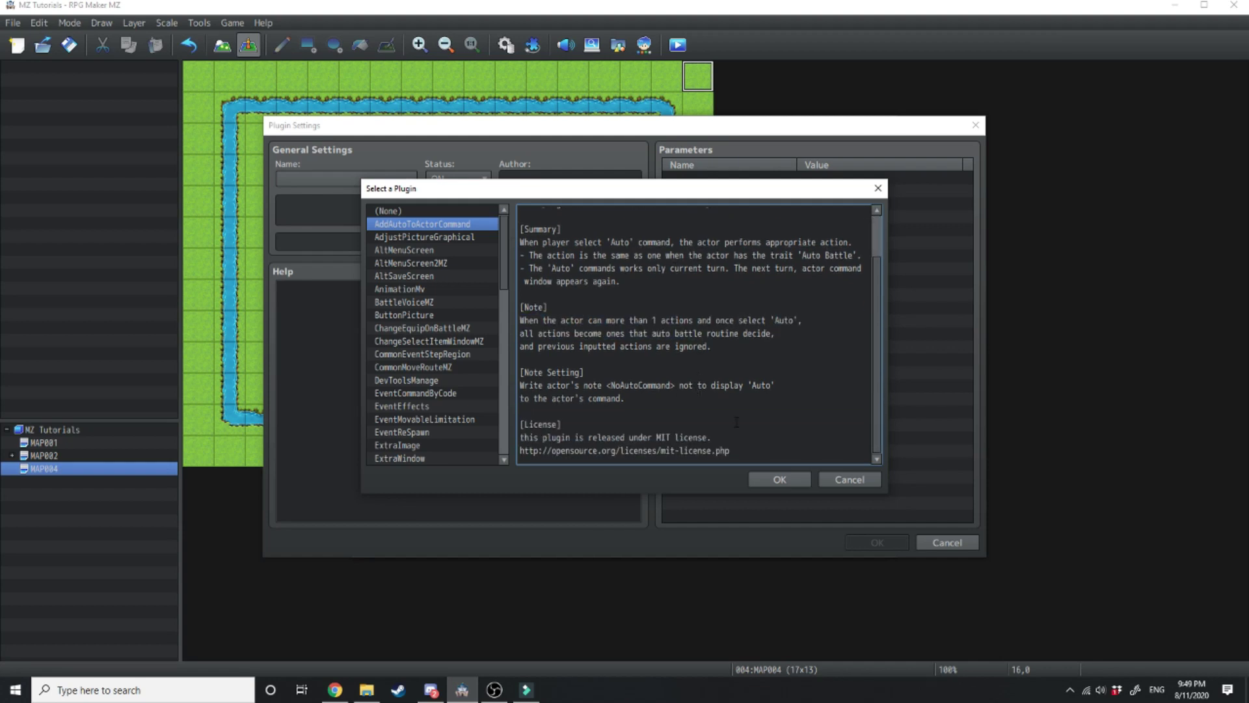
pyautogui.scroll(2, 758, 375)
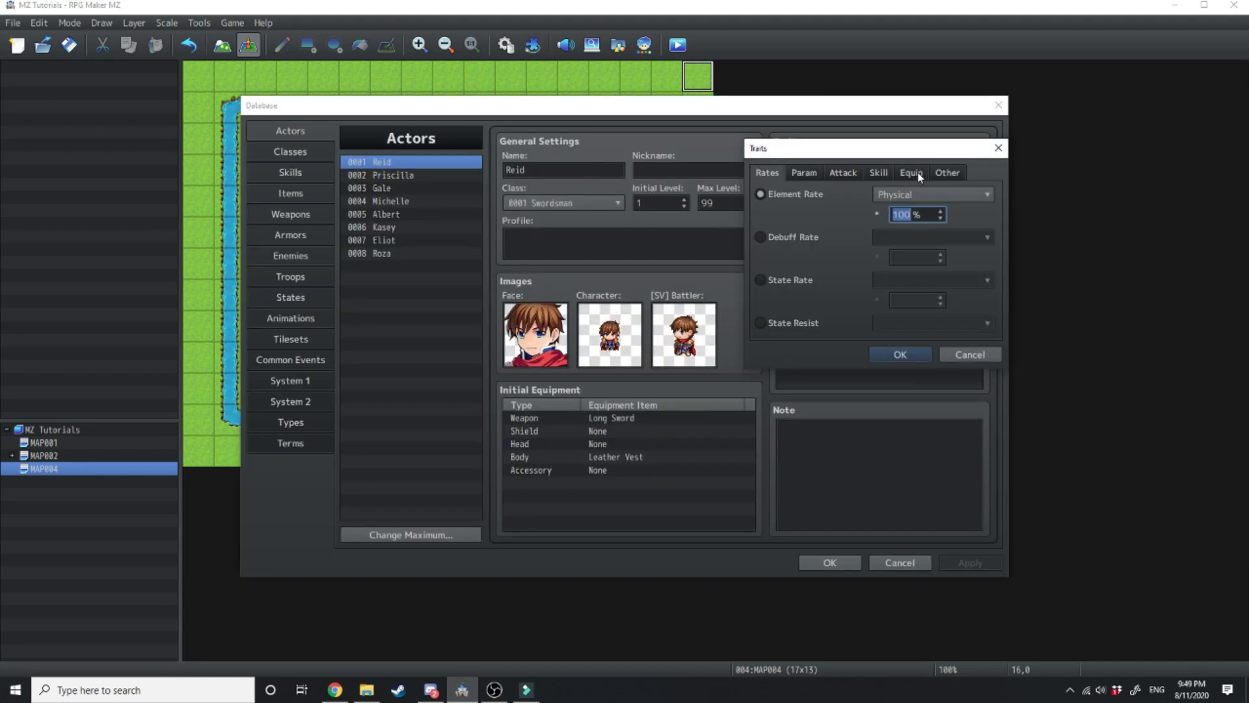
# Step: Look up the Auto Battle option under the Other > Special Flag actor trait
pyautogui.click(945, 172)
pyautogui.click(760, 216)
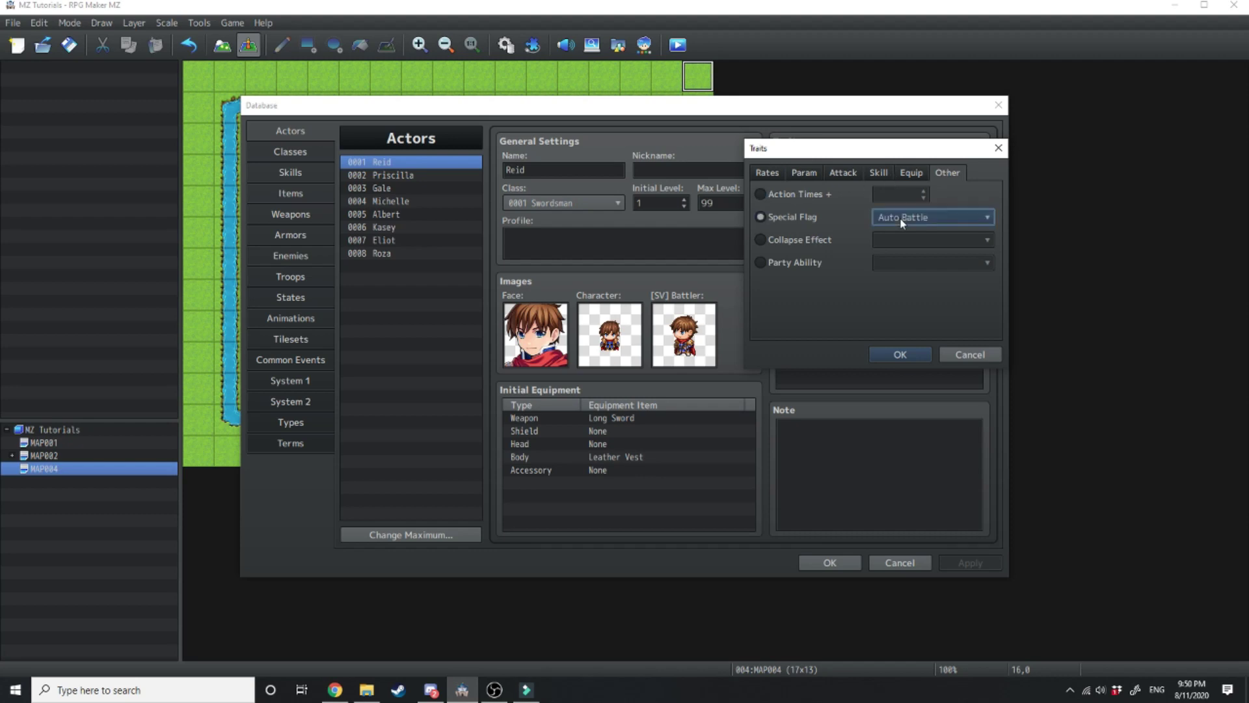
pyautogui.click(901, 218)
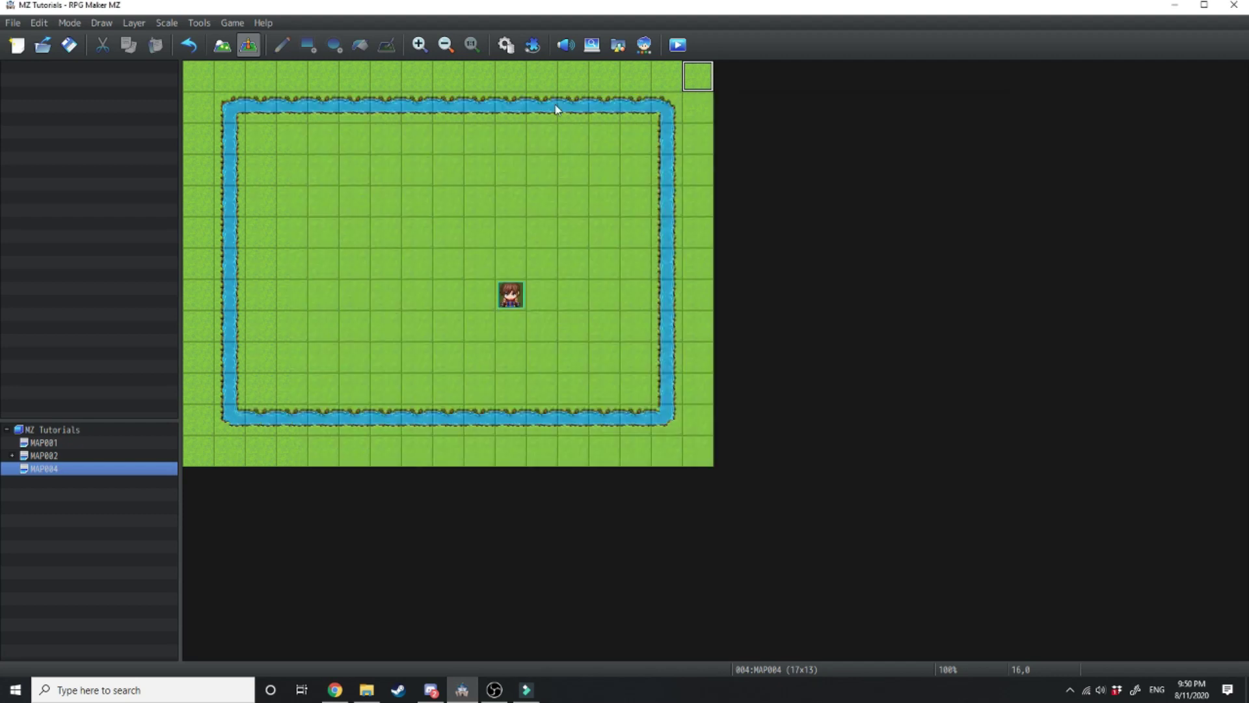
# Step: Confirm AddAutoToActorCommand is ON in the Plugin Manager and launch a battle test
pyautogui.click(533, 44)
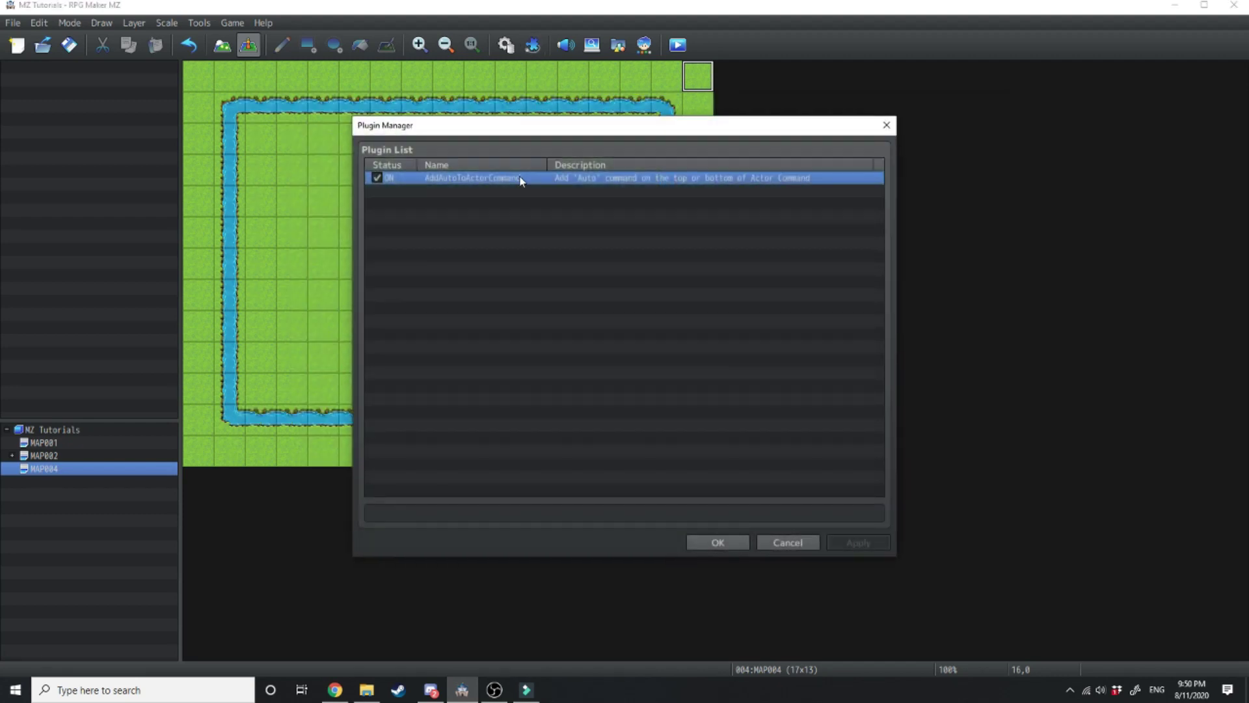
pyautogui.click(730, 543)
pyautogui.click(506, 44)
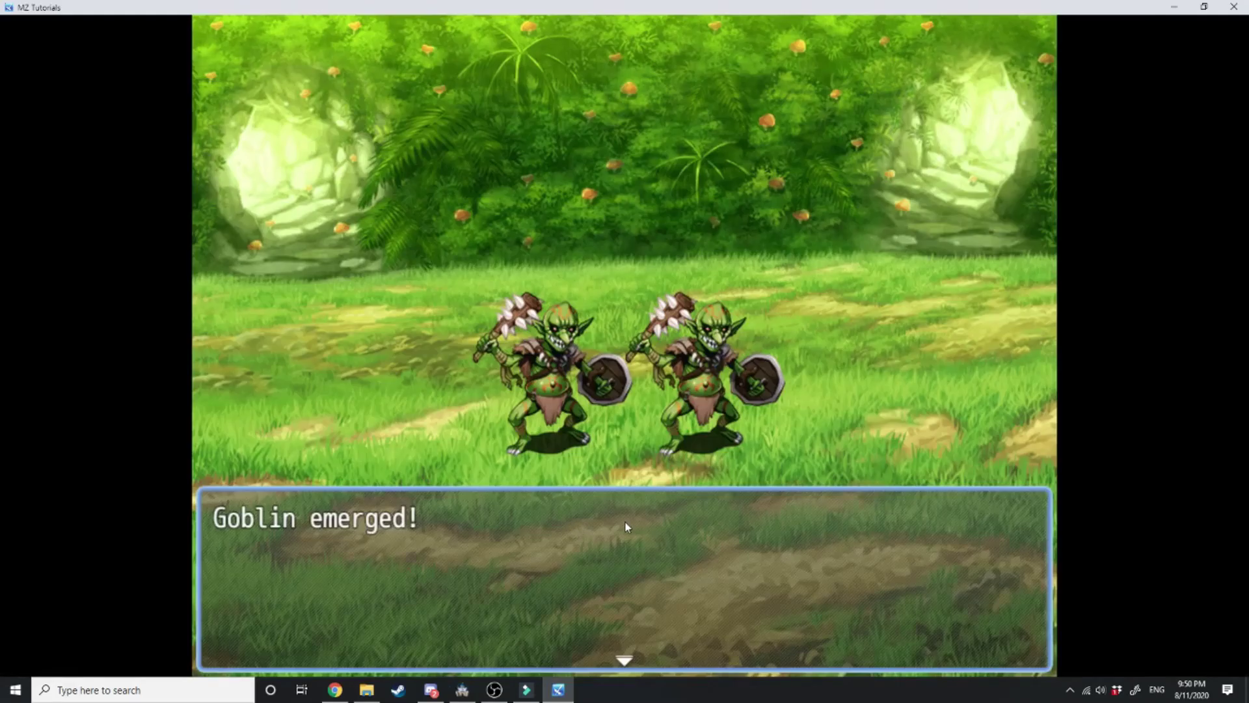
# Step: Fight the test battle with Auto Select for each actor, then close the test window
pyautogui.click(626, 526)
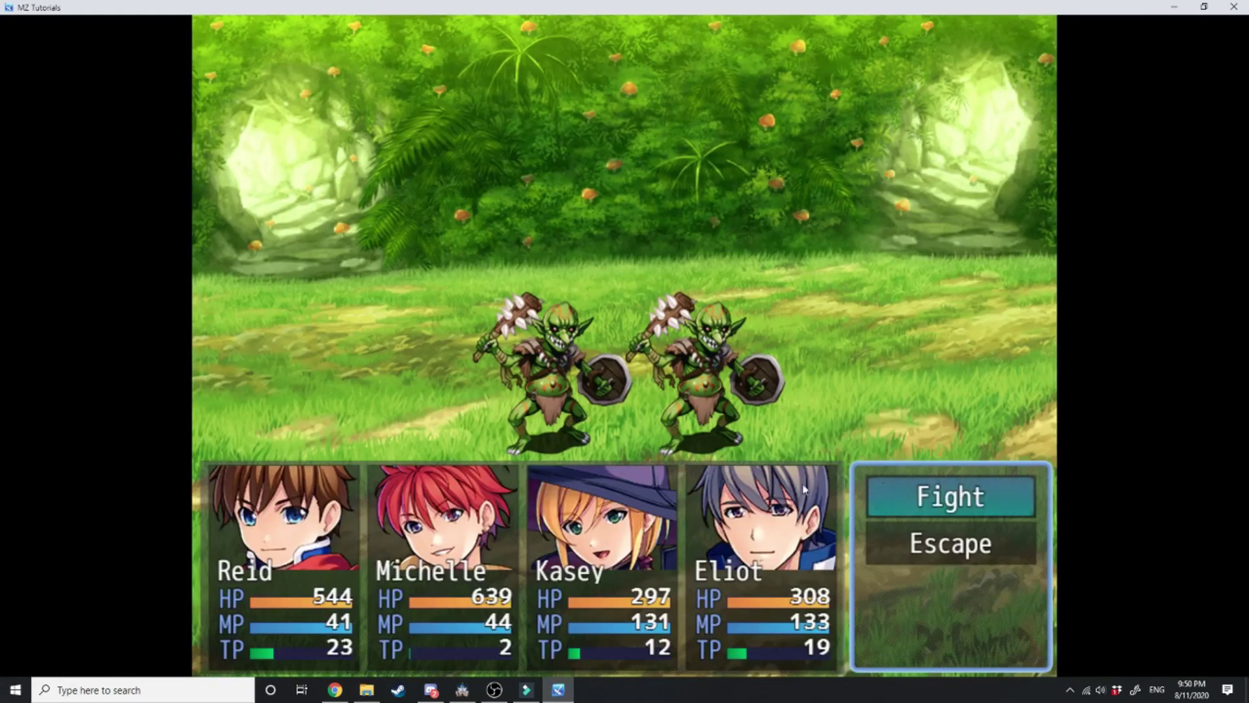
pyautogui.click(950, 500)
pyautogui.scroll(-1, 953, 508)
pyautogui.scroll(1, 957, 515)
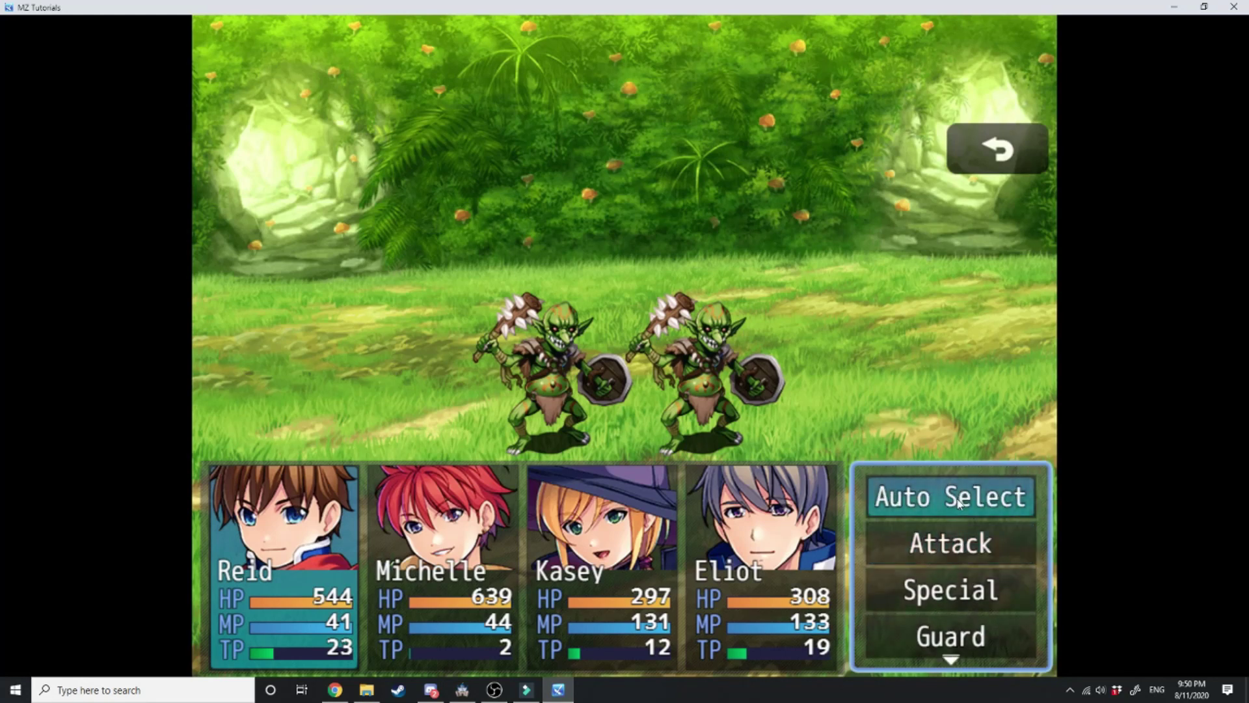
pyautogui.click(956, 497)
pyautogui.click(957, 497)
pyautogui.click(956, 498)
pyautogui.click(958, 497)
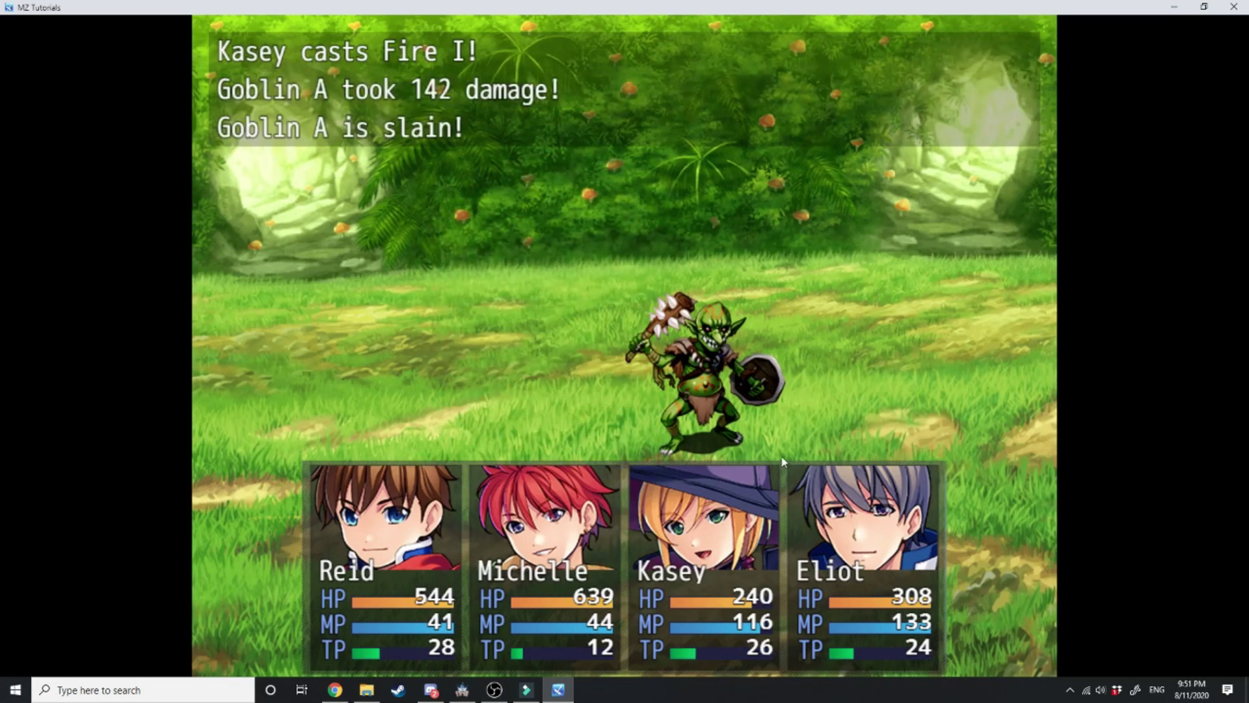
pyautogui.click(916, 495)
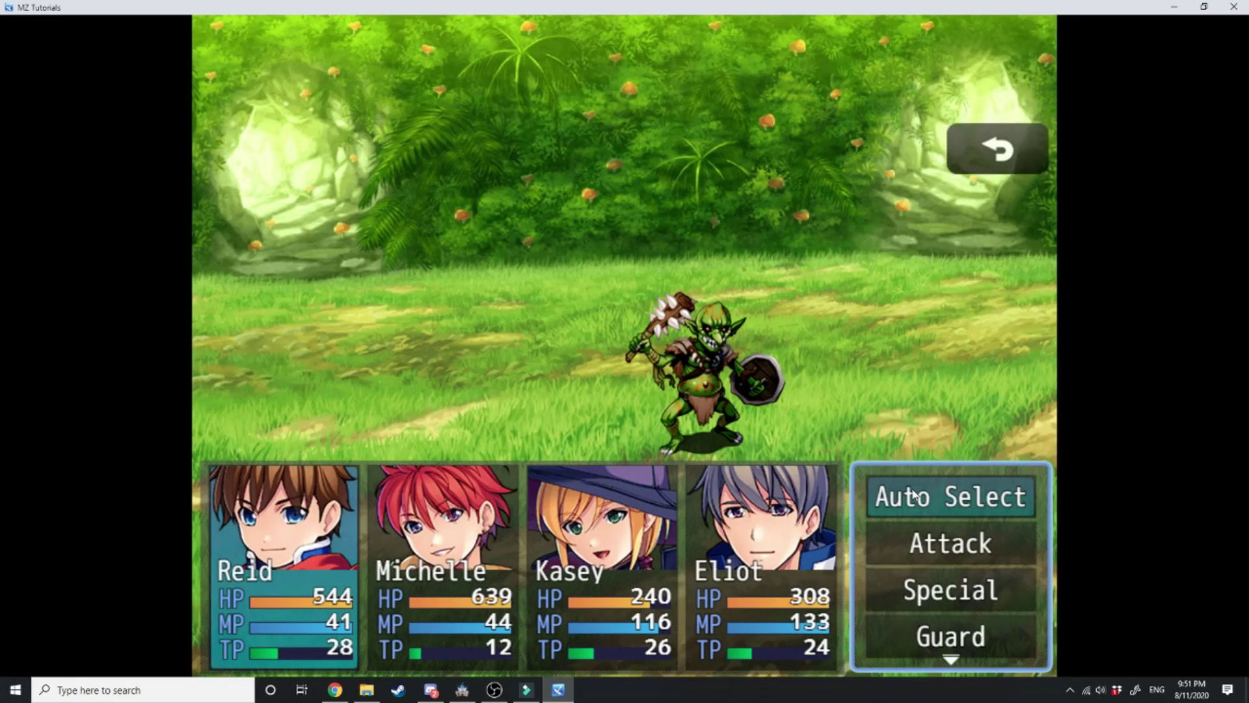
pyautogui.click(1234, 7)
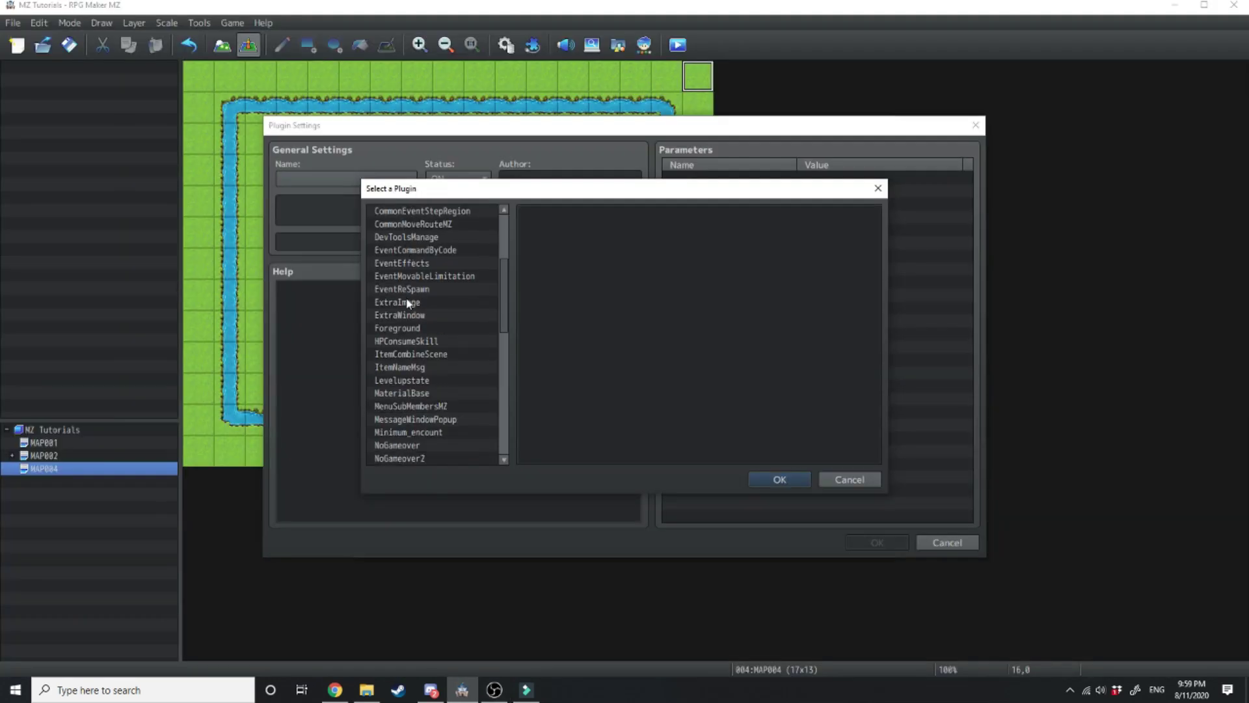
# Step: Scroll down the Select a Plugin list toward AdjustPictureGraphical, then switch windows
pyautogui.scroll(-12, 408, 302)
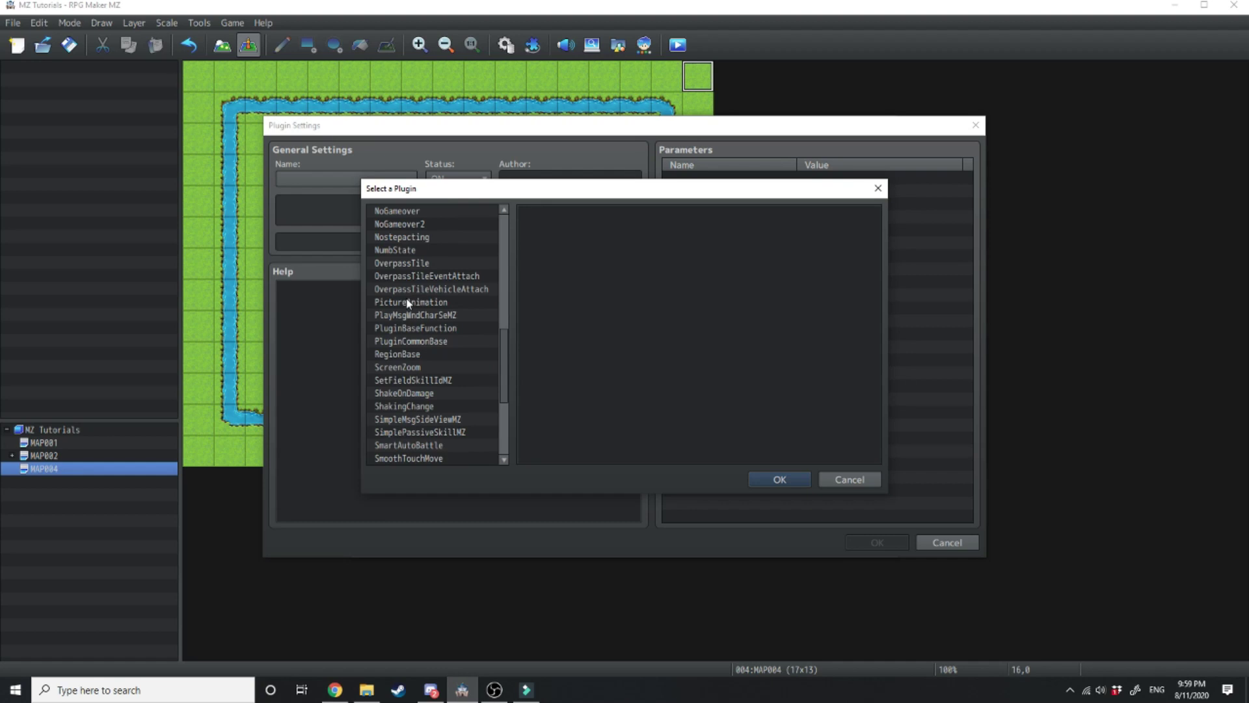
pyautogui.scroll(-1, 423, 300)
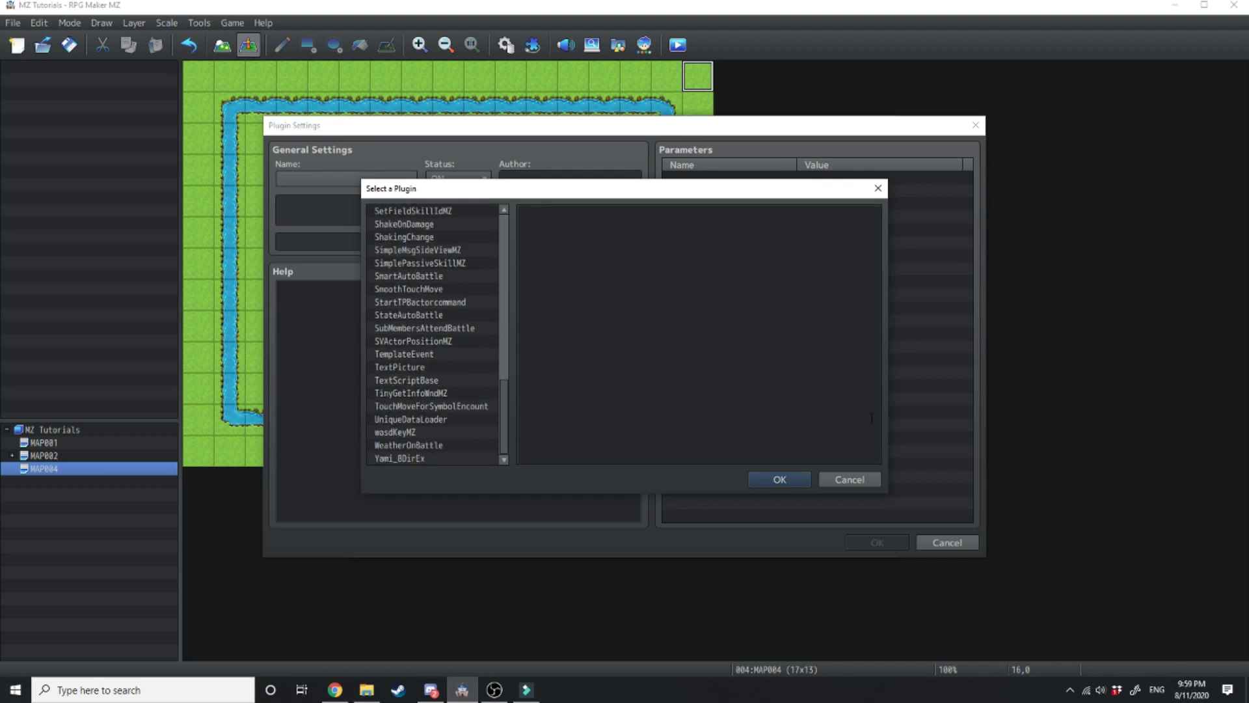
pyautogui.hotkey('alt', 'Tab')
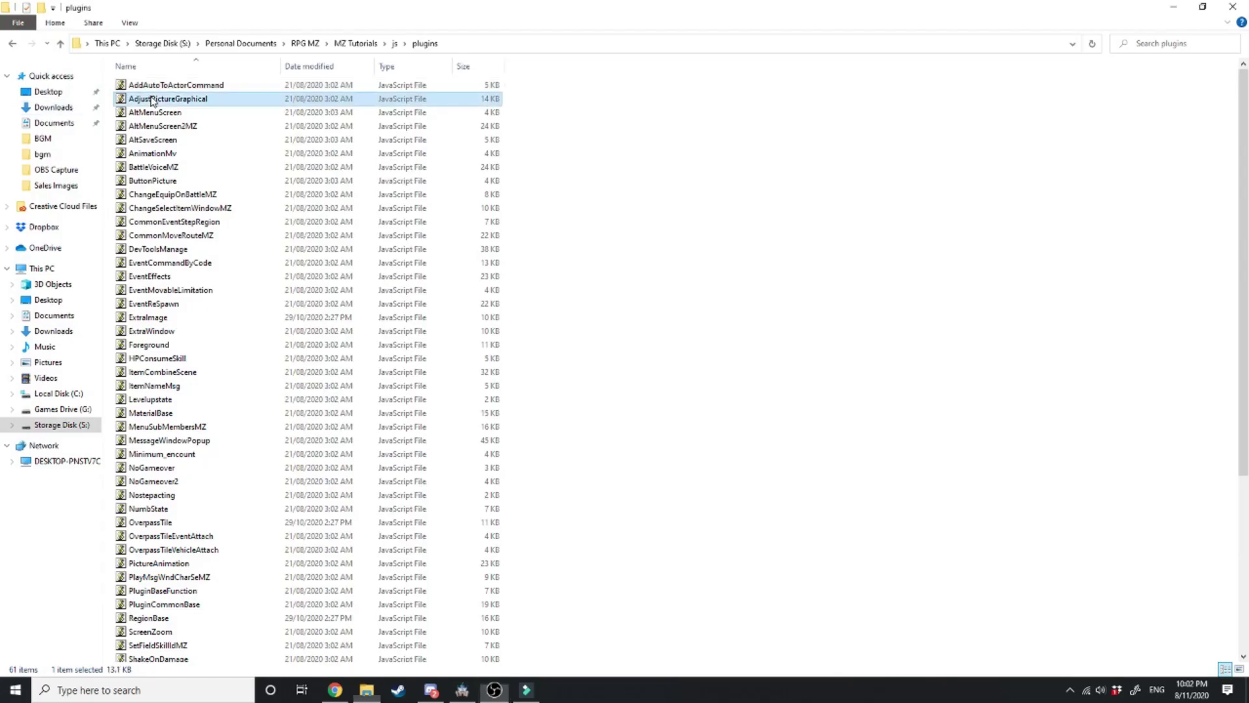
# Step: Open AdjustPictureGraphical.js for editing in a maximized Notepad window
pyautogui.rightClick(111, 99)
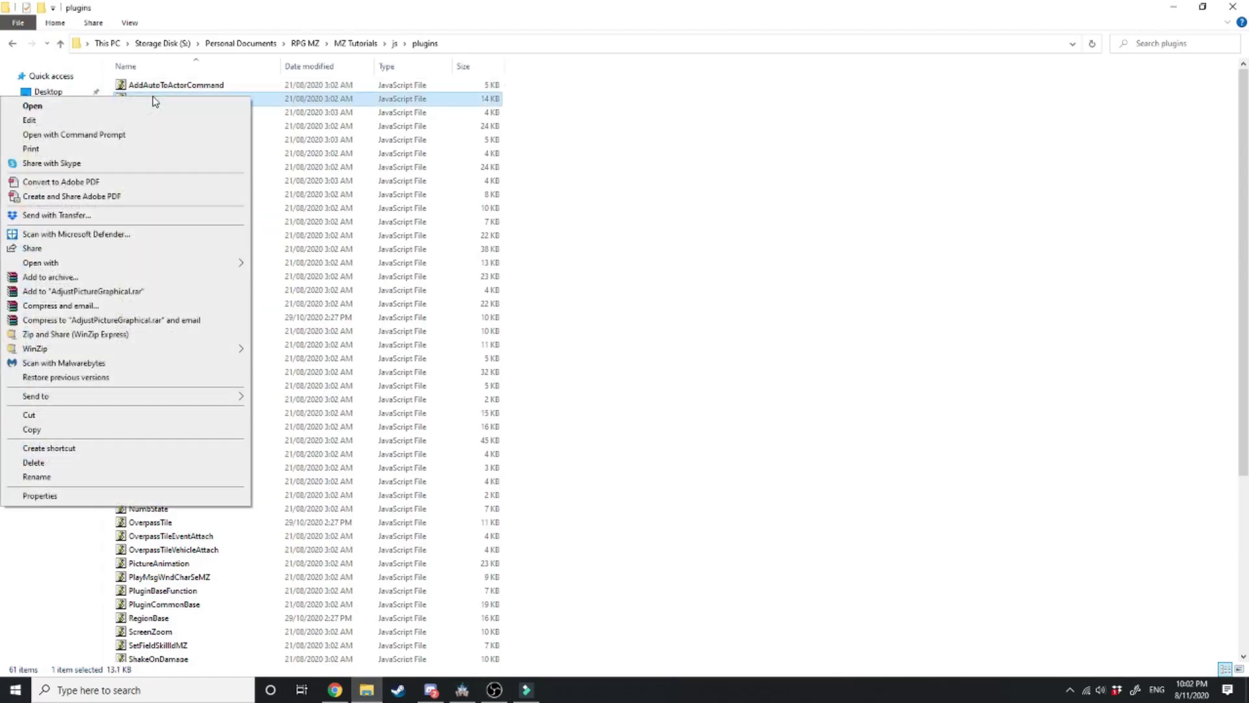
pyautogui.click(75, 119)
pyautogui.click(712, 30)
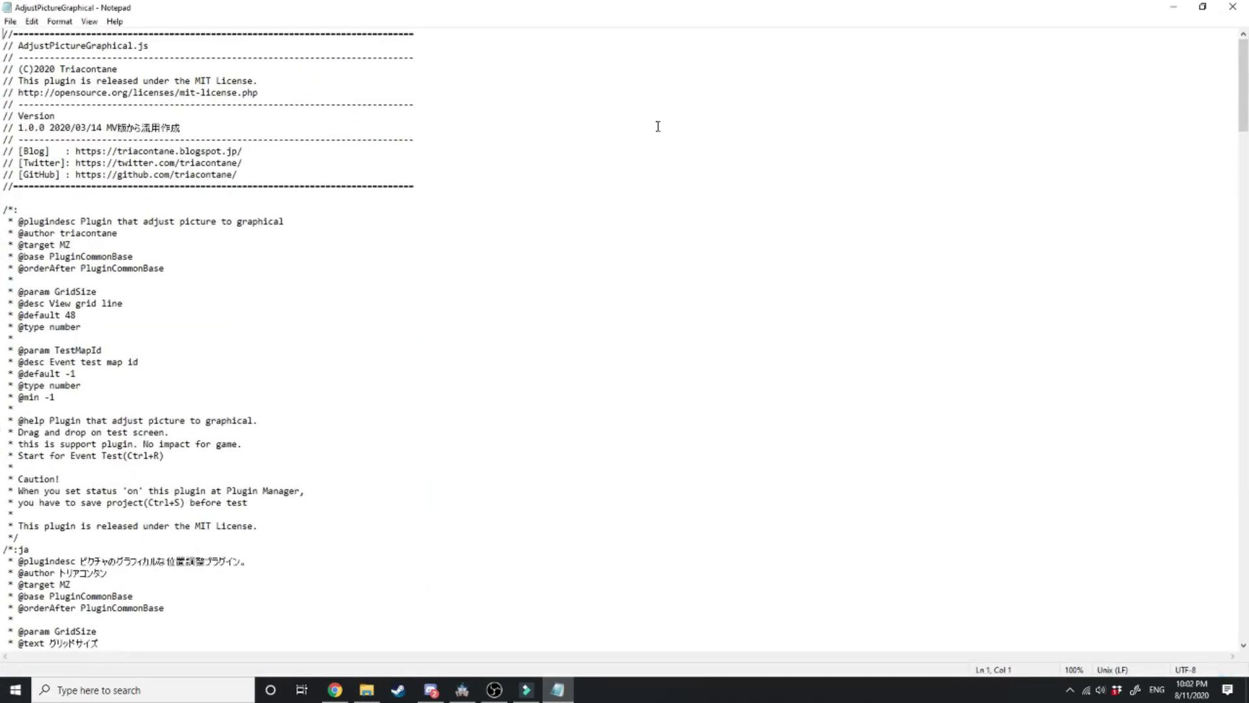
# Step: Read through the plugin code, including the DataManager and Game_Screen sections
pyautogui.scroll(-20, 408, 222)
pyautogui.scroll(20, 260, 293)
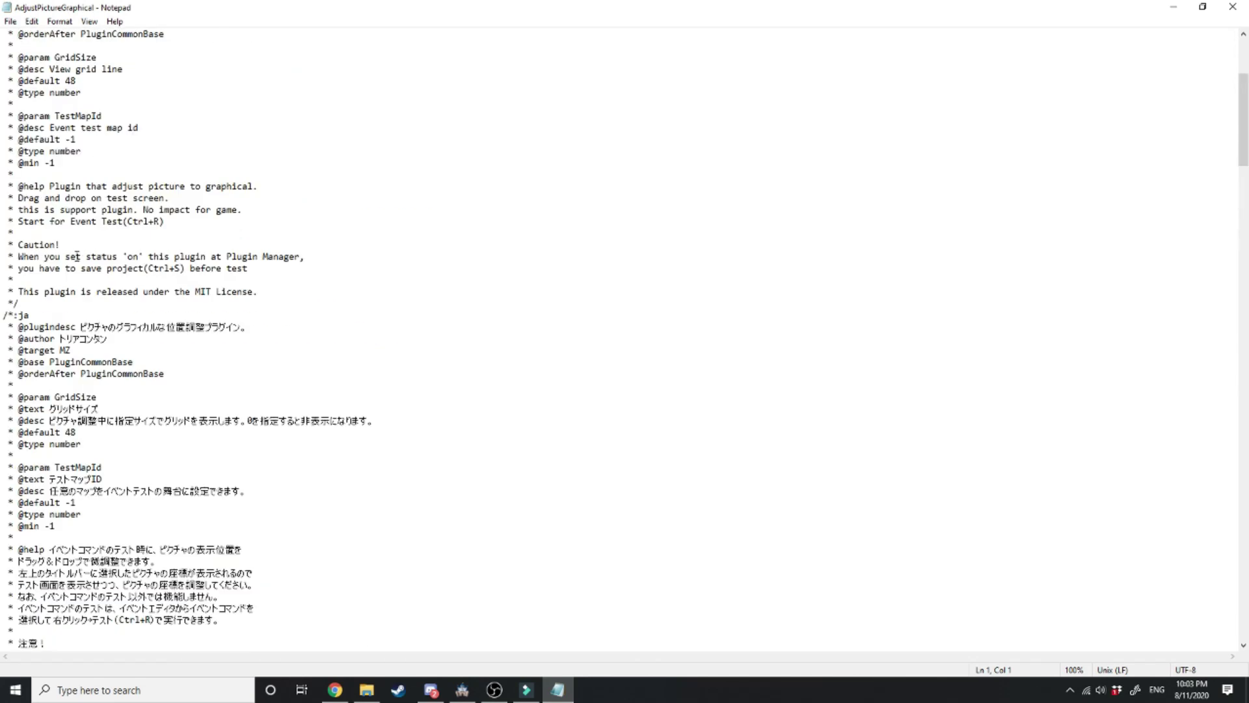
pyautogui.scroll(-9, 196, 325)
pyautogui.click(165, 354)
pyautogui.scroll(-1, 140, 363)
pyautogui.scroll(-10, 140, 363)
pyautogui.click(233, 473)
pyautogui.scroll(-3, 233, 473)
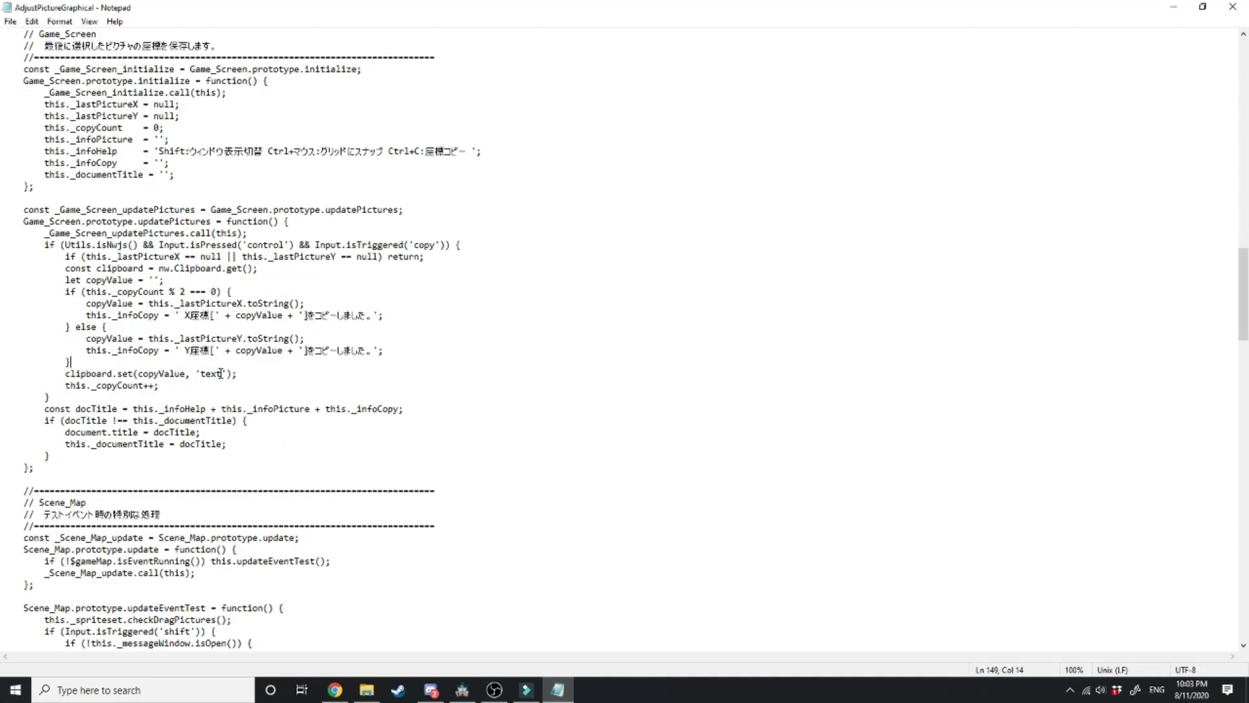
pyautogui.scroll(-7, 220, 372)
# Step: Scroll through the Google search results for 'translate'
pyautogui.moveTo(170, 280); pyautogui.dragTo(43, 280)
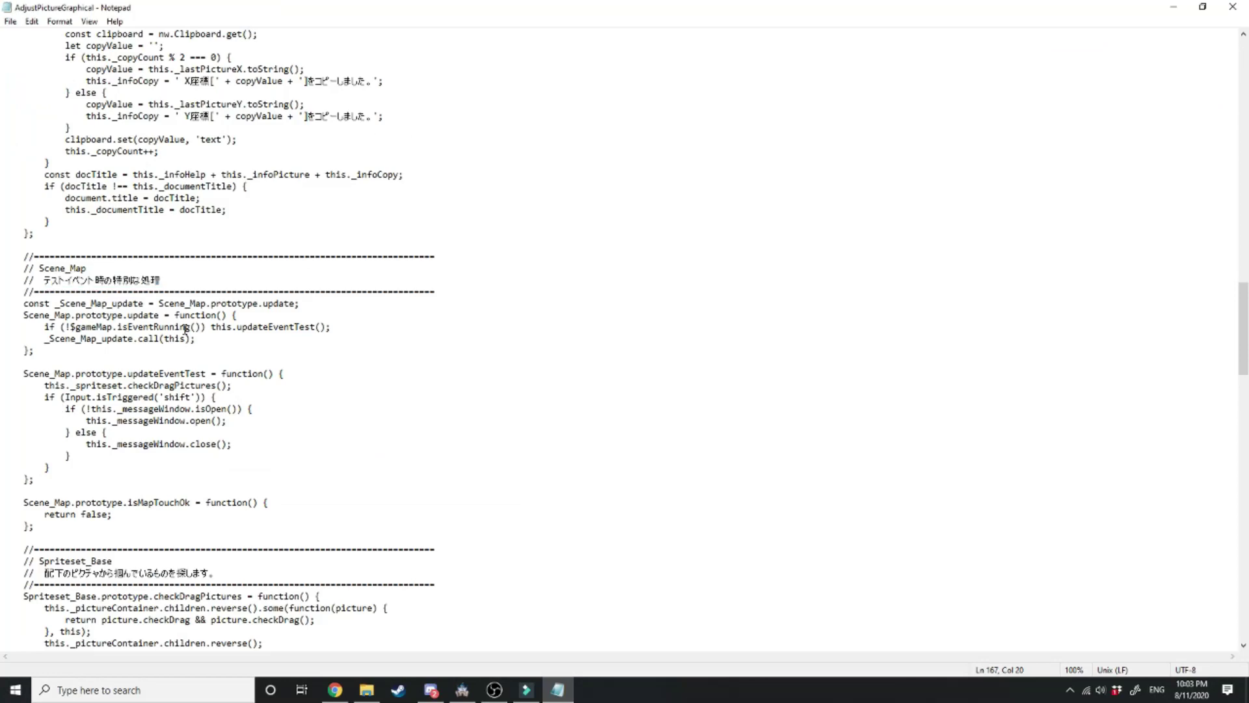
pyautogui.scroll(-8, 185, 328)
pyautogui.scroll(-10, 118, 405)
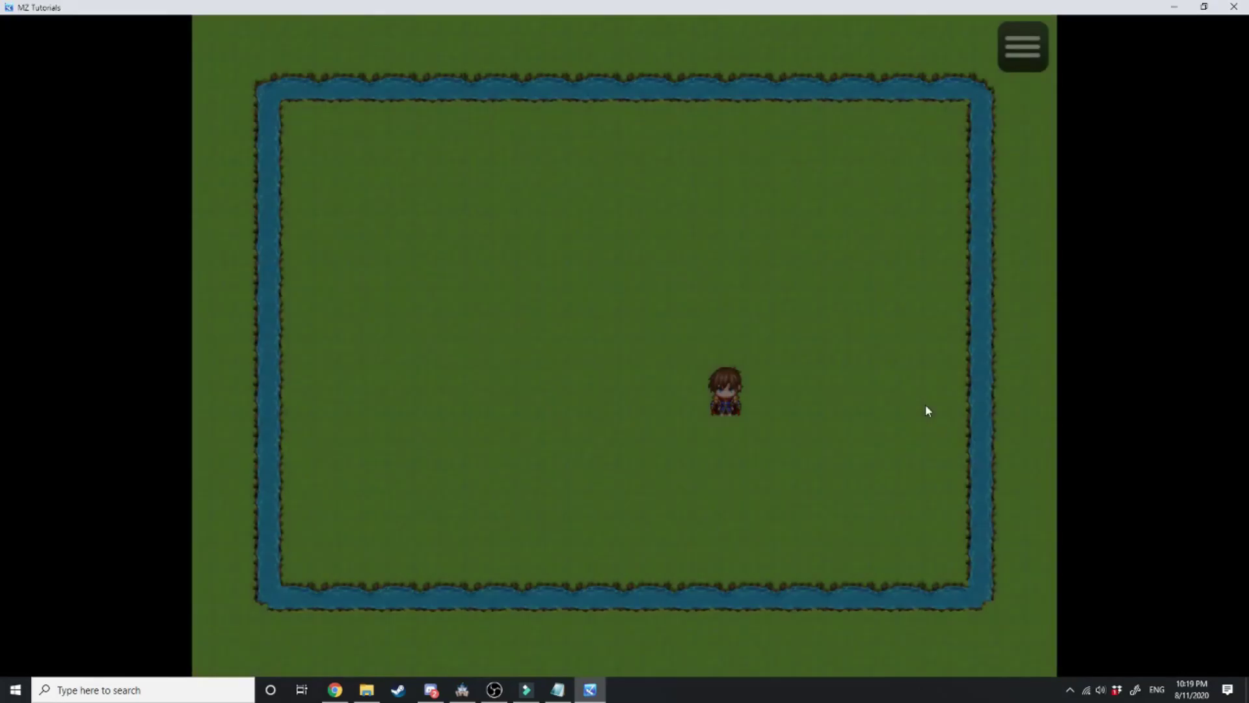
# Step: Check the in-game menu layout, reopen the Plugin Manager, and browse menu commands with arrows
pyautogui.press('Escape')
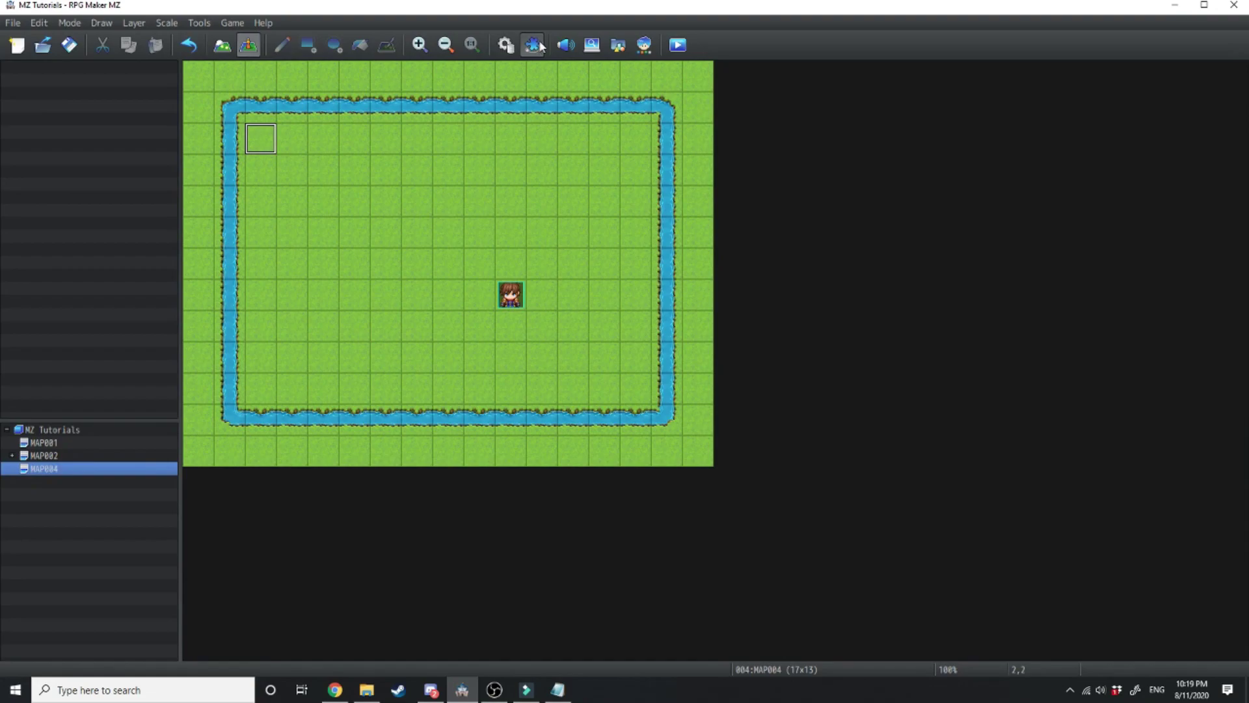
pyautogui.click(520, 44)
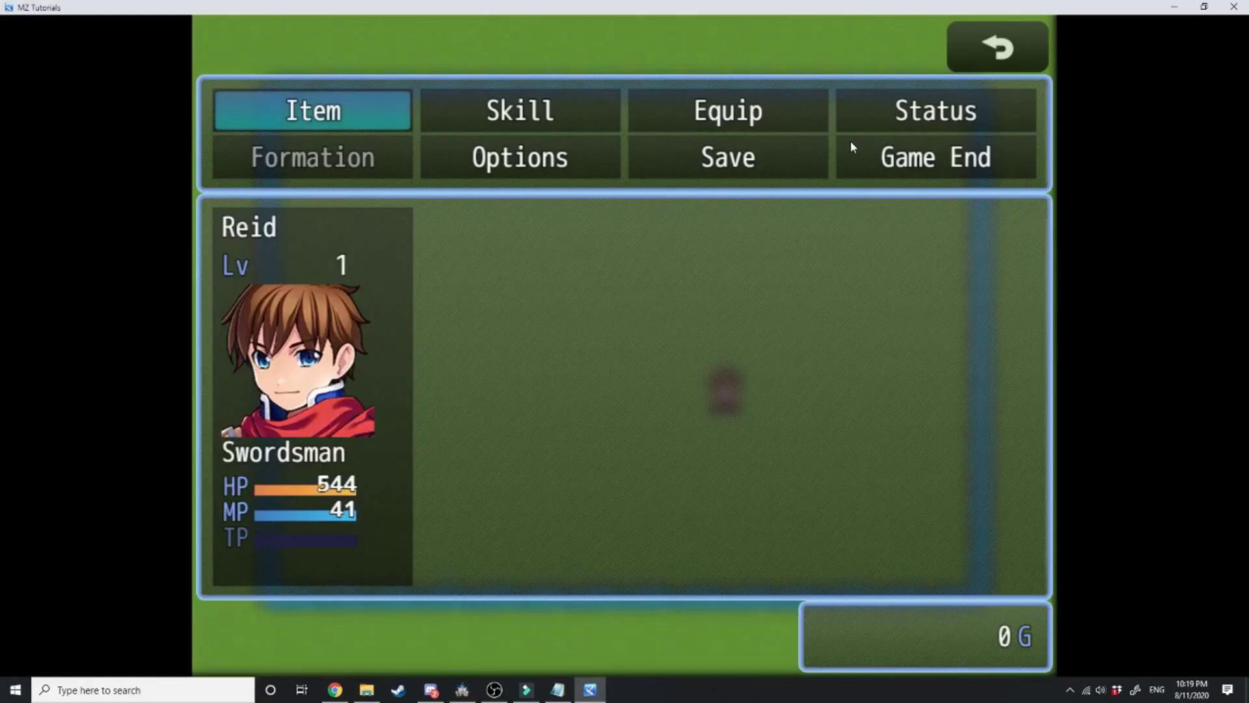
pyautogui.press('Right')
pyautogui.press('Right')
pyautogui.press('Down')
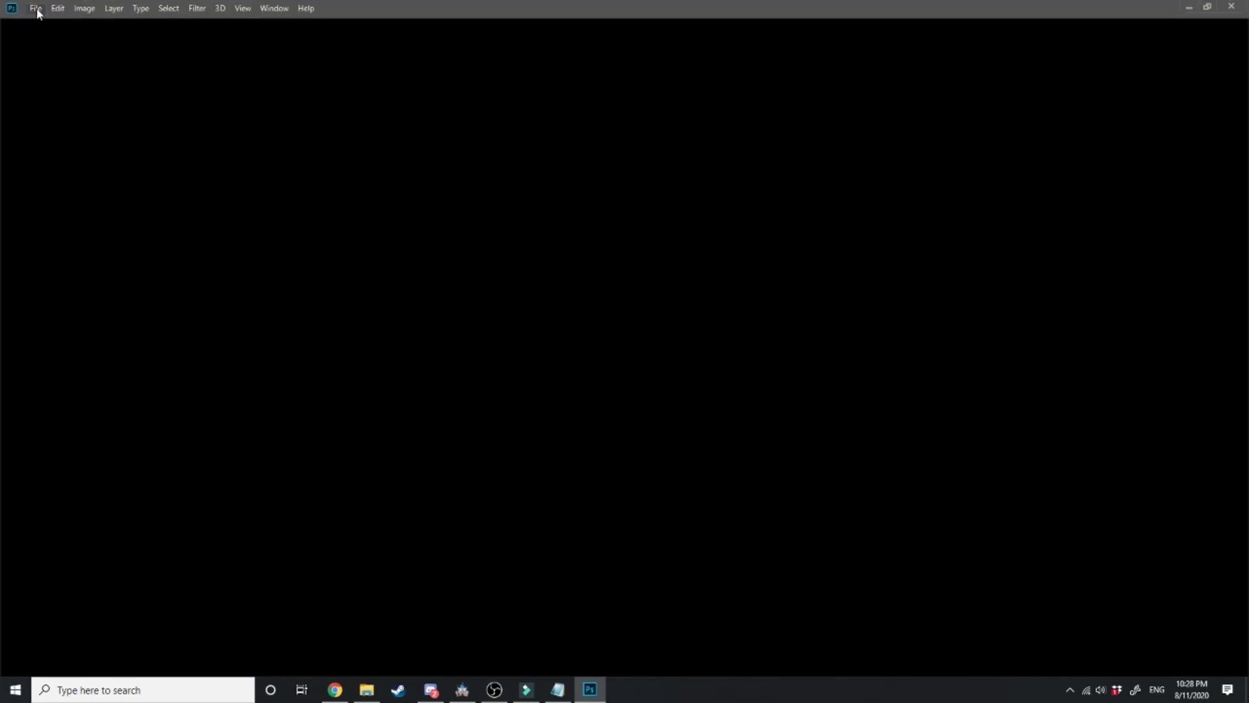
# Step: Create a new document, paint a black band along the top edge, and add a layer
pyautogui.hotkey('ctrl', 'n')
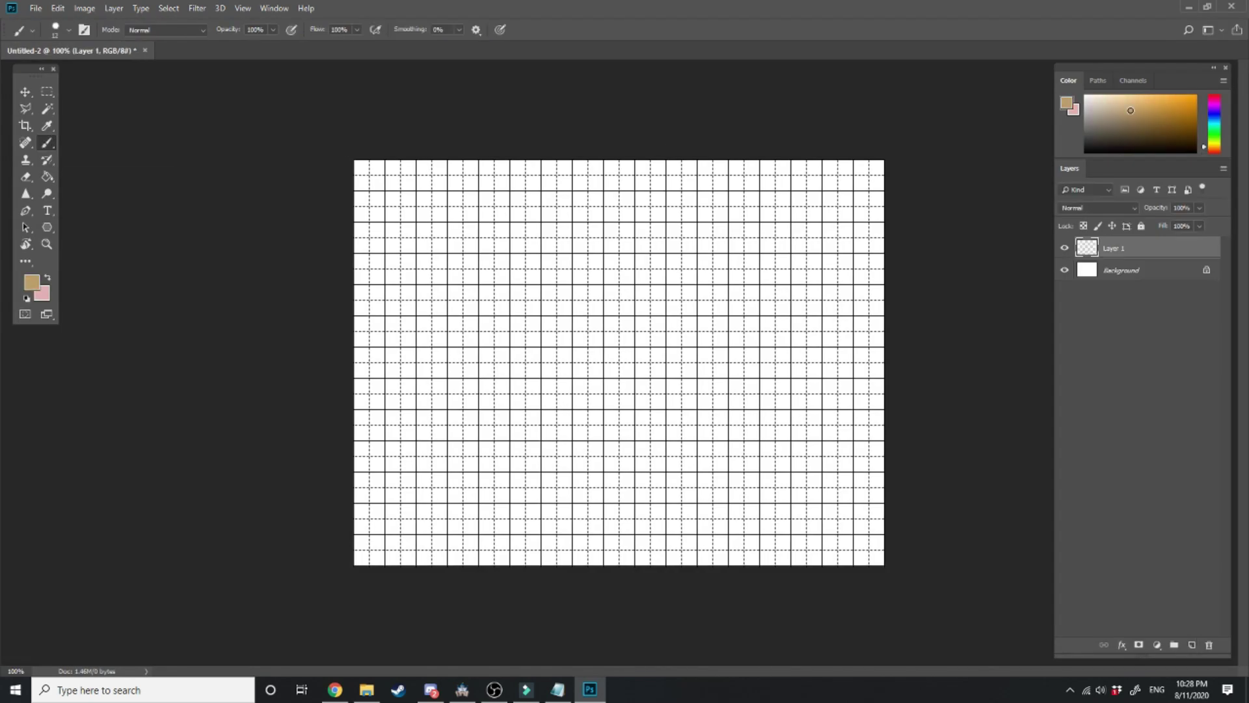
pyautogui.click(717, 258)
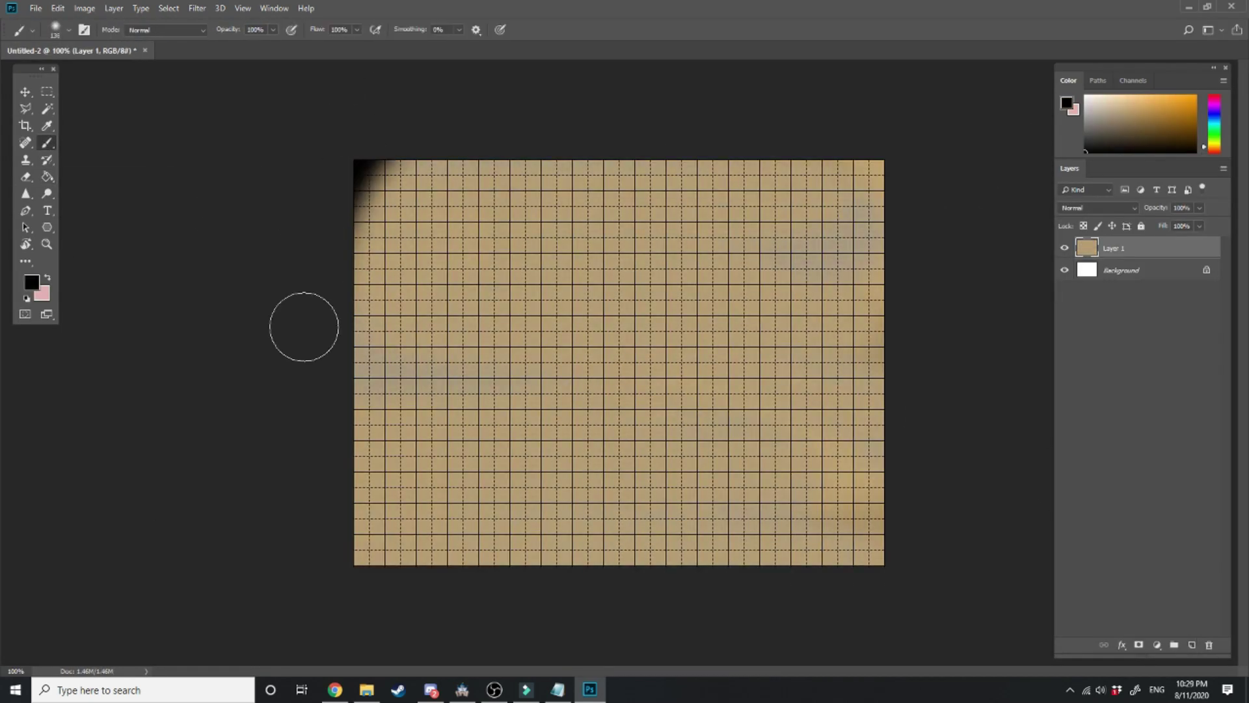
pyautogui.moveTo(364, 168); pyautogui.dragTo(901, 153)
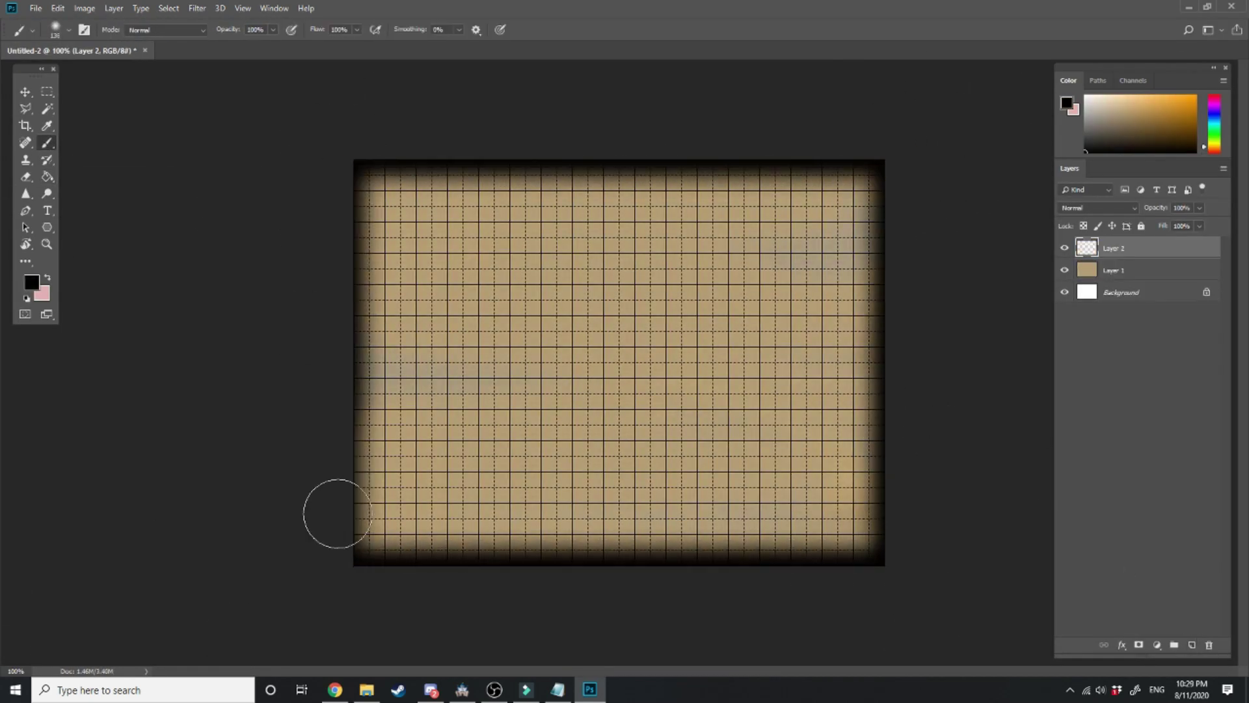
pyautogui.click(36, 8)
# Step: Save the image into the MZ Tutorials img/pictures folder on the S: drive
pyautogui.click(58, 154)
pyautogui.click(67, 434)
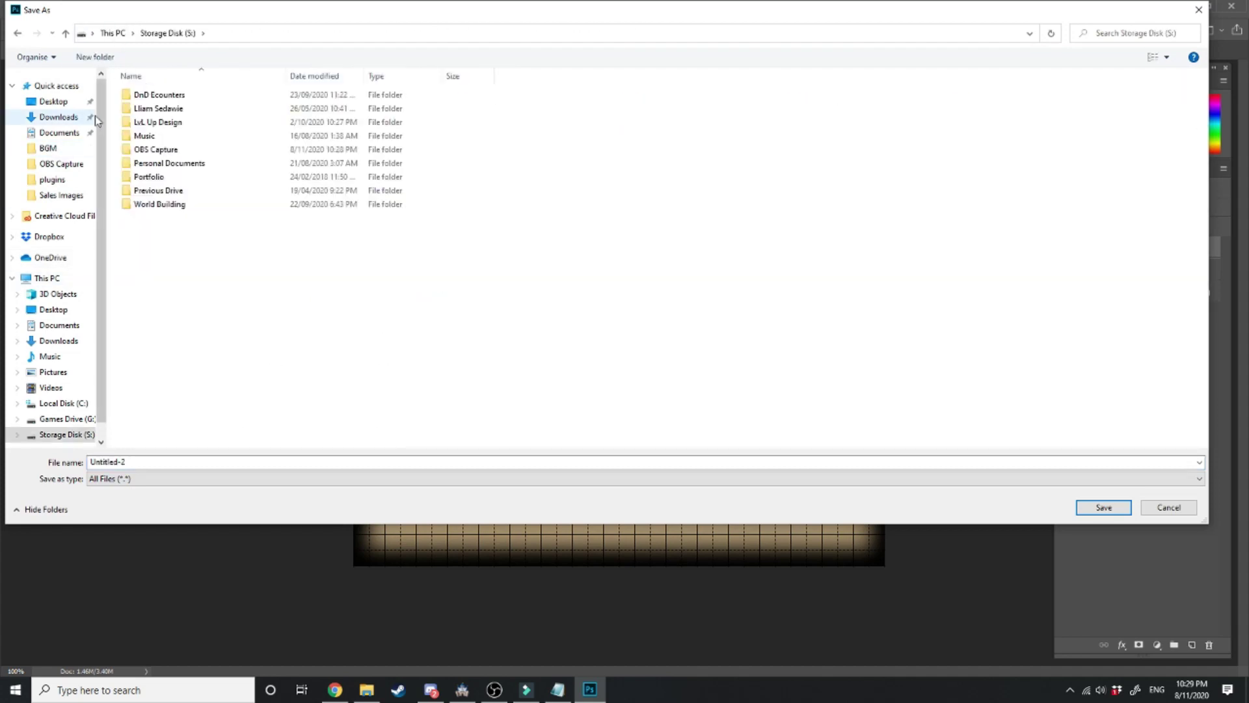
pyautogui.doubleClick(153, 122)
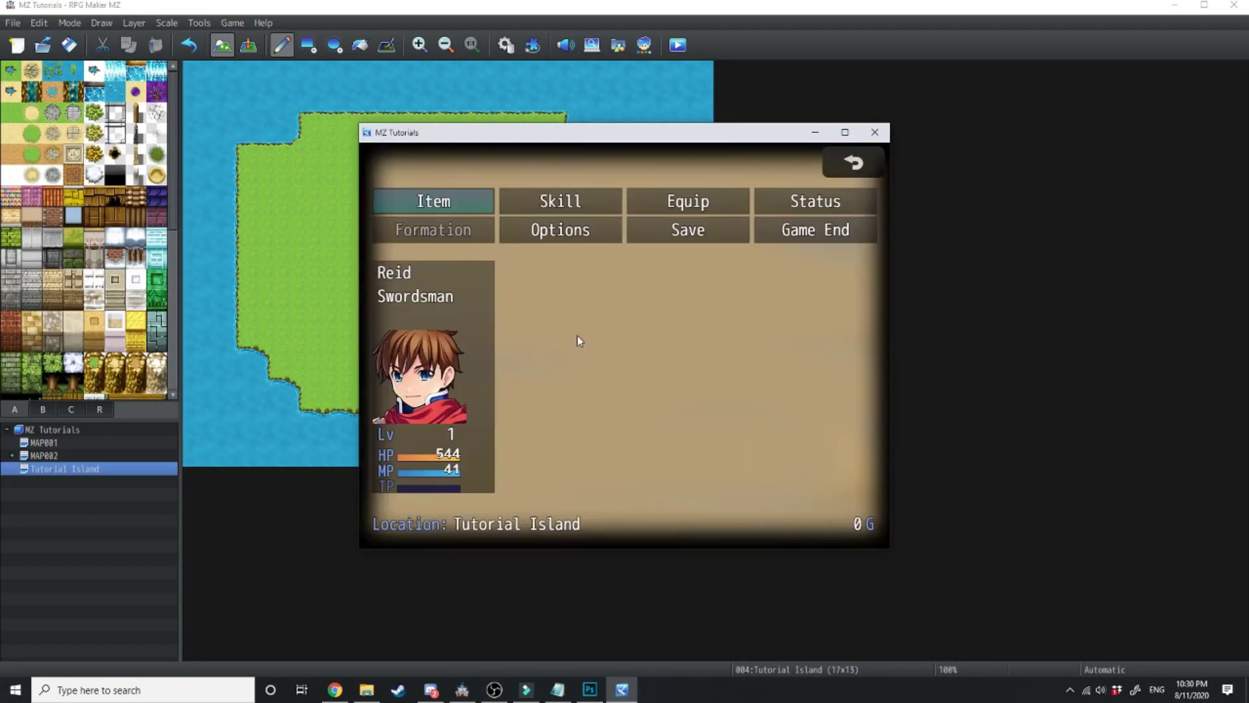
# Step: Close the playtest and assign the parchment picture to an AltMenuScreen2MZ BG Image parameter
pyautogui.click(875, 132)
pyautogui.moveTo(602, 696)
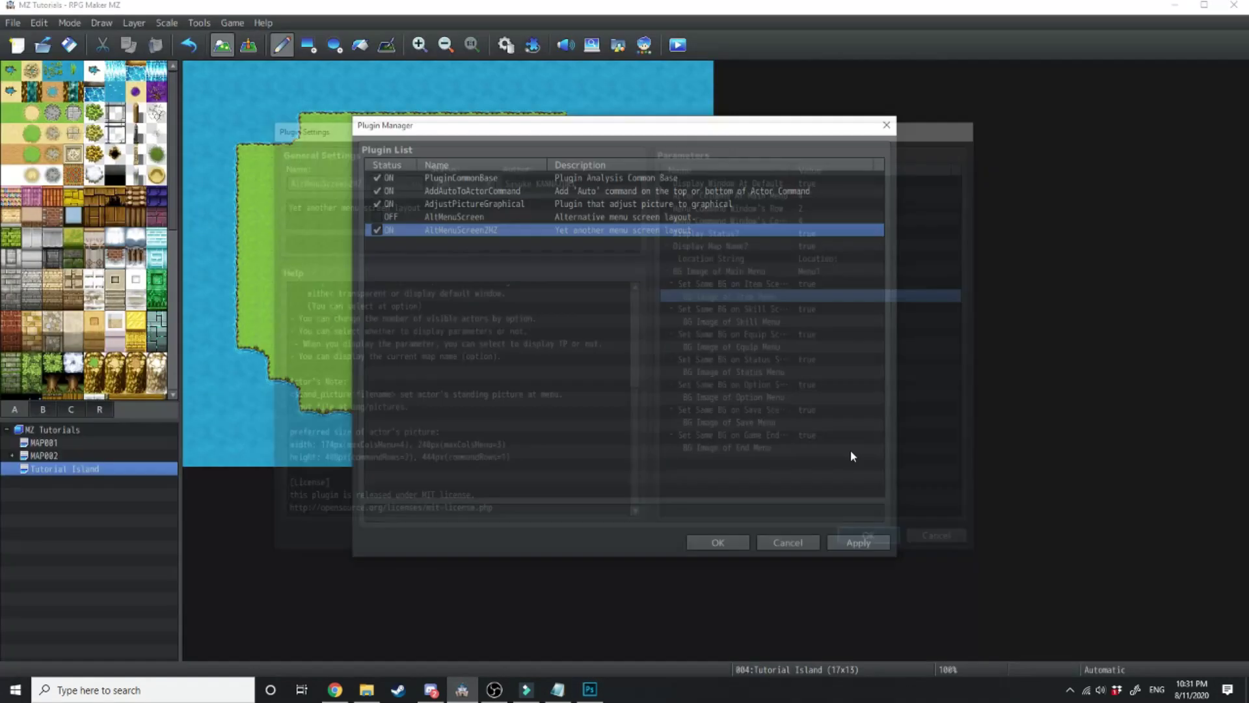
pyautogui.doubleClick(849, 398)
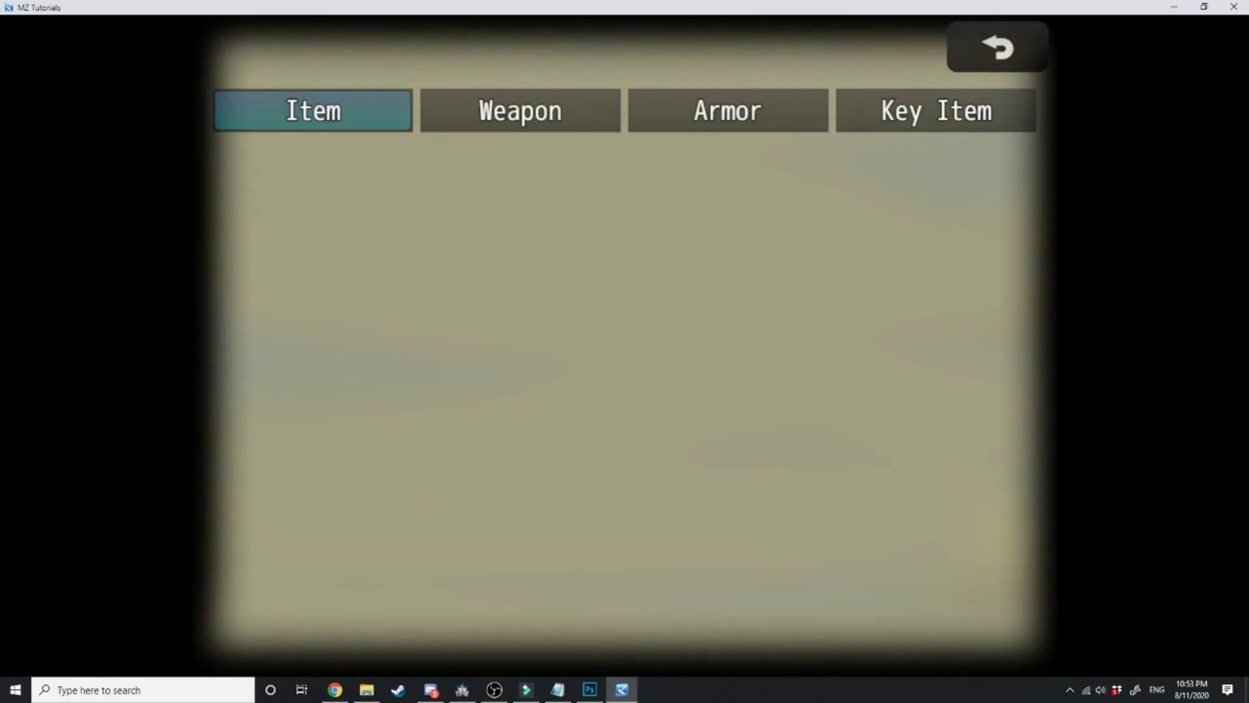
# Step: Browse the Item, Skill and Equip menu screens in the playtest to check the parchment background
pyautogui.press('Escape')
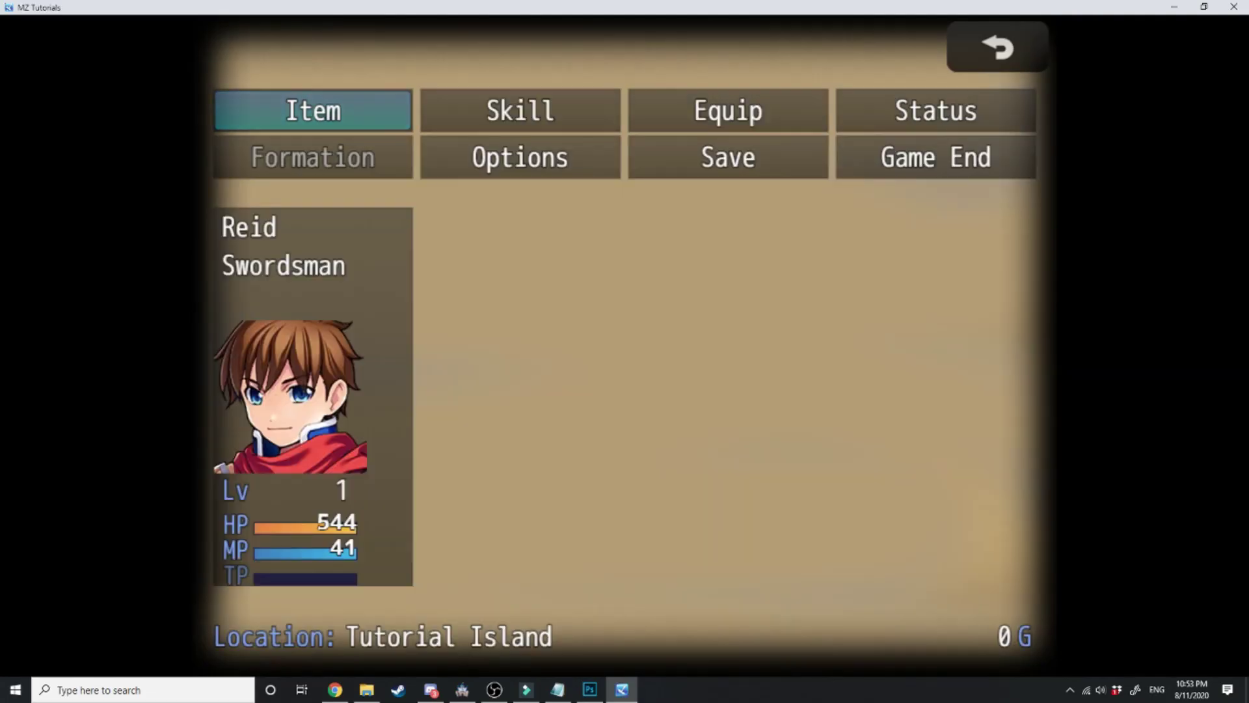
pyautogui.press('Right')
pyautogui.press('Return')
pyautogui.press('Return')
pyautogui.press('Escape')
pyautogui.press('Right')
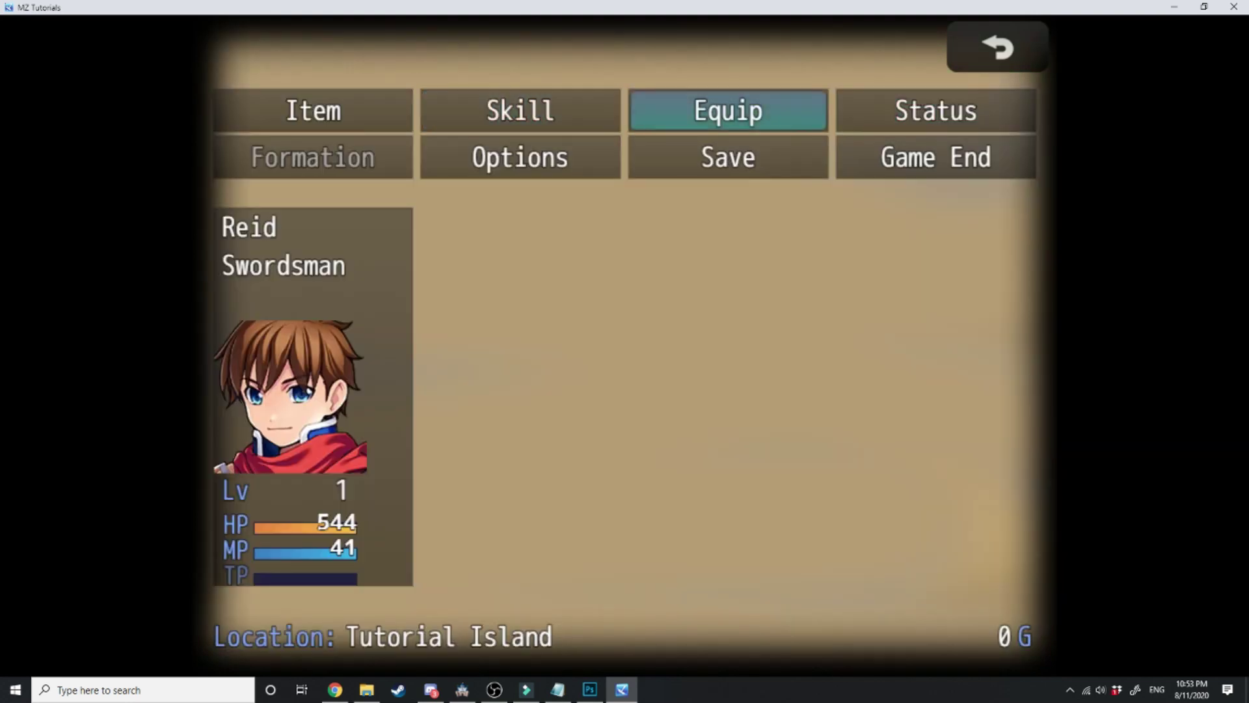
pyautogui.press('Return')
pyautogui.press('Escape')
pyautogui.press('Escape')
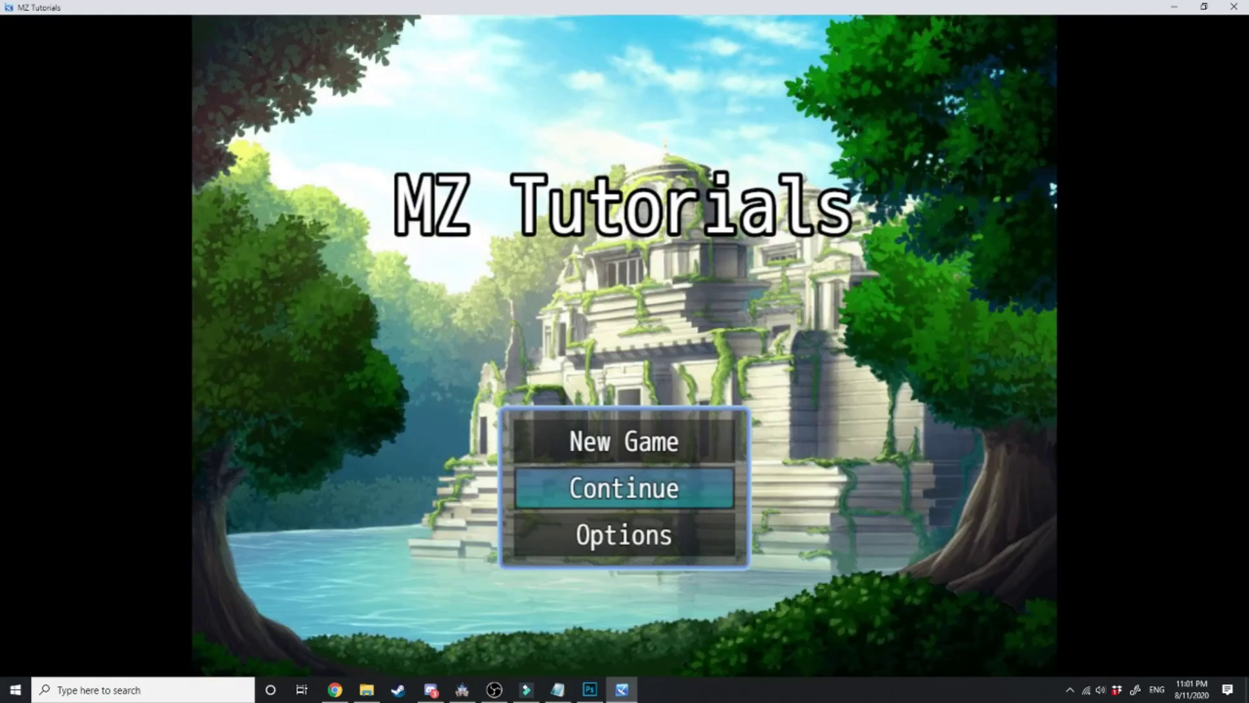
# Step: Choose Continue on the title screen to view the AltSaveScreen load grid, then close the game window
pyautogui.press('Return')
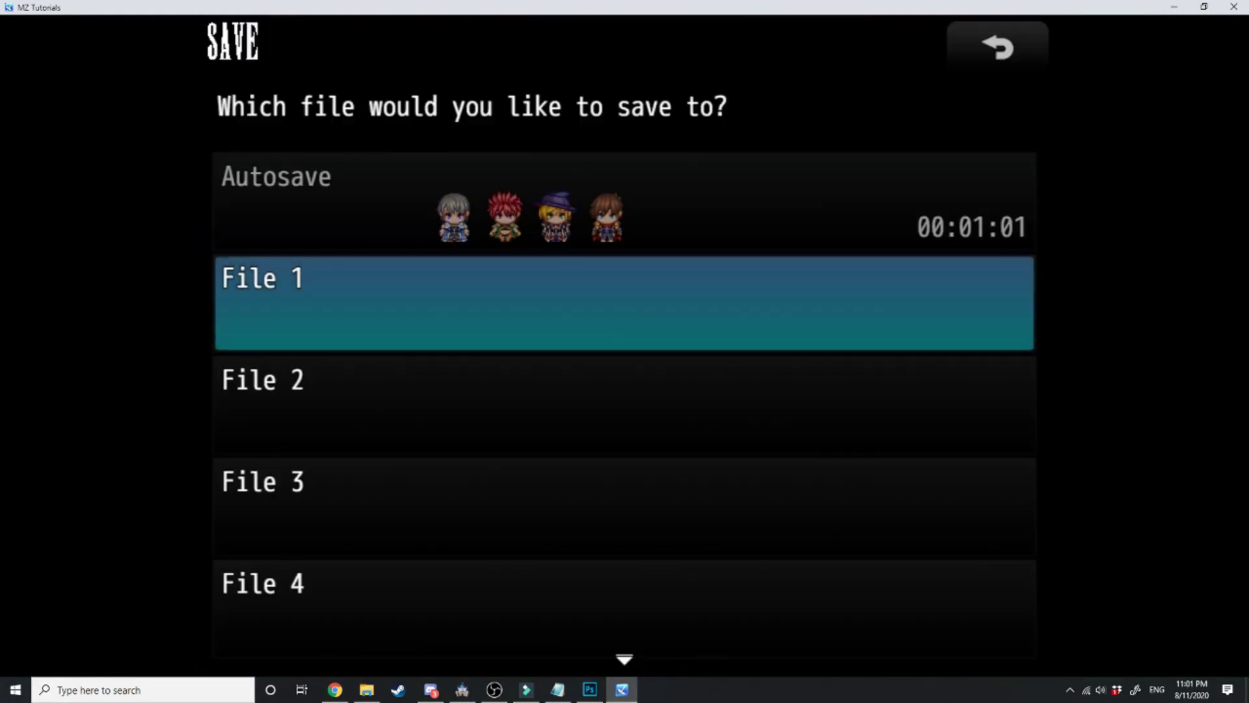
pyautogui.click(1241, 6)
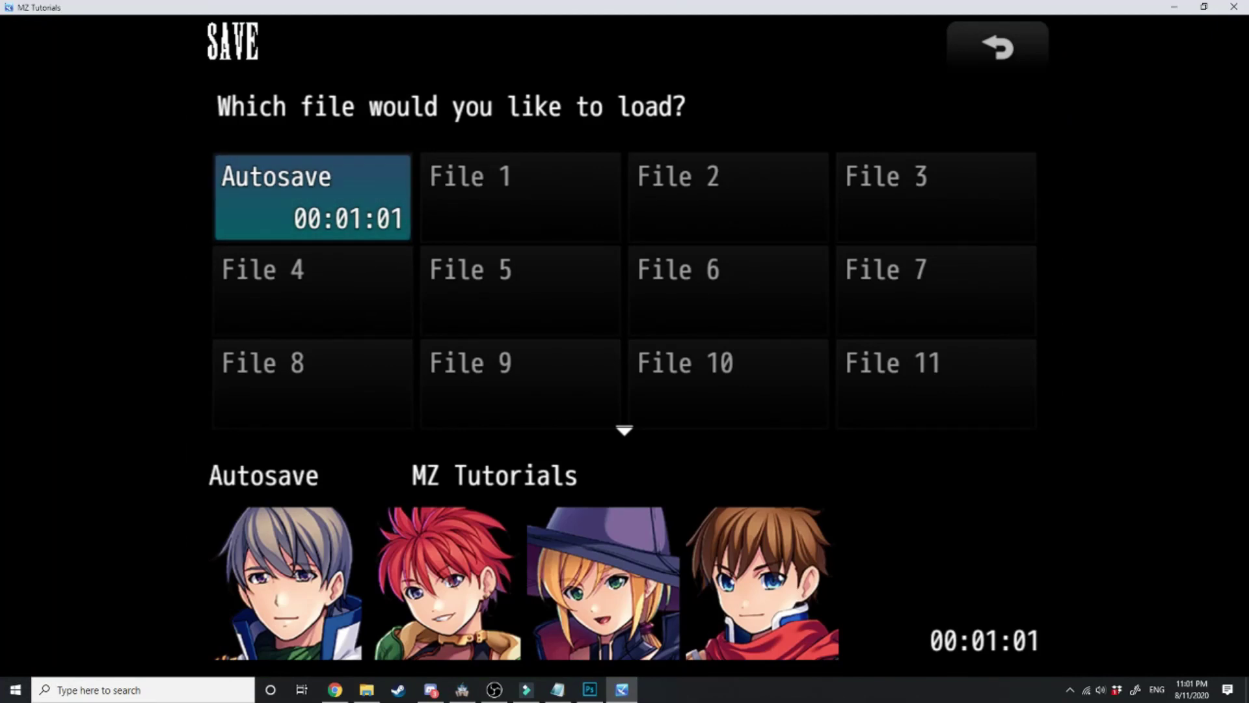
# Step: Open the grid Save screen from the in-game menu, select Autosave, then scroll through AnimationMv.js in Notepad
pyautogui.press('Escape')
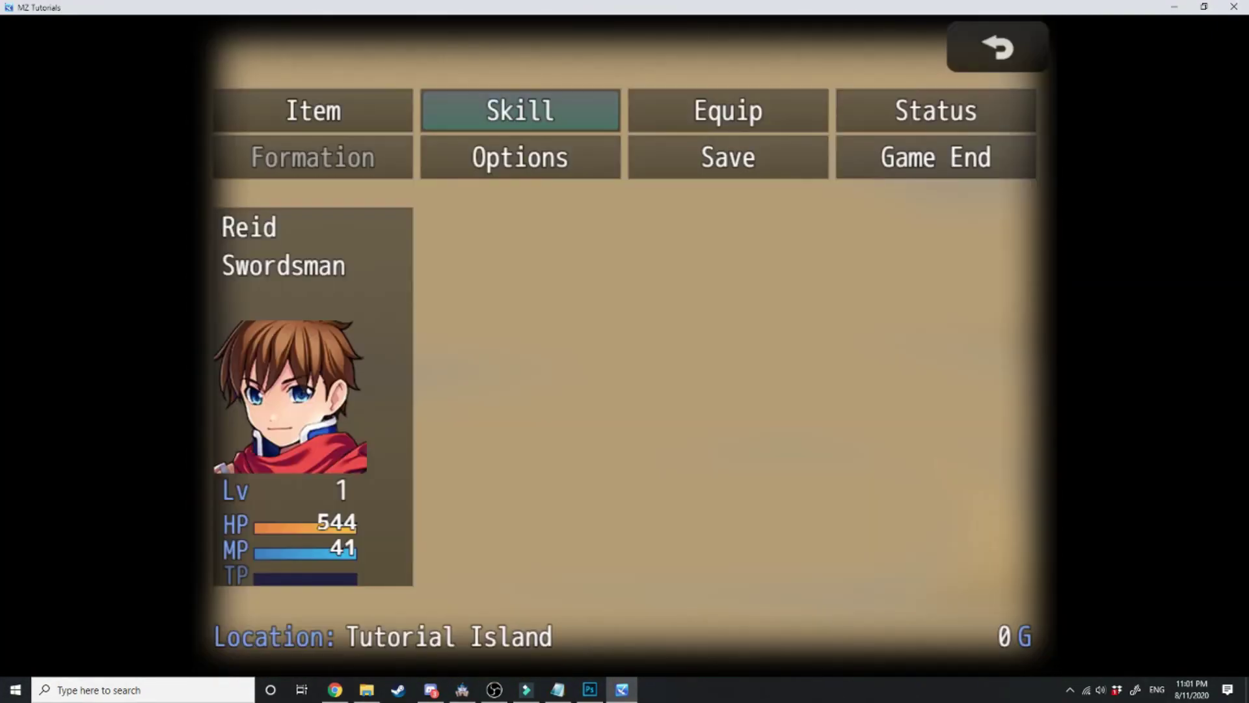
pyautogui.press('Down')
pyautogui.press('Return')
pyautogui.press('Left')
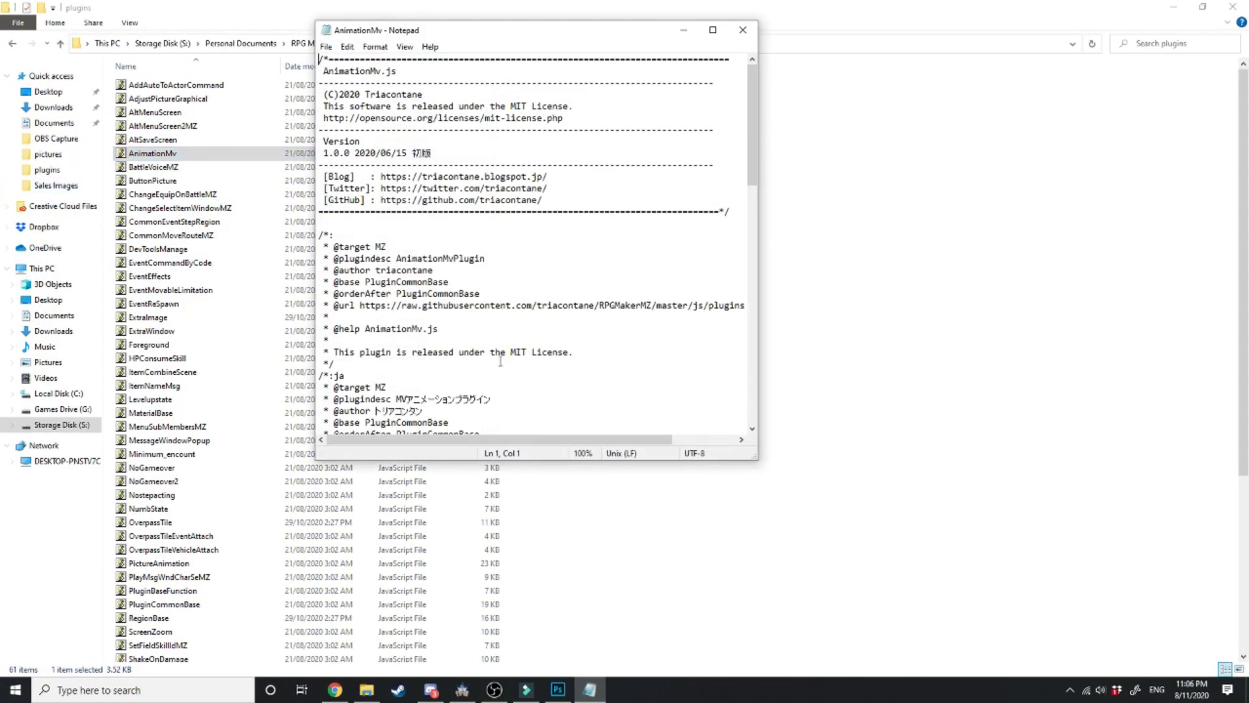
pyautogui.scroll(-12, 500, 360)
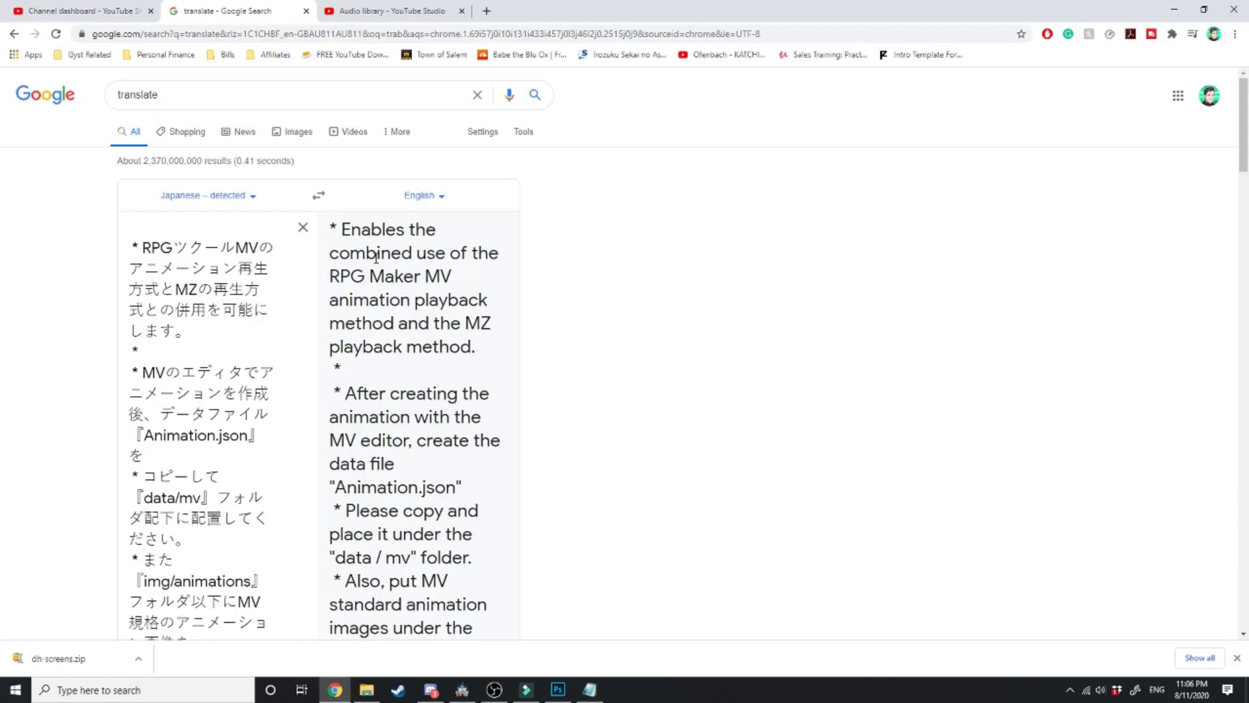
# Step: Read through the English translation of the AnimationMv help, then switch back to RPG Maker MZ
pyautogui.scroll(-2, 378, 264)
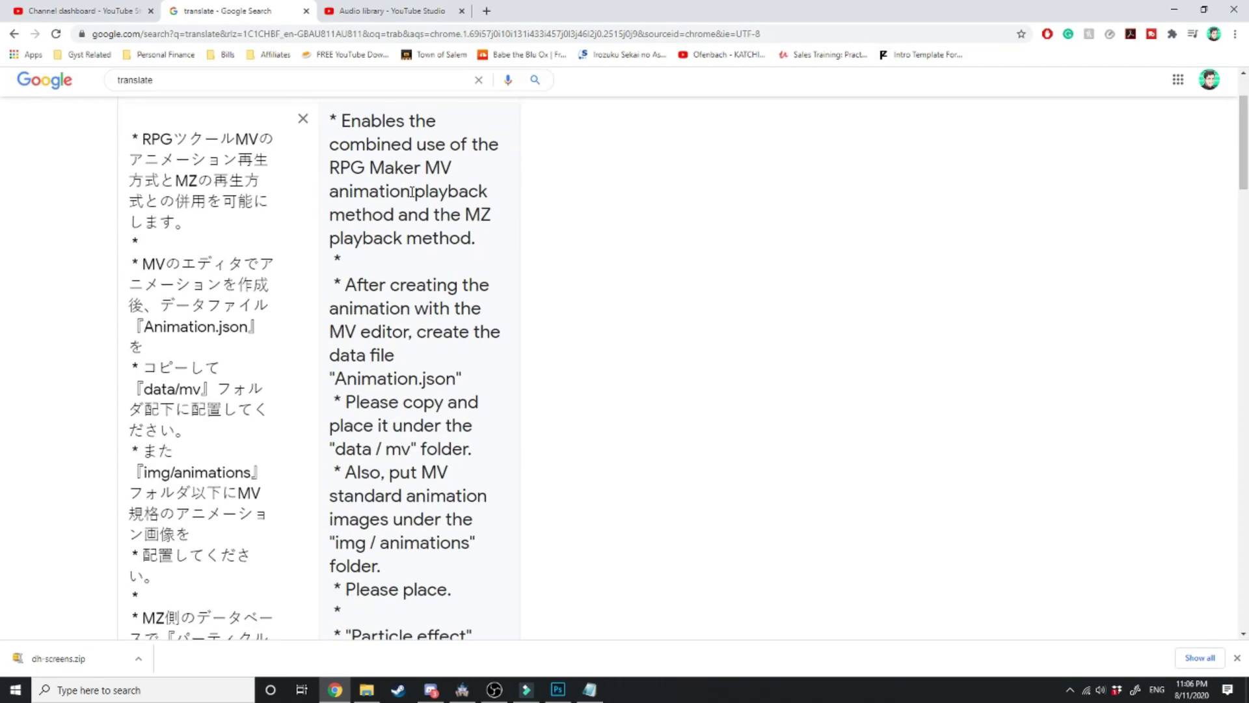
pyautogui.scroll(-3, 375, 153)
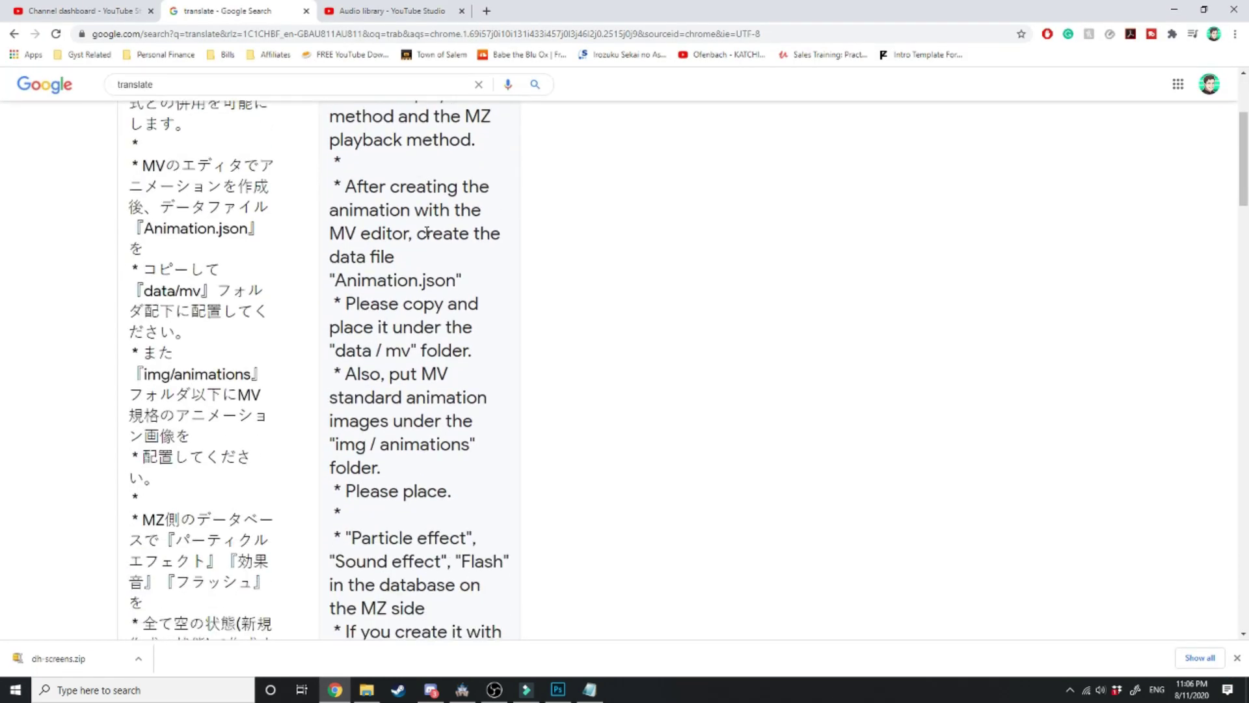
pyautogui.scroll(5, 445, 288)
pyautogui.scroll(-2, 395, 321)
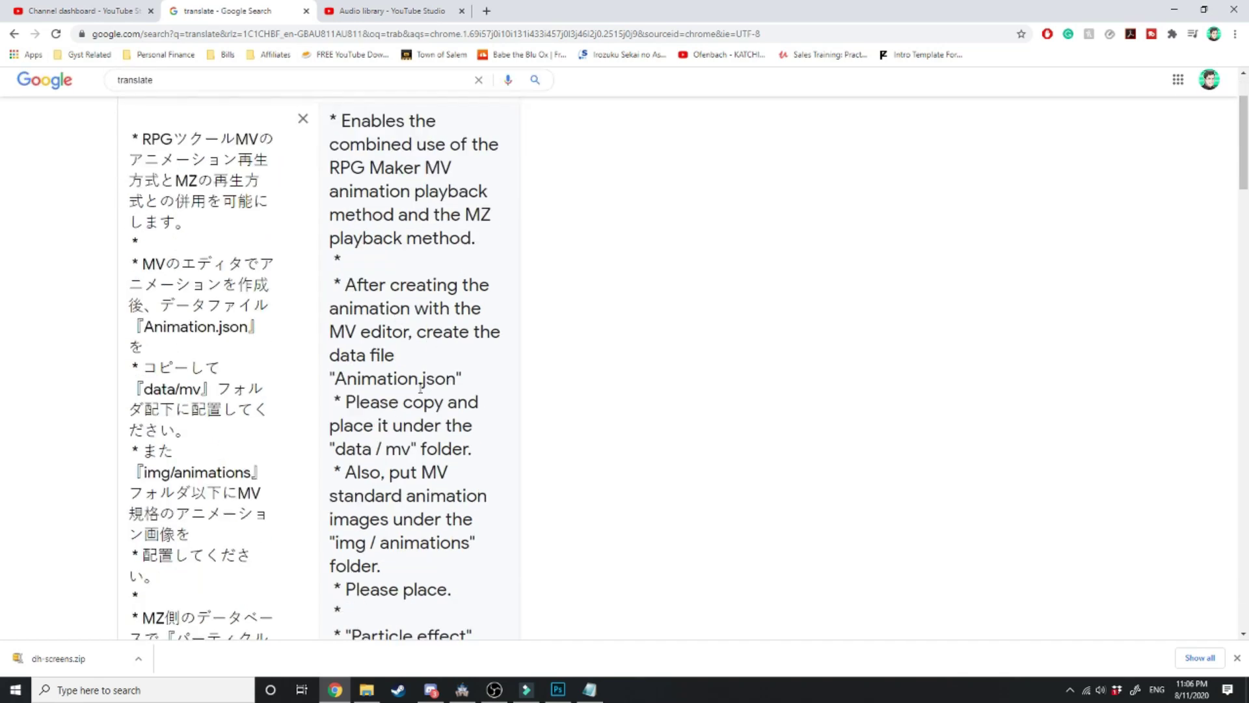
pyautogui.scroll(2, 422, 385)
pyautogui.scroll(-2, 424, 380)
pyautogui.scroll(-7, 424, 380)
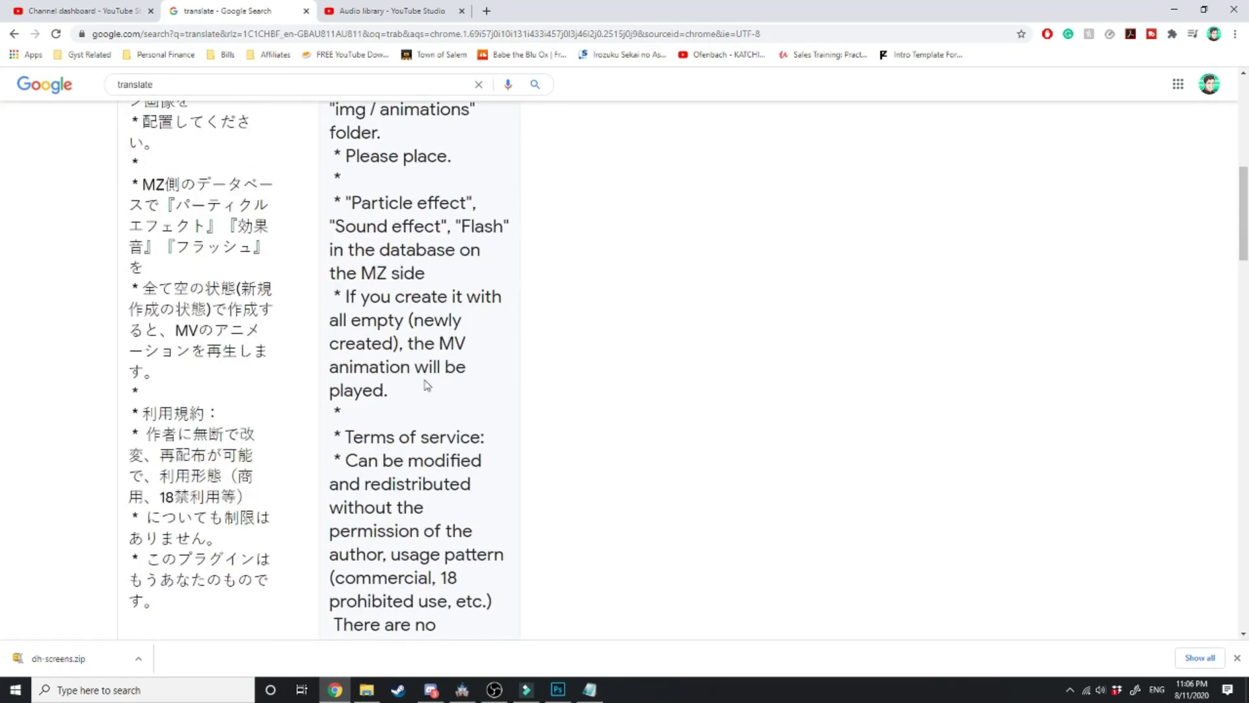
pyautogui.scroll(9, 426, 384)
pyautogui.scroll(-2, 426, 384)
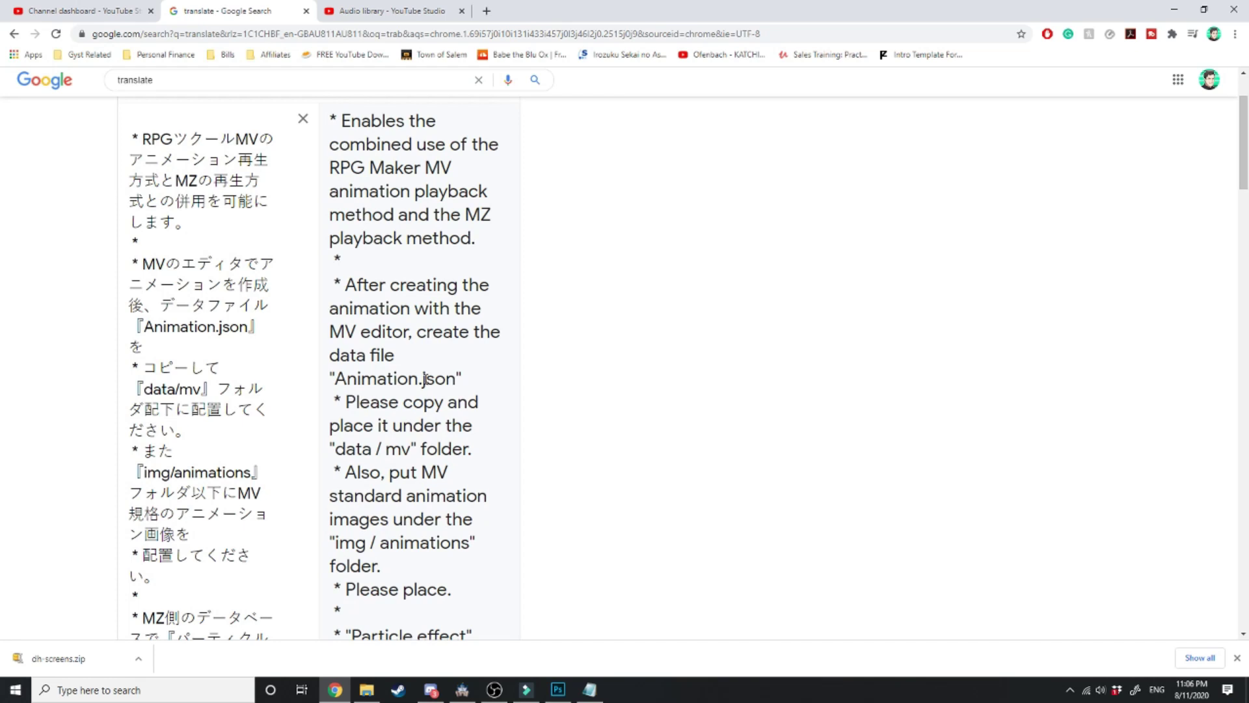
pyautogui.hotkey('alt', 'Tab')
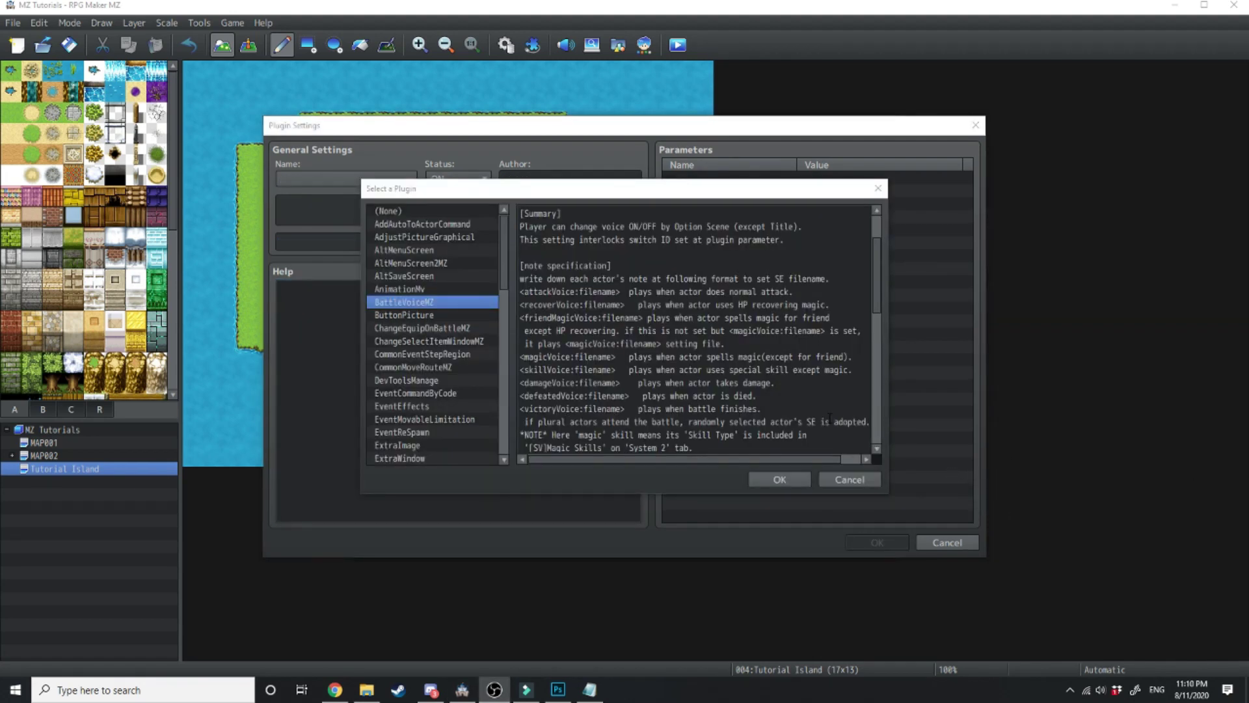
# Step: Review BattleVoiceMZ's description and parameters, then confirm it with switch 1, volume 90, pitch 100, pan 0
pyautogui.click(689, 442)
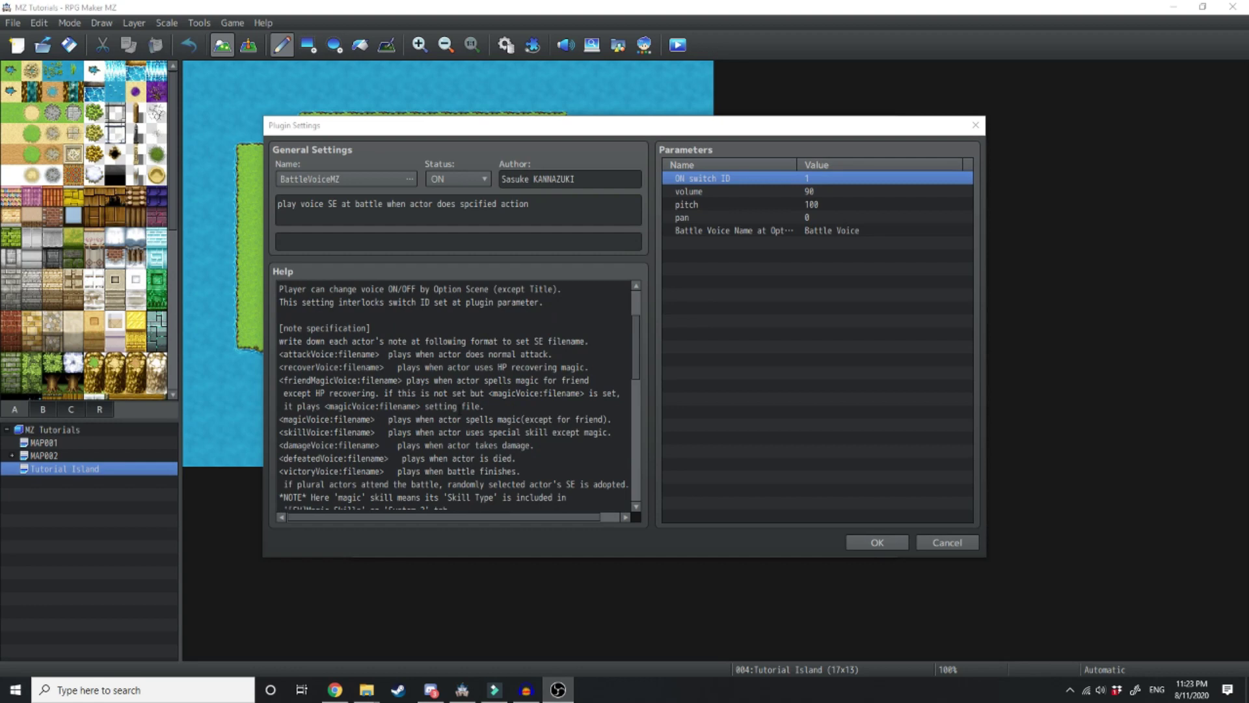
pyautogui.click(715, 230)
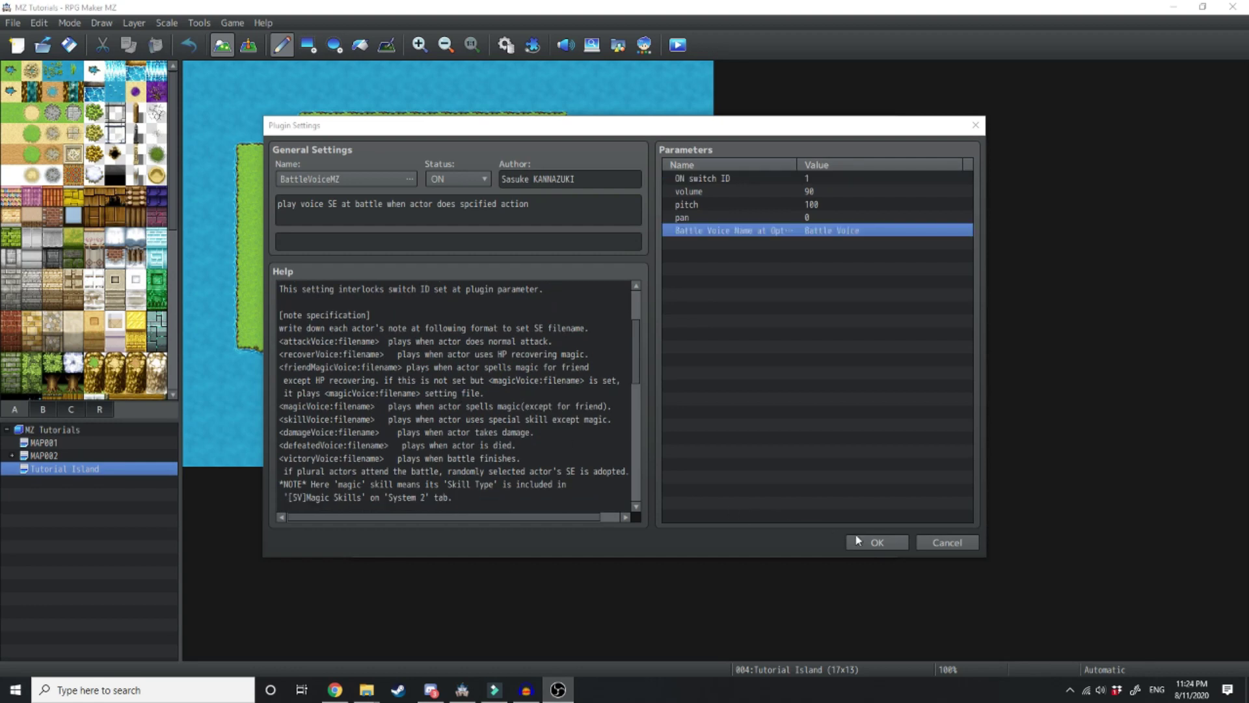
pyautogui.click(875, 542)
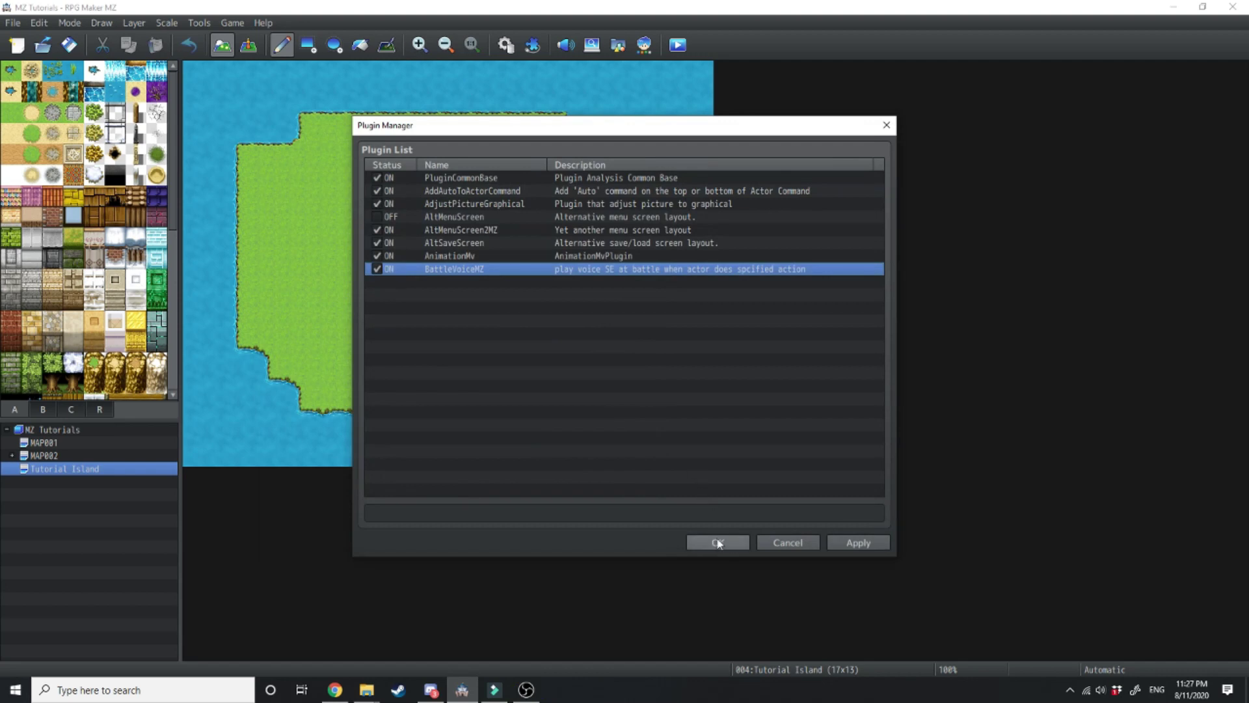
# Step: Close Plugin Manager and replace Reid's actor note in the Database with the pasted multi-line text
pyautogui.click(716, 543)
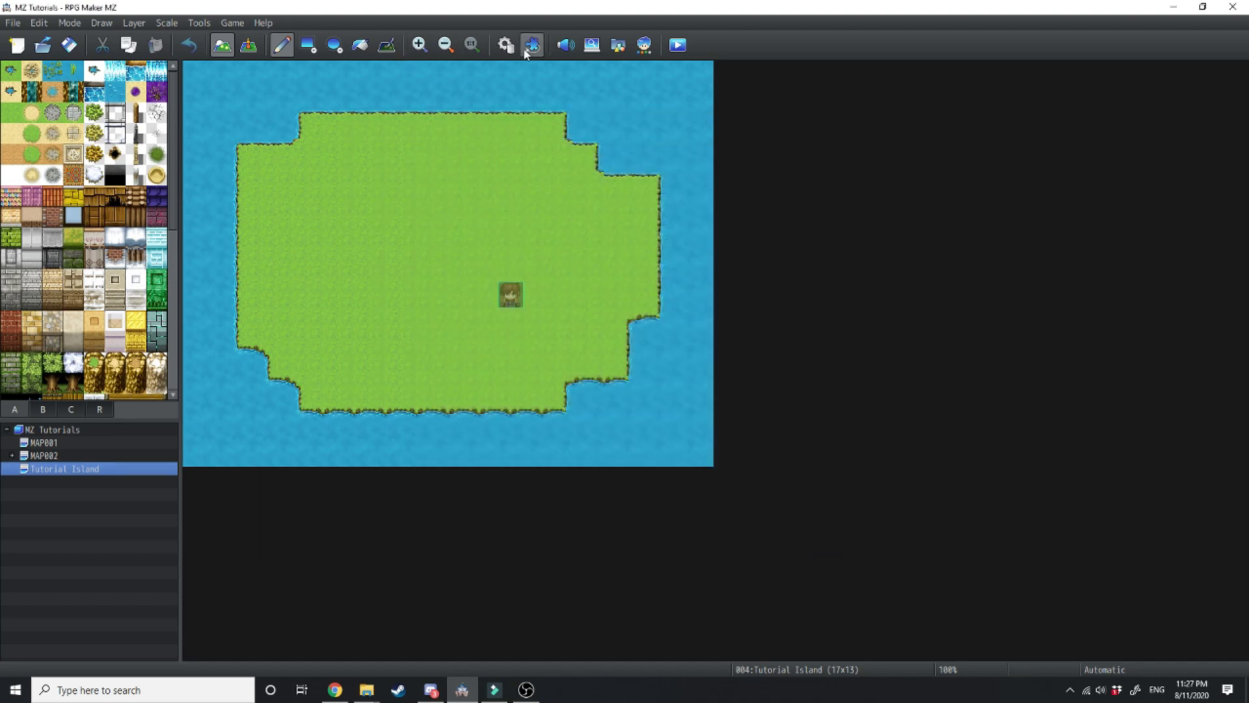
pyautogui.click(528, 48)
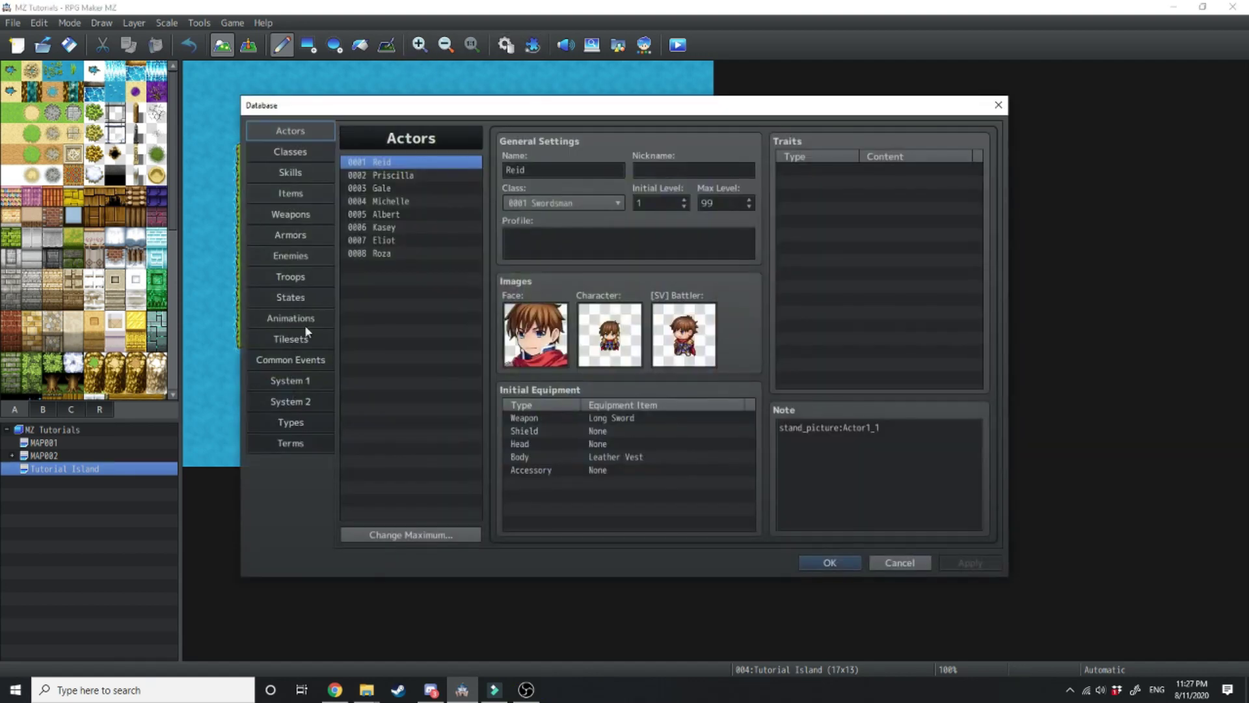
pyautogui.click(899, 450)
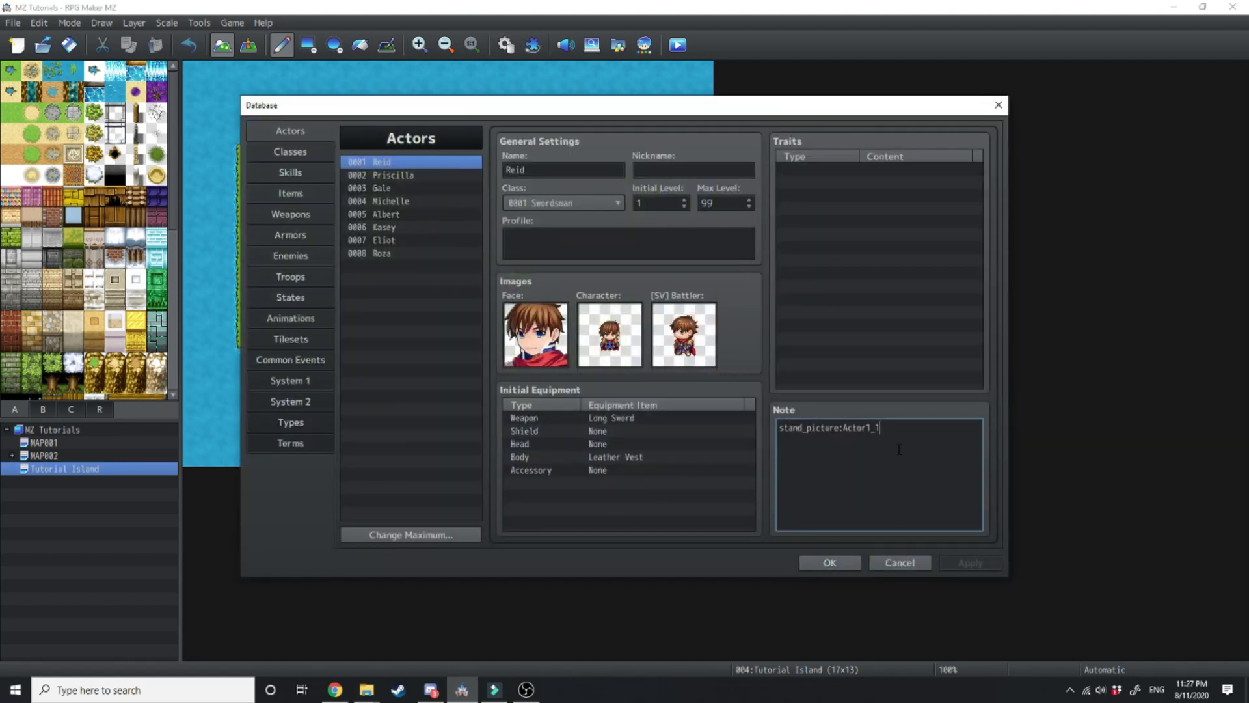
pyautogui.press('BackSpace')
pyautogui.press('BackSpace')
pyautogui.press('BackSpace')
pyautogui.press('BackSpace')
pyautogui.press('BackSpace')
pyautogui.press('BackSpace')
pyautogui.press('BackSpace')
pyautogui.press('BackSpace')
pyautogui.press('BackSpace')
pyautogui.press('BackSpace')
pyautogui.press('BackSpace')
pyautogui.press('BackSpace')
pyautogui.press('BackSpace')
pyautogui.press('BackSpace')
pyautogui.press('BackSpace')
pyautogui.press('BackSpace')
pyautogui.press('BackSpace')
pyautogui.press('BackSpace')
pyautogui.press('BackSpace')
pyautogui.press('BackSpace')
pyautogui.hotkey('ctrl', 'v')
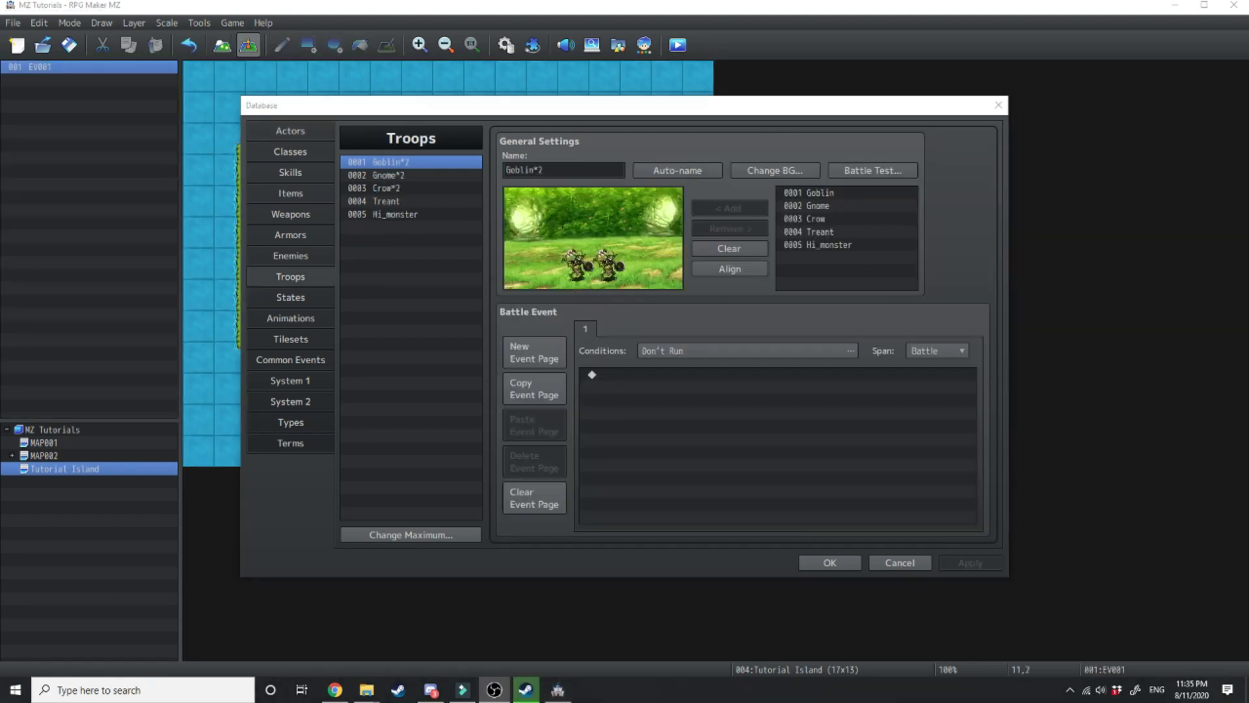
# Step: In System 1, set the title music to Theme4 at 45% volume
pyautogui.click(290, 380)
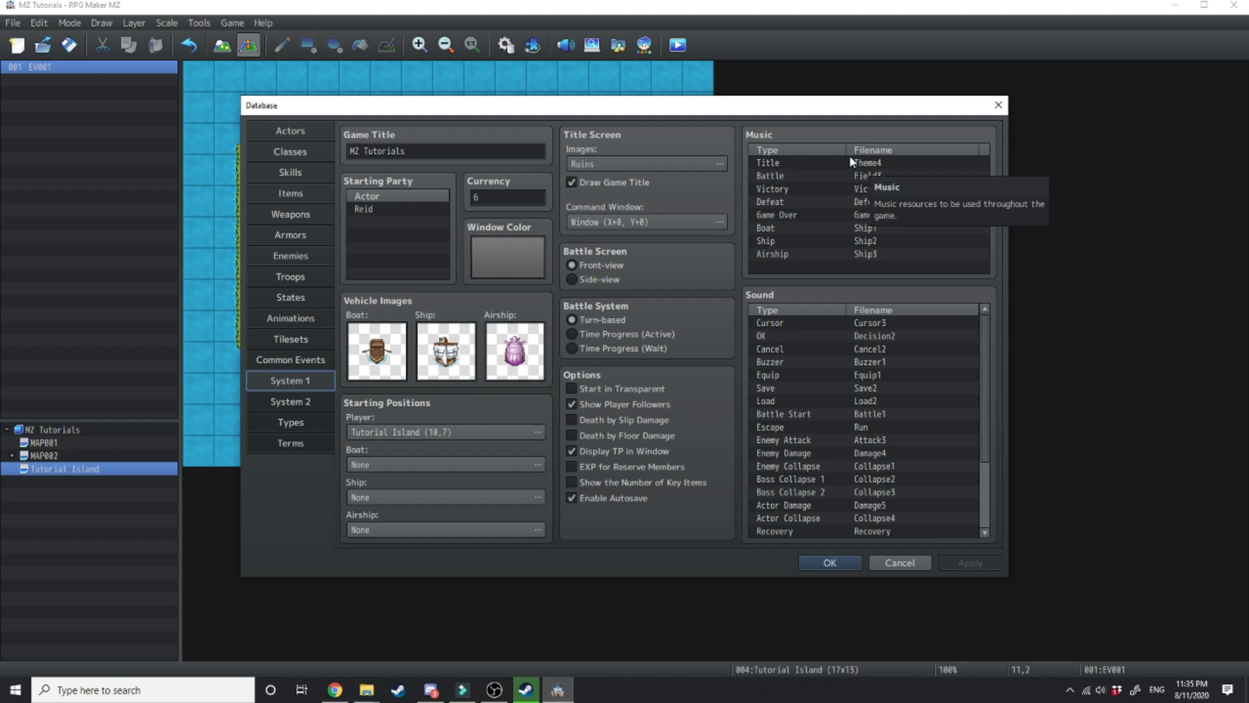
pyautogui.doubleClick(892, 164)
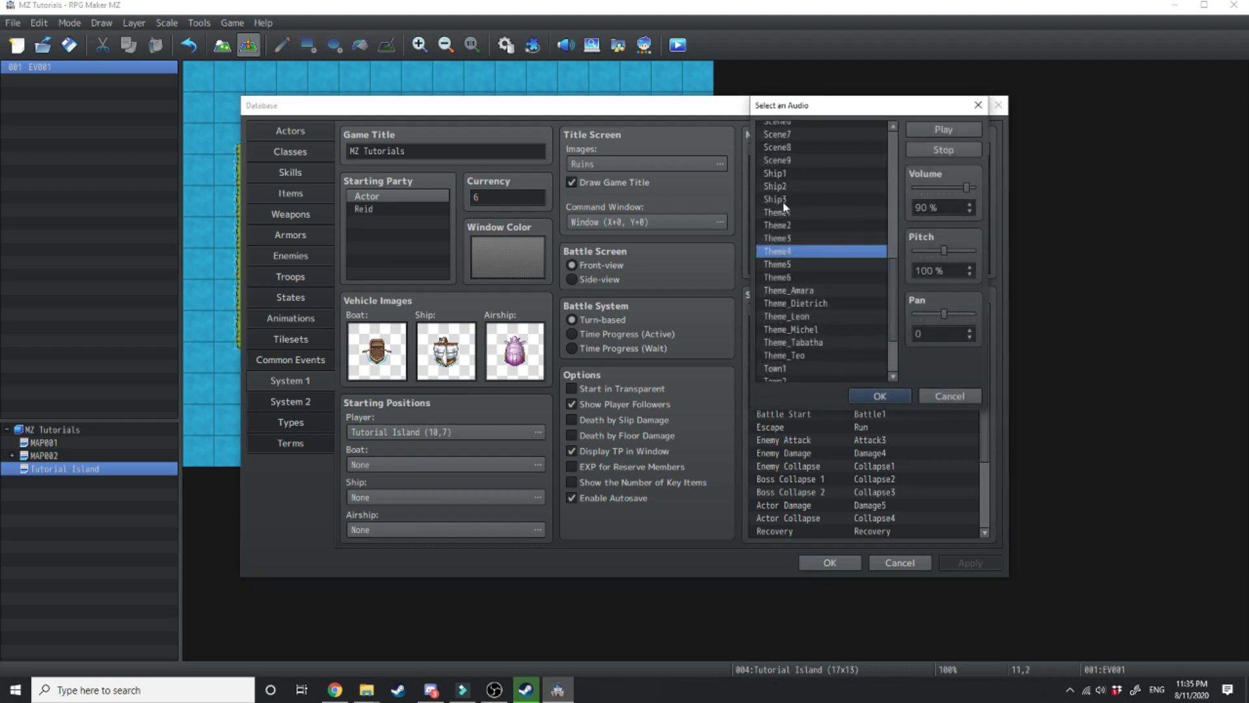
pyautogui.click(944, 188)
pyautogui.click(903, 395)
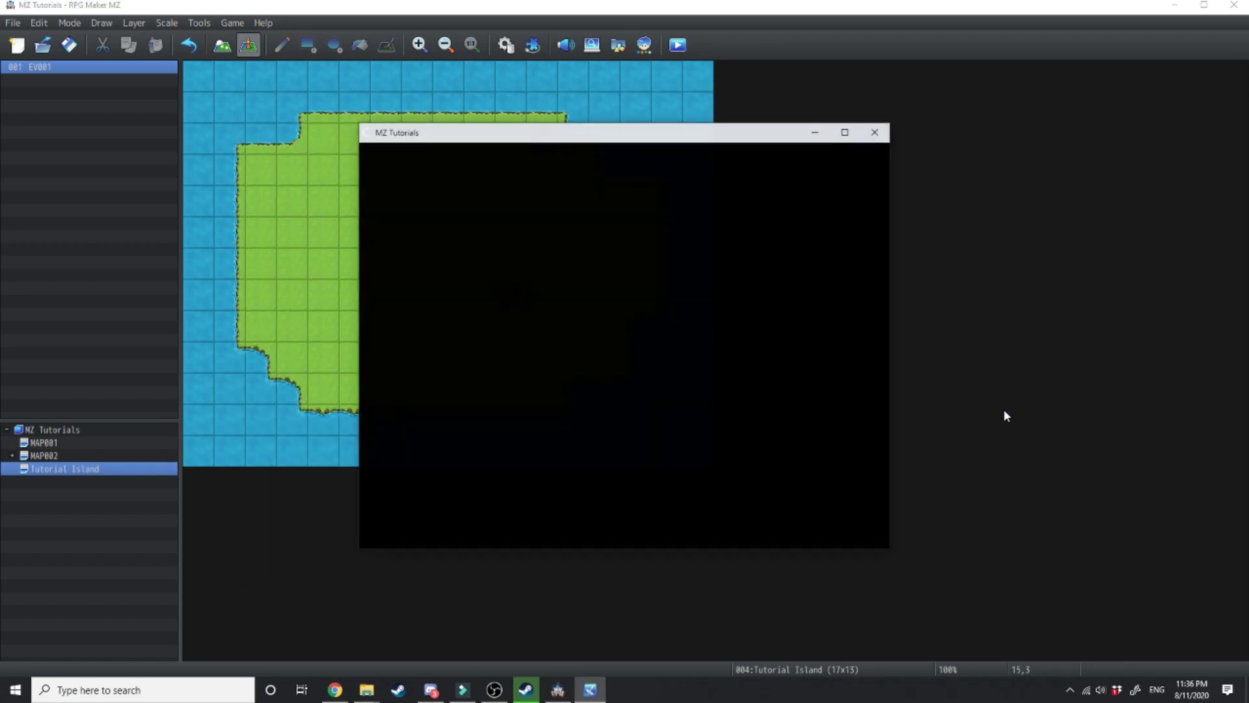
# Step: Enlarge the playtest window and look through the in-game menu and Options screen
pyautogui.click(844, 133)
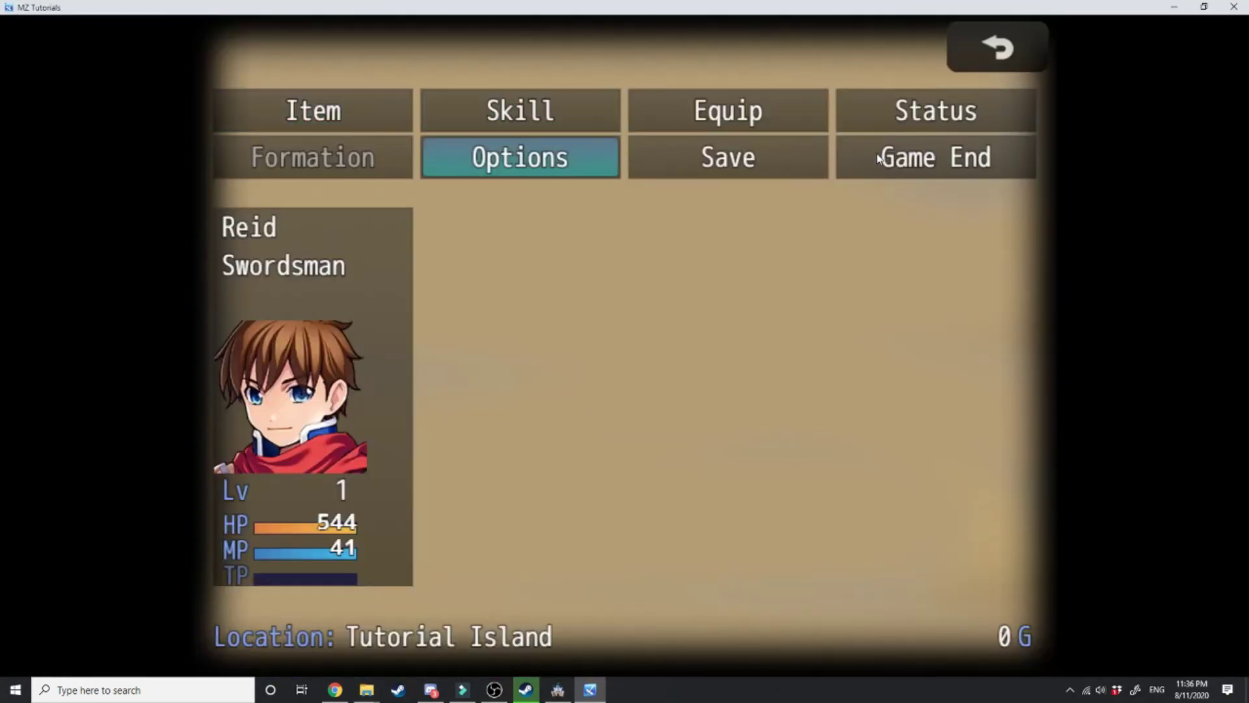
pyautogui.press('Return')
pyautogui.press('Escape')
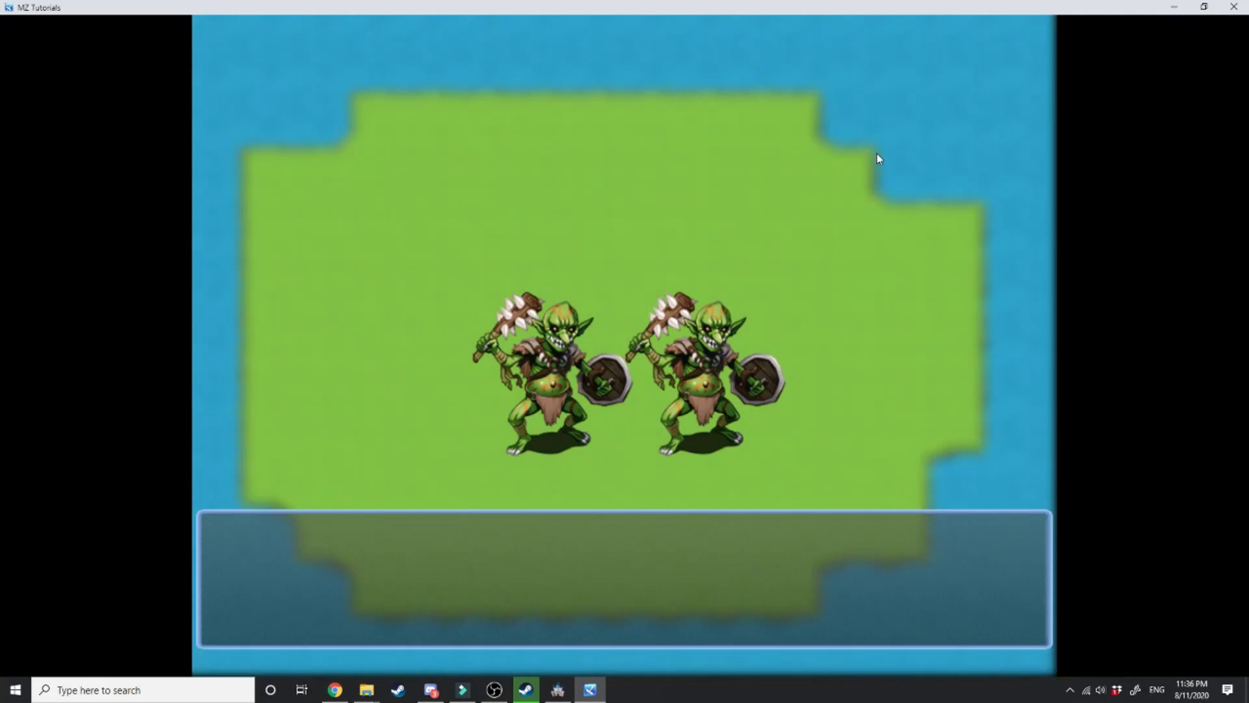
pyautogui.press('Return')
pyautogui.press('Return')
pyautogui.press('Return')
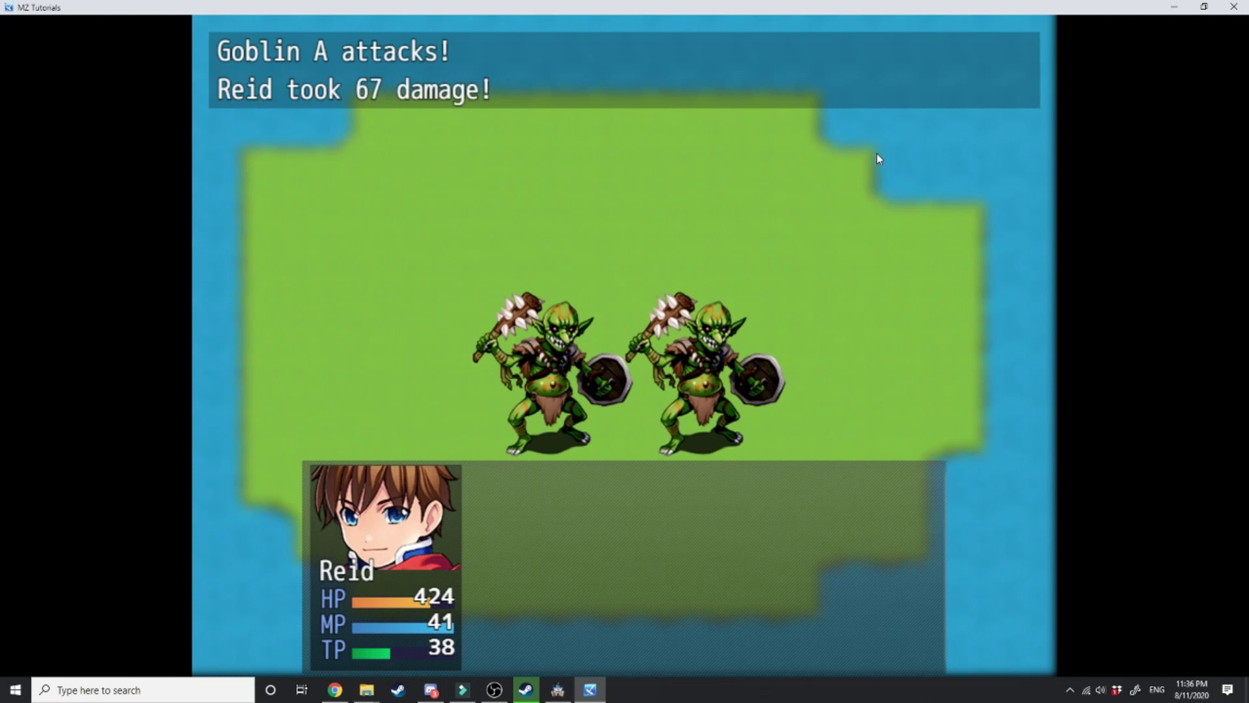
# Step: Fight the goblins with Attack and special skills until victory, then close the playtest
pyautogui.press('Down')
pyautogui.press('Up')
pyautogui.press('Return')
pyautogui.press('Down')
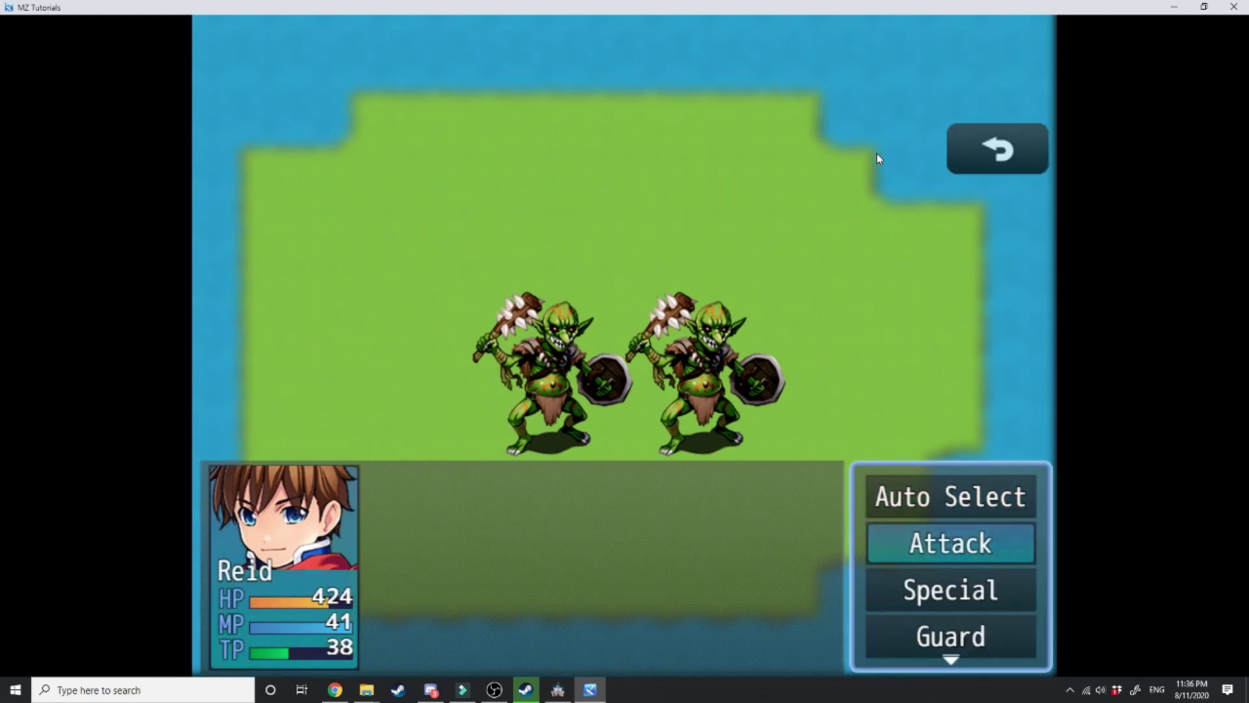
pyautogui.press('Down')
pyautogui.press('Return')
pyautogui.press('Return')
pyautogui.press('Return')
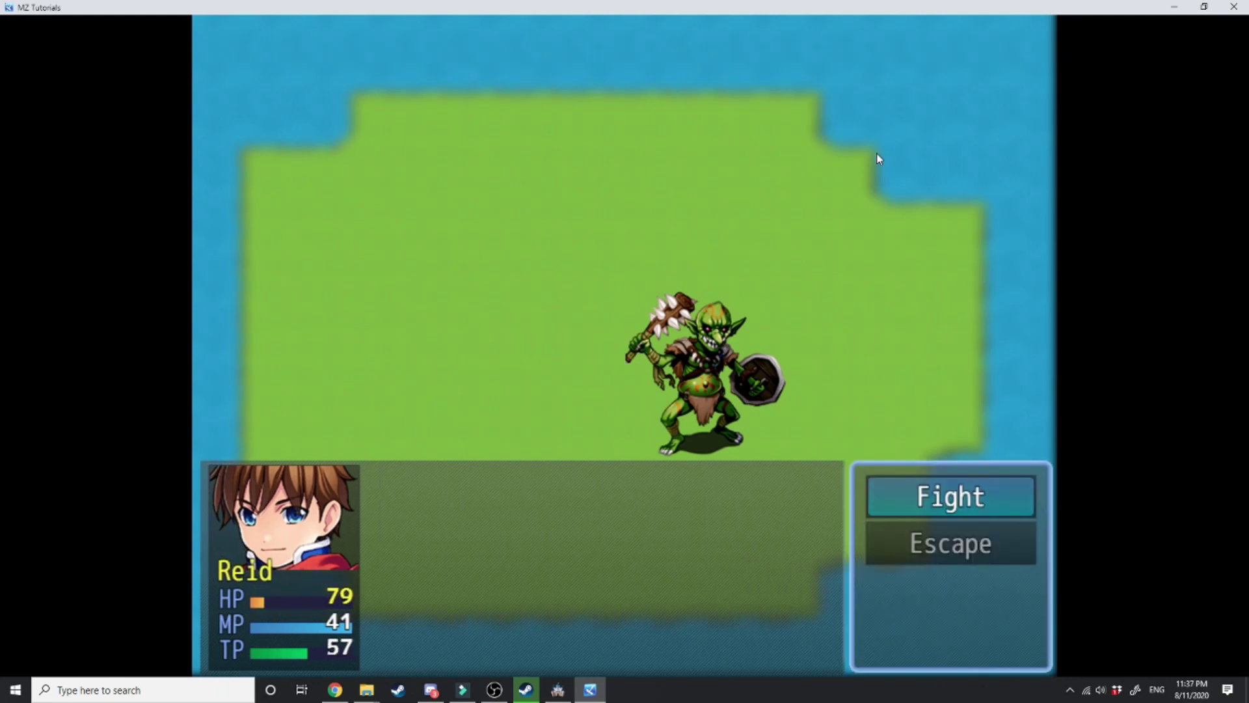
pyautogui.press('Return')
pyautogui.press('Return')
pyautogui.press('Return')
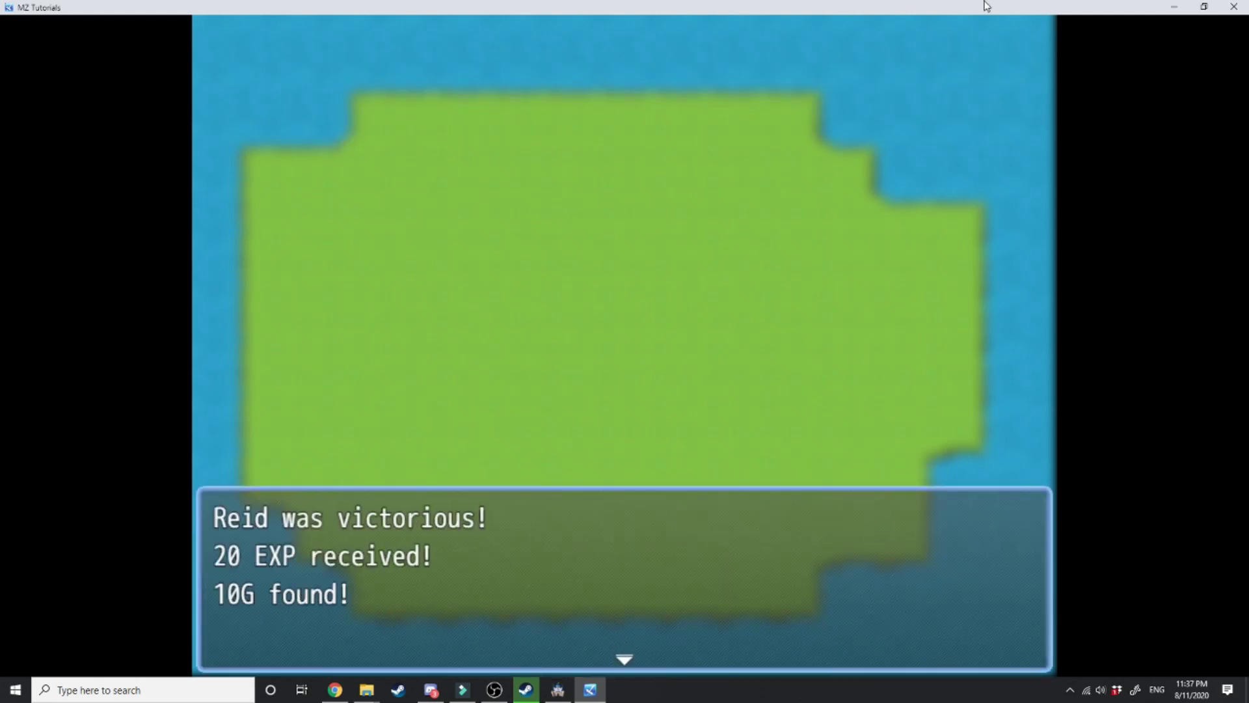
pyautogui.click(1234, 7)
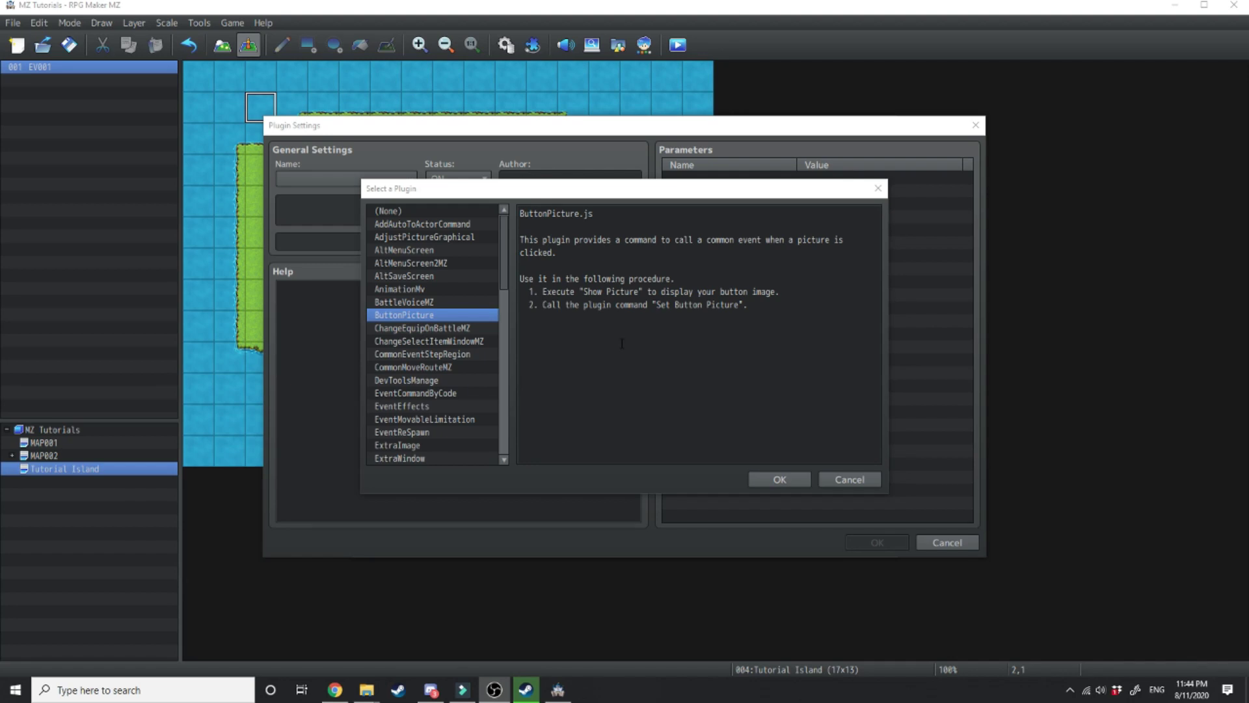
# Step: Add the ButtonPicture plugin and create a parallel event on the top-left tile showing the 0Save picture
pyautogui.click(793, 478)
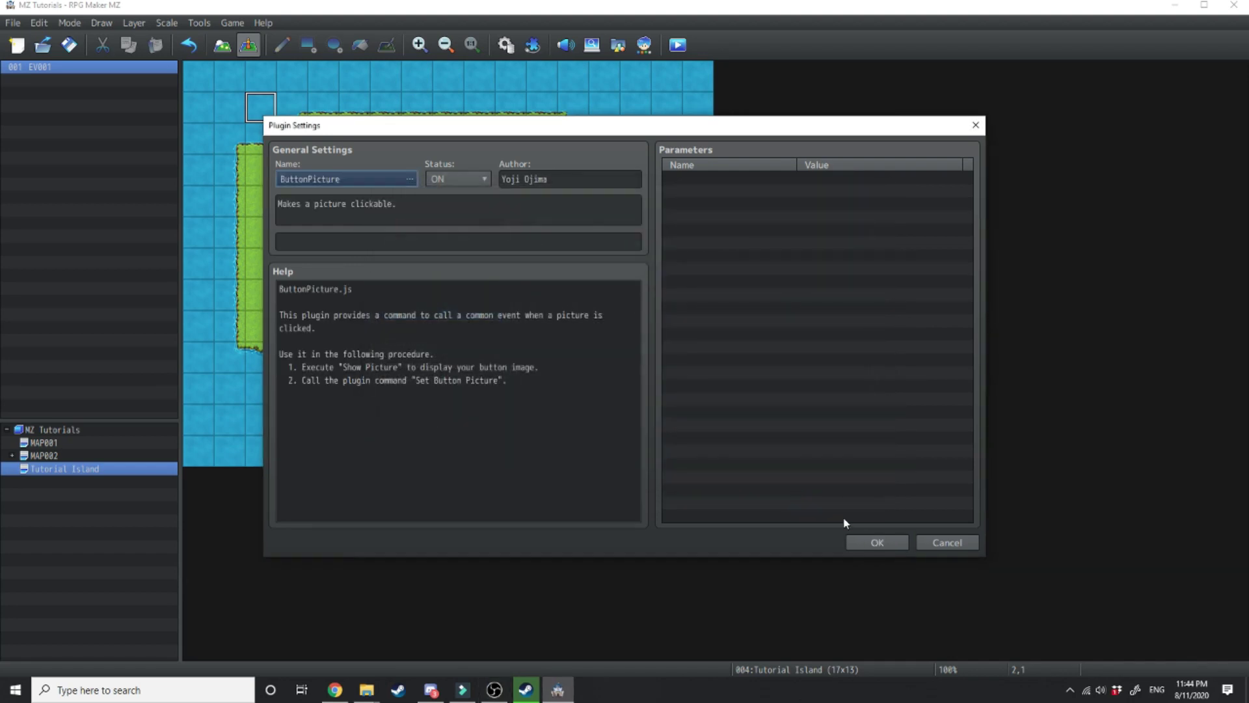
pyautogui.click(877, 542)
pyautogui.doubleClick(274, 117)
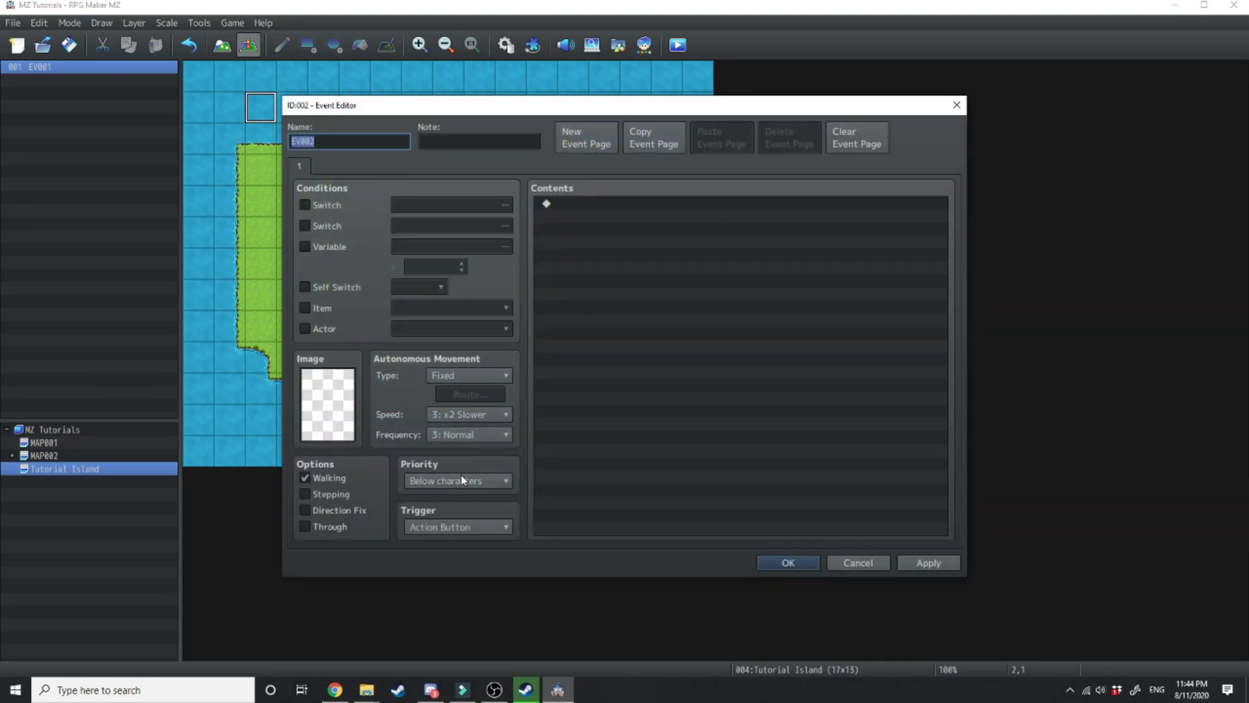
pyautogui.click(463, 524)
pyautogui.click(468, 518)
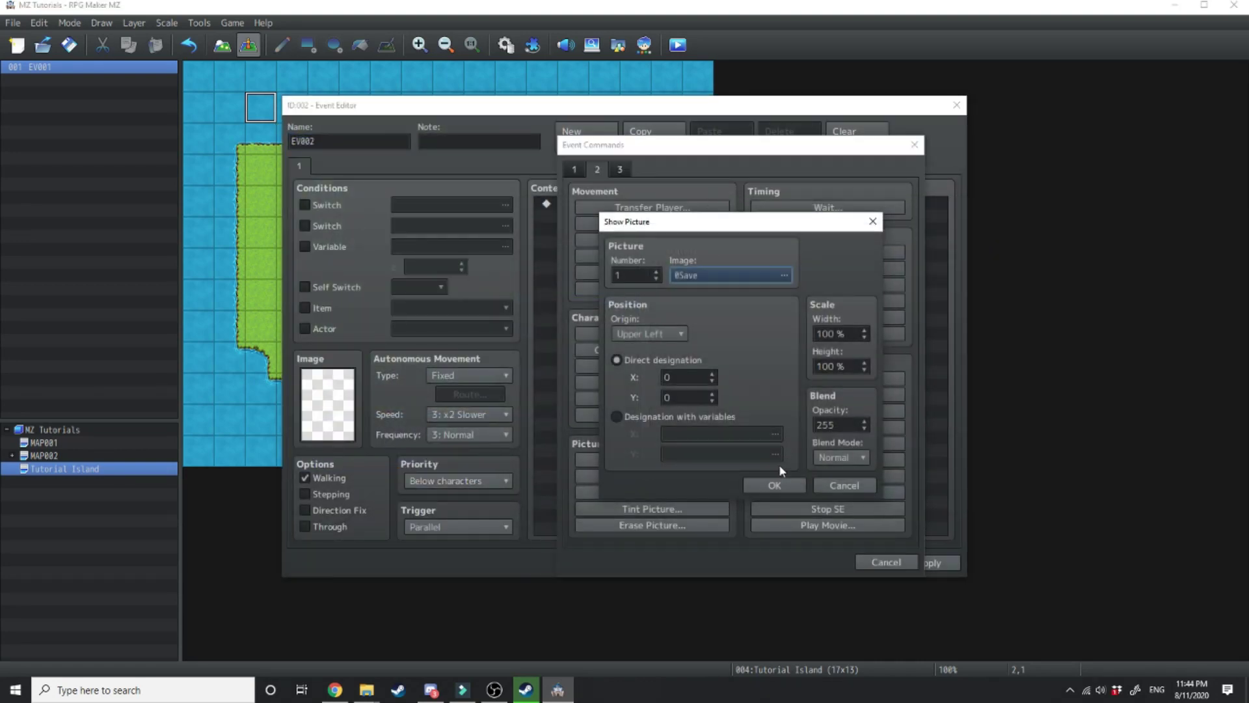
pyautogui.click(775, 484)
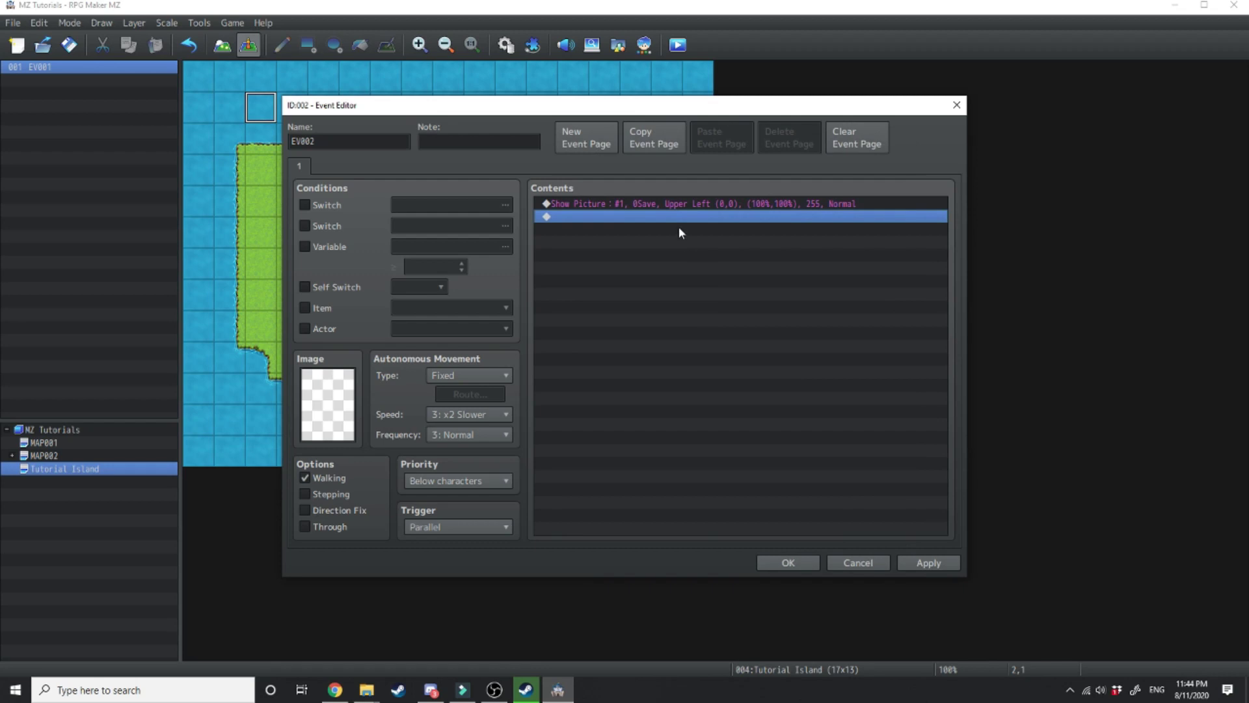
# Step: Add ButtonPicture's Set Button Picture command to the event, and give common event 0001 Open Save Screen
pyautogui.doubleClick(680, 217)
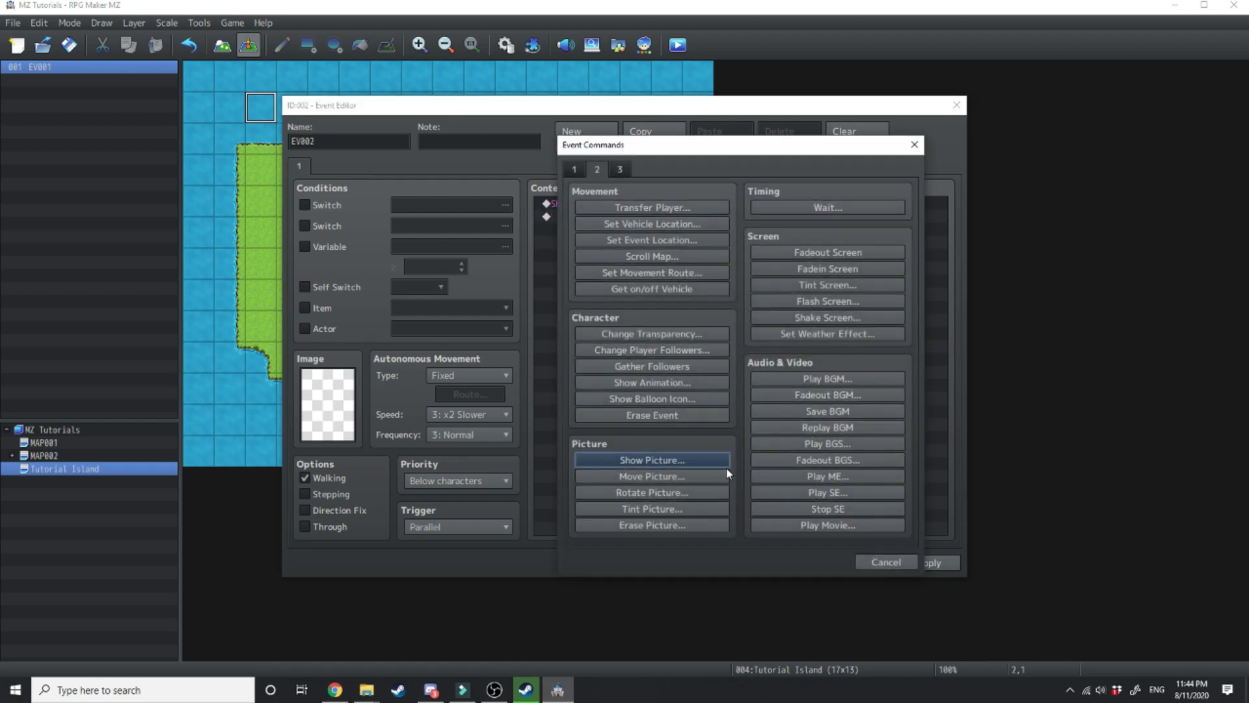
pyautogui.click(795, 526)
pyautogui.click(693, 244)
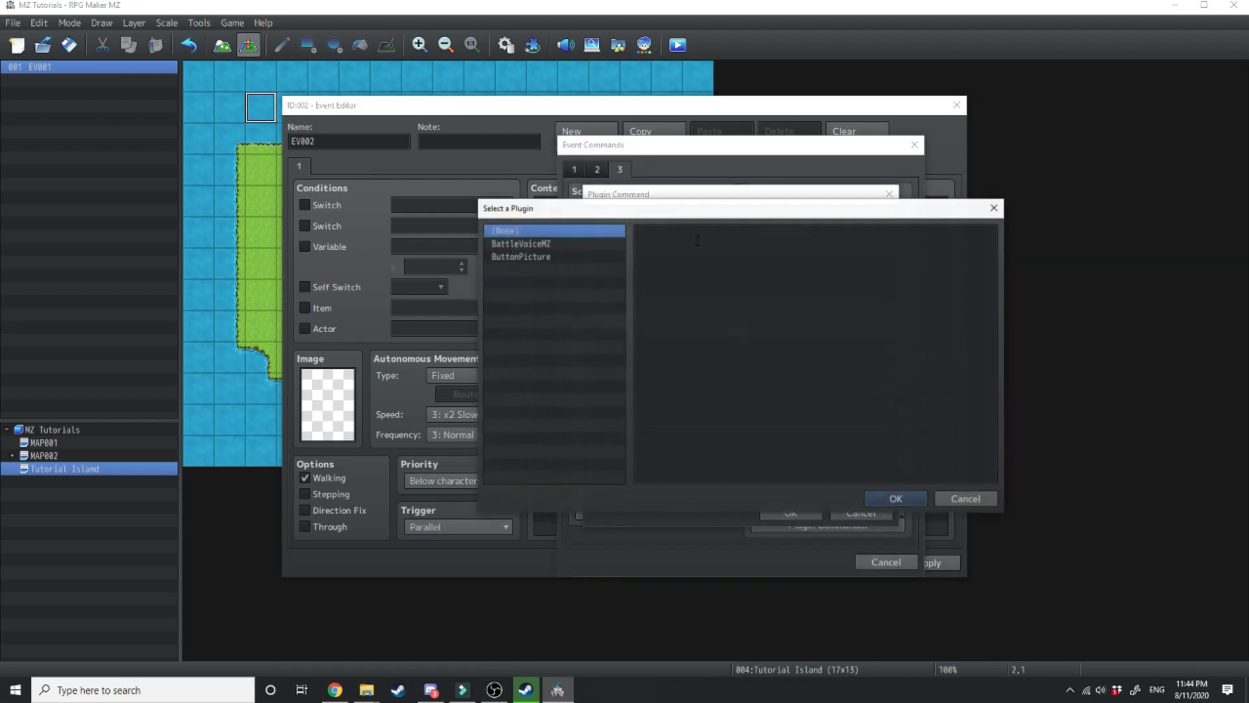
pyautogui.click(546, 256)
pyautogui.doubleClick(546, 257)
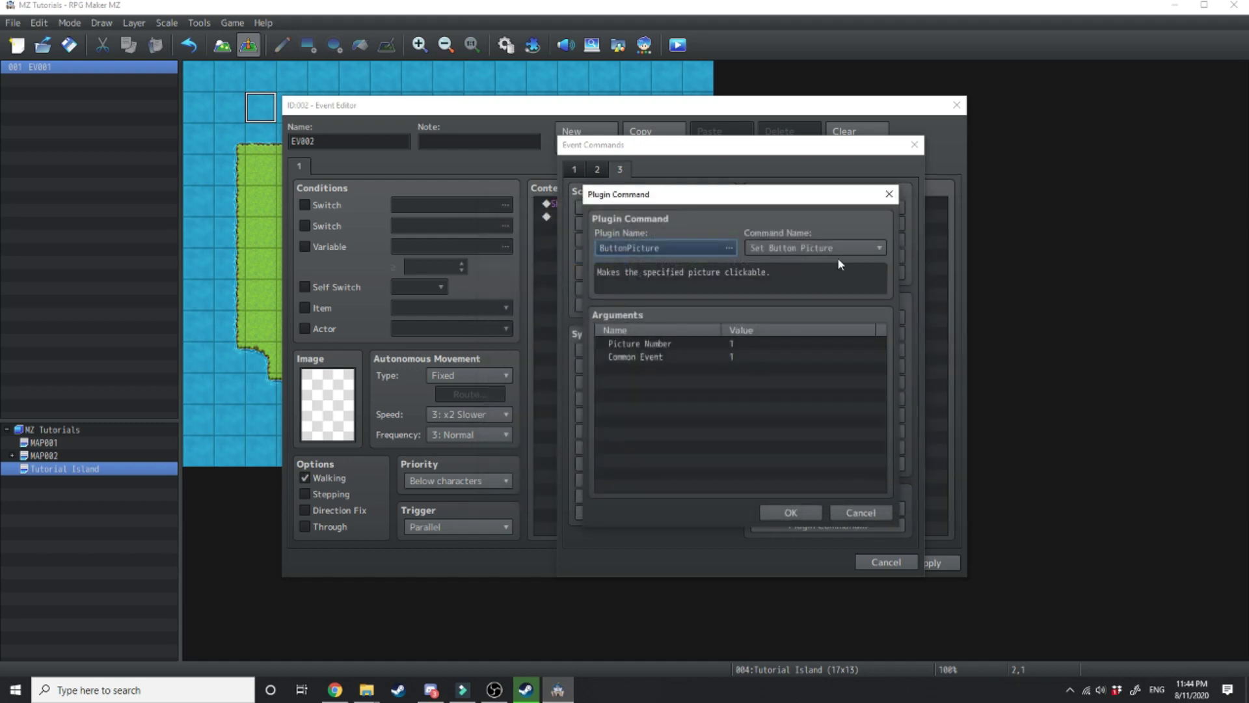
pyautogui.click(790, 512)
pyautogui.click(791, 562)
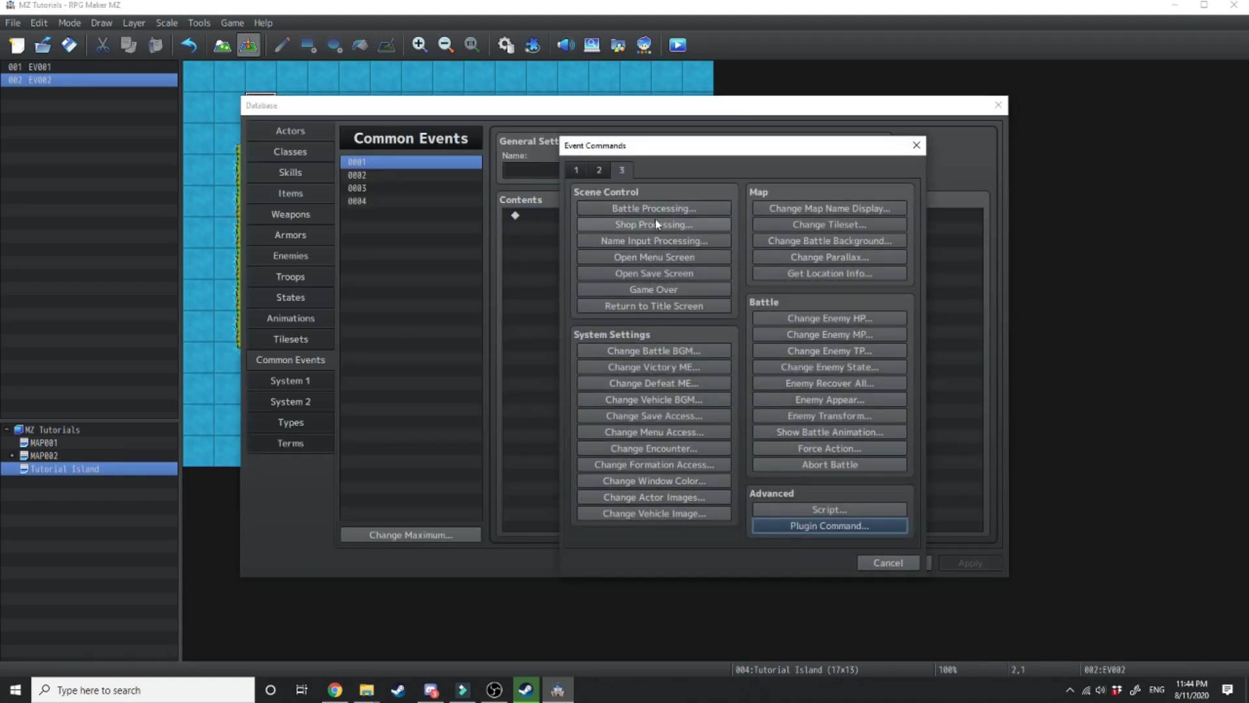
pyautogui.click(670, 274)
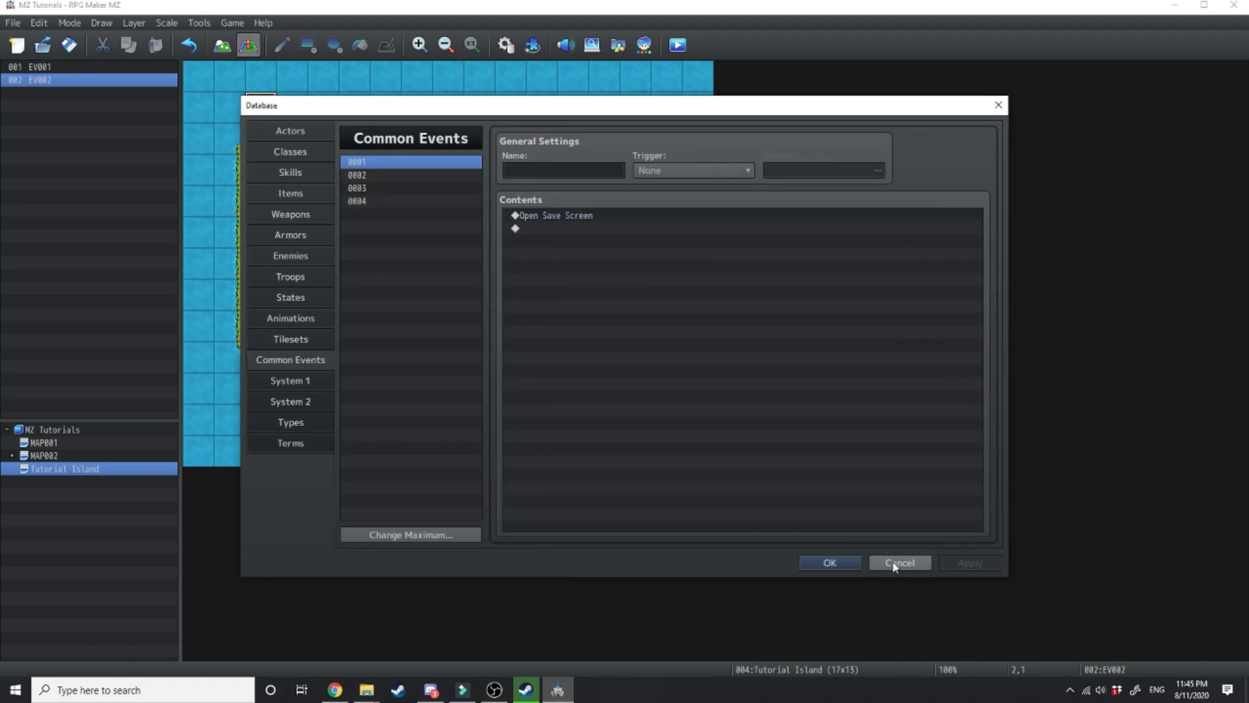
# Step: Playtest the map, click the SAVE picture to bring up the save screen, cancel, and click it again
pyautogui.click(826, 562)
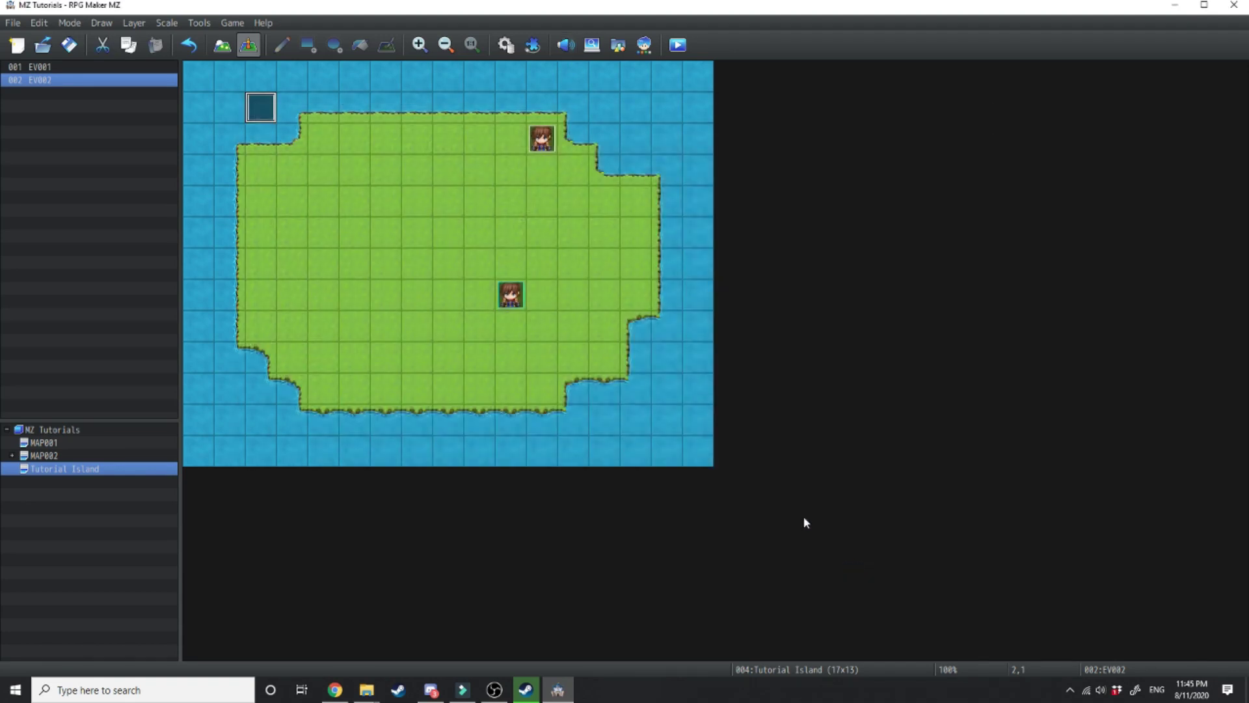
pyautogui.click(677, 45)
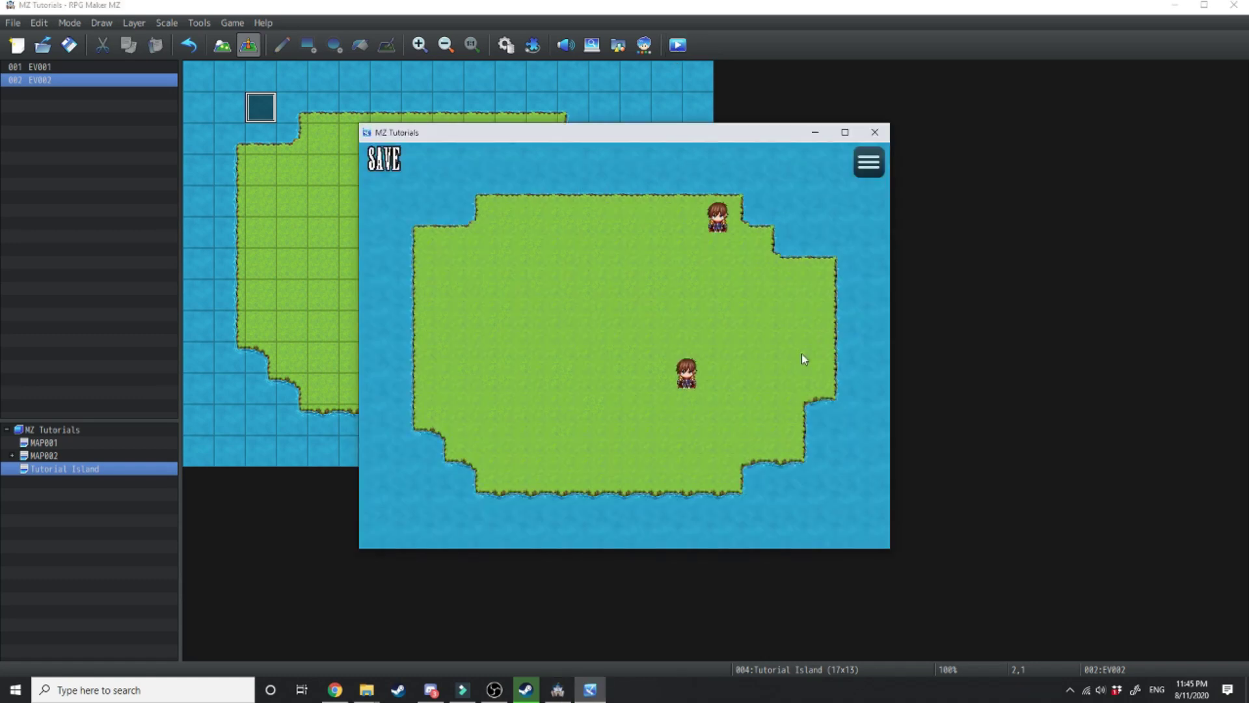
pyautogui.click(390, 162)
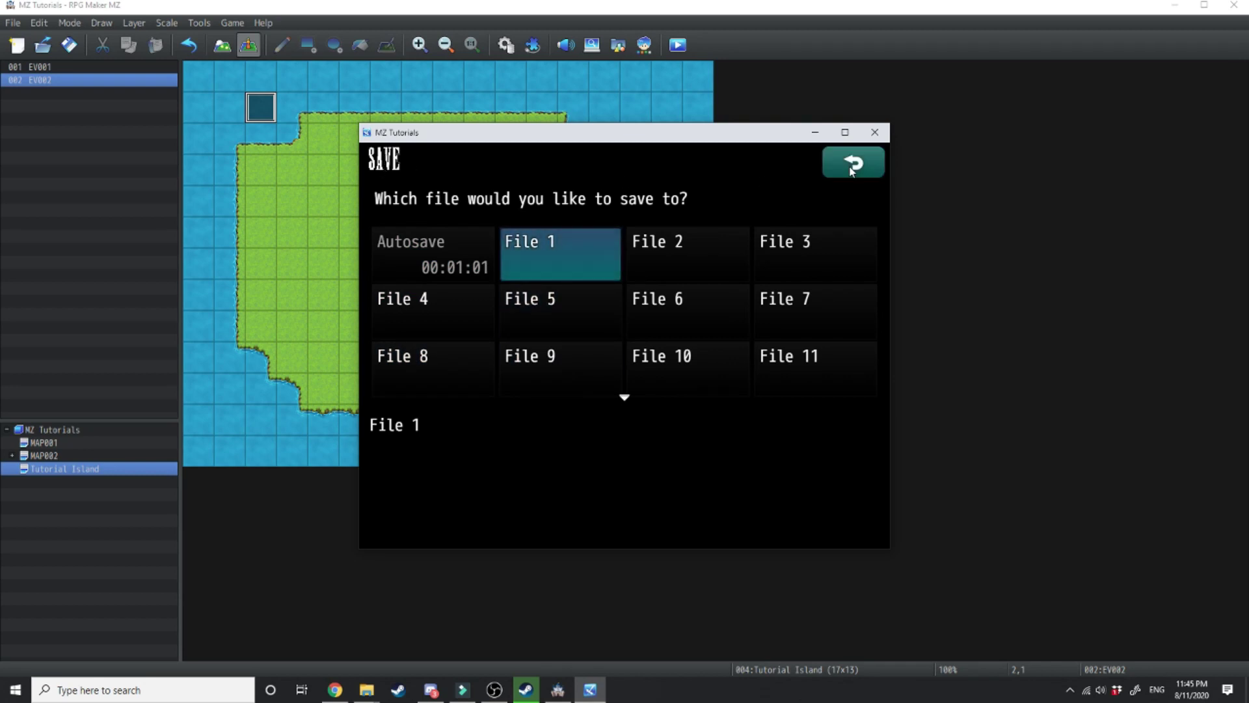
pyautogui.press('Escape')
pyautogui.click(390, 168)
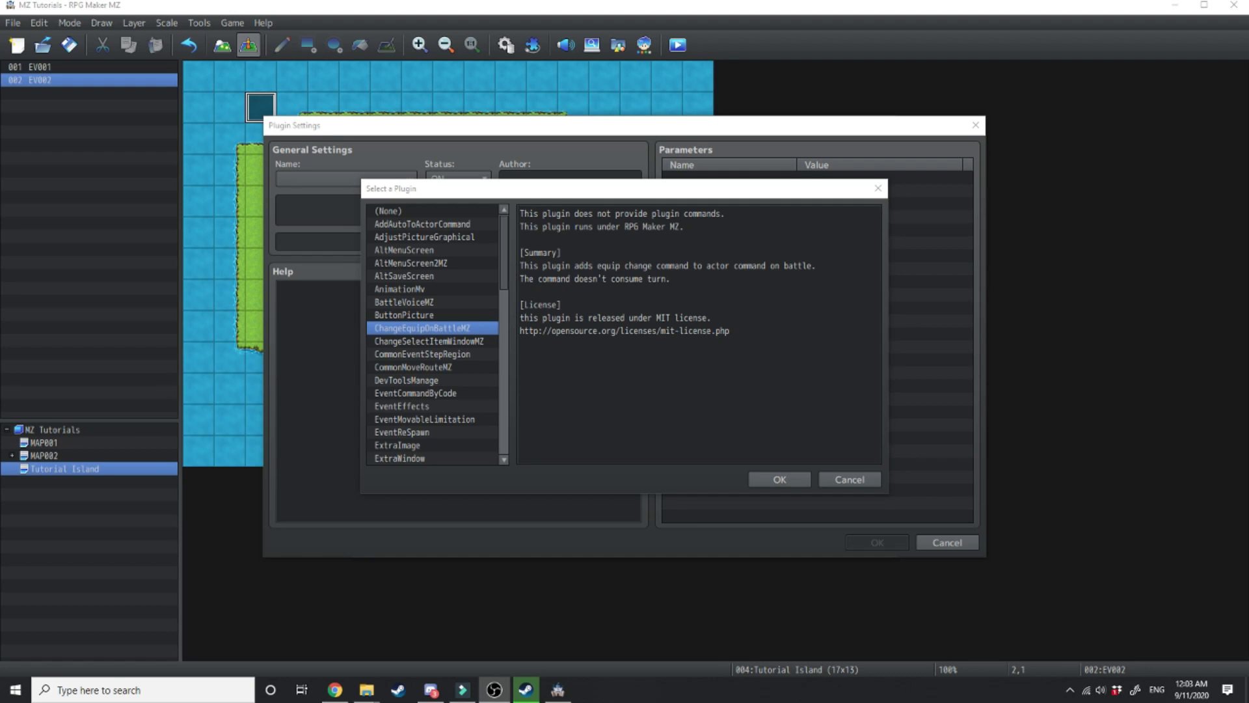
# Step: Confirm ChangeEquipOnBattleMZ as the chosen plugin, with Command Name 'Equip'
pyautogui.click(784, 479)
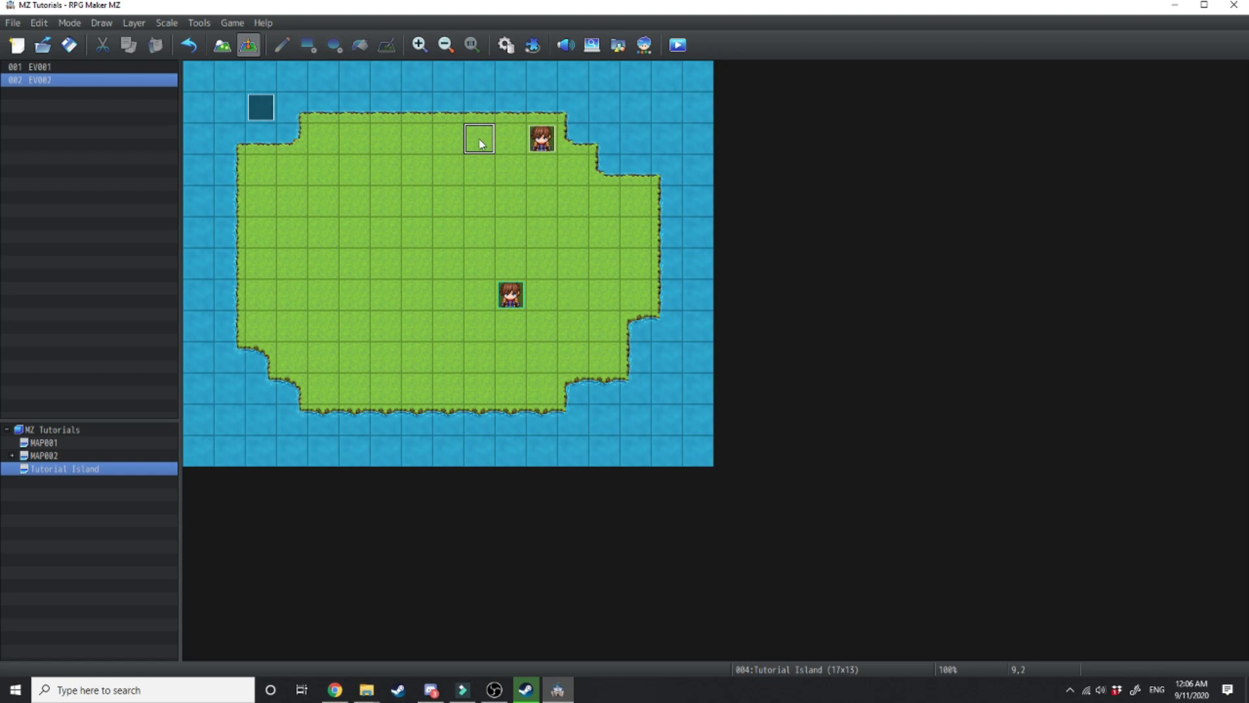
# Step: Place a Long Sword treasure chest on the grass tile and collect it in playtest
pyautogui.rightClick(479, 140)
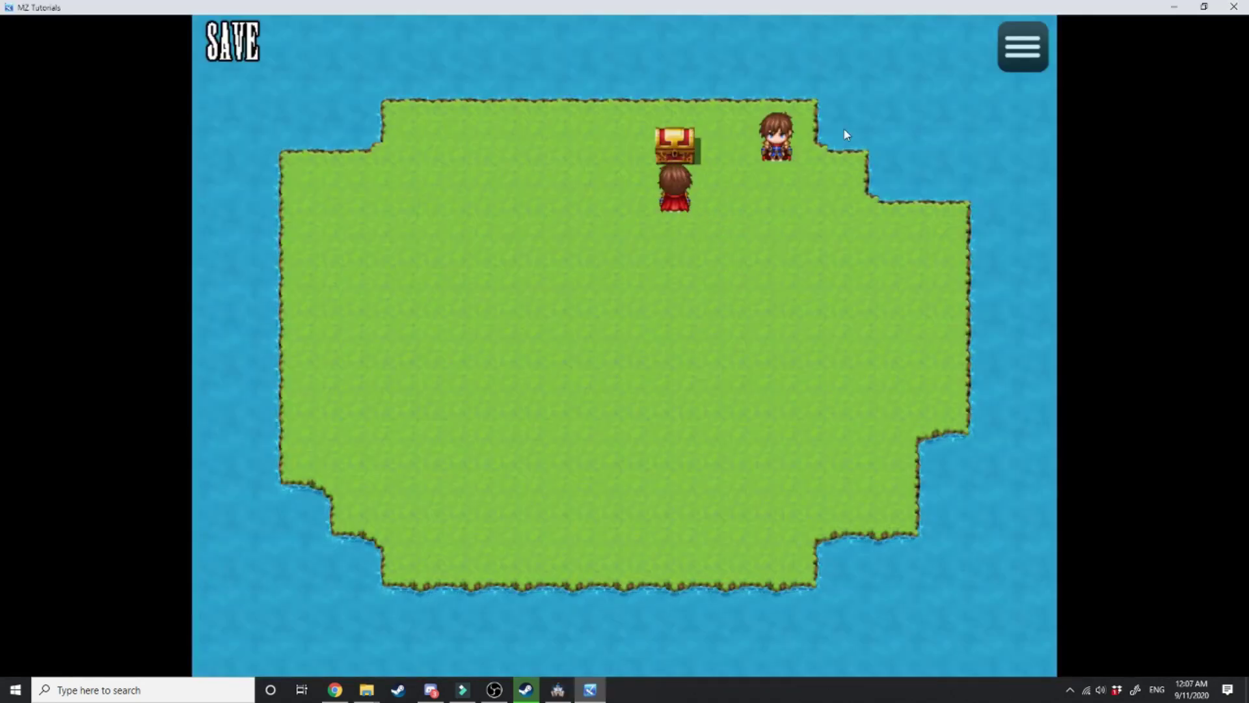
pyautogui.press('Return')
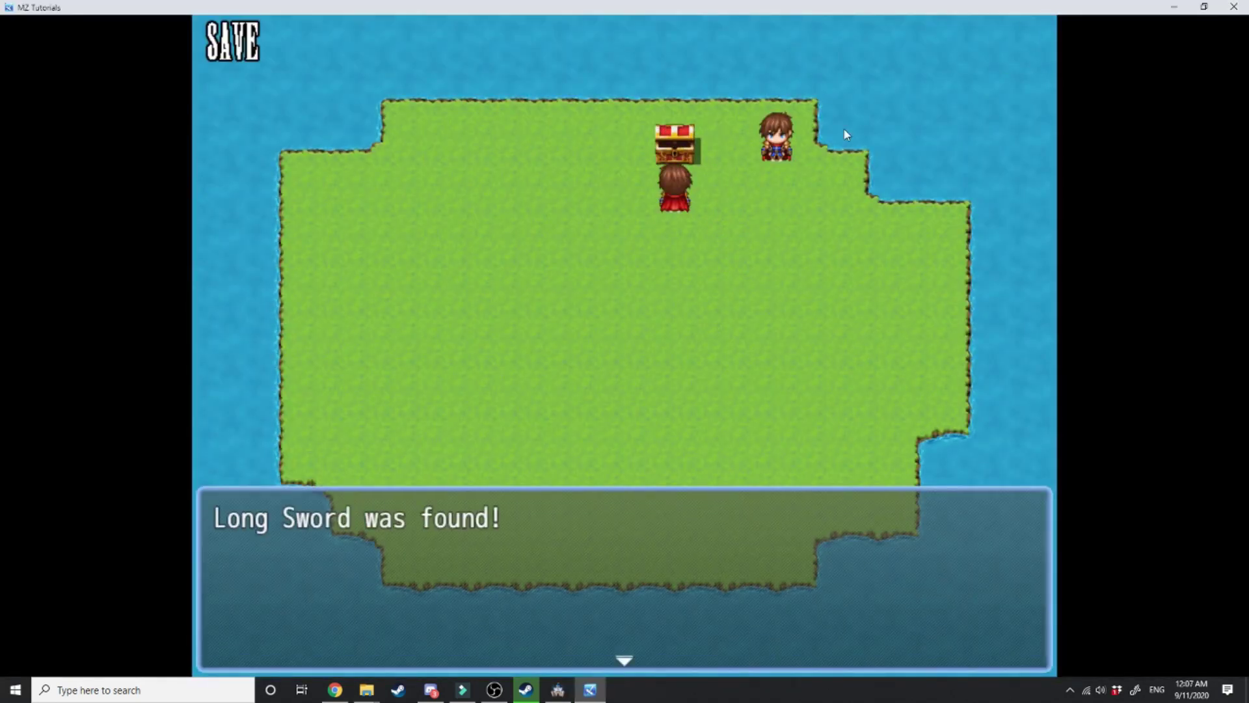
pyautogui.press('Return')
# Step: Start the goblin battle and check the Equip command's weapon list, then return to battle commands
pyautogui.press('Right')
pyautogui.press('Right')
pyautogui.press('Up')
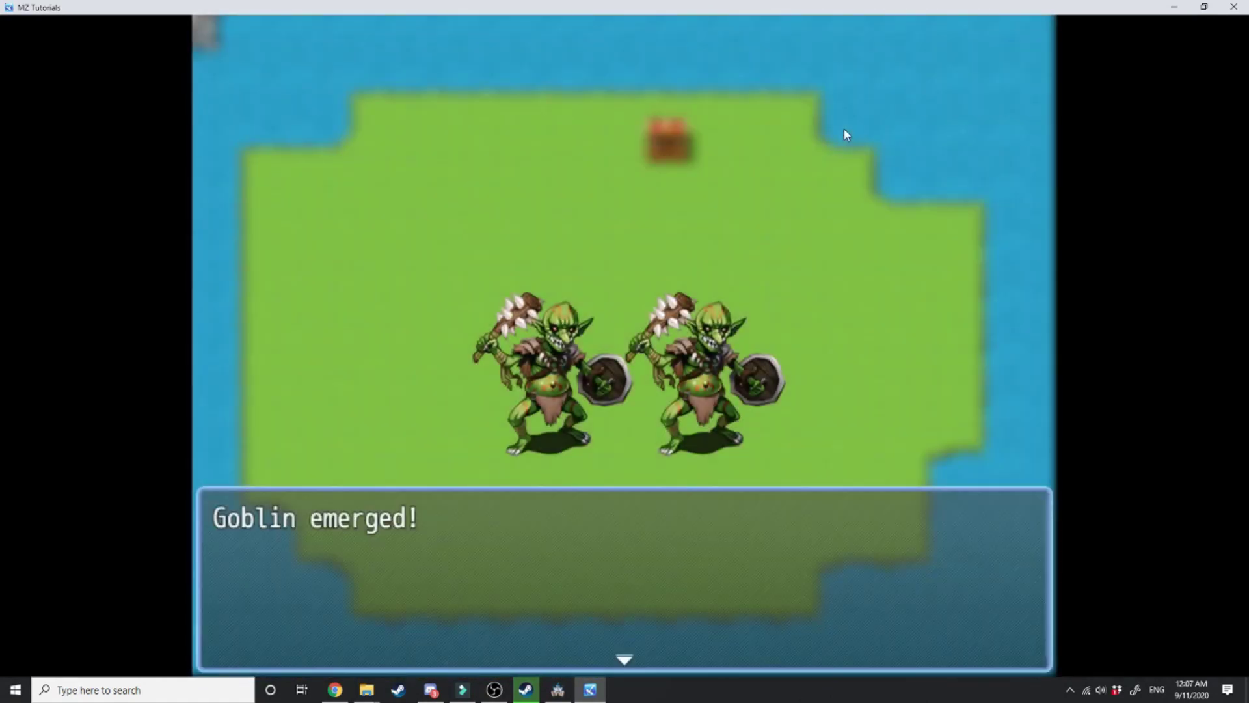
pyautogui.press('Return')
pyautogui.press('Return')
pyautogui.press('Down')
pyautogui.press('Down')
pyautogui.press('Down')
pyautogui.press('Down')
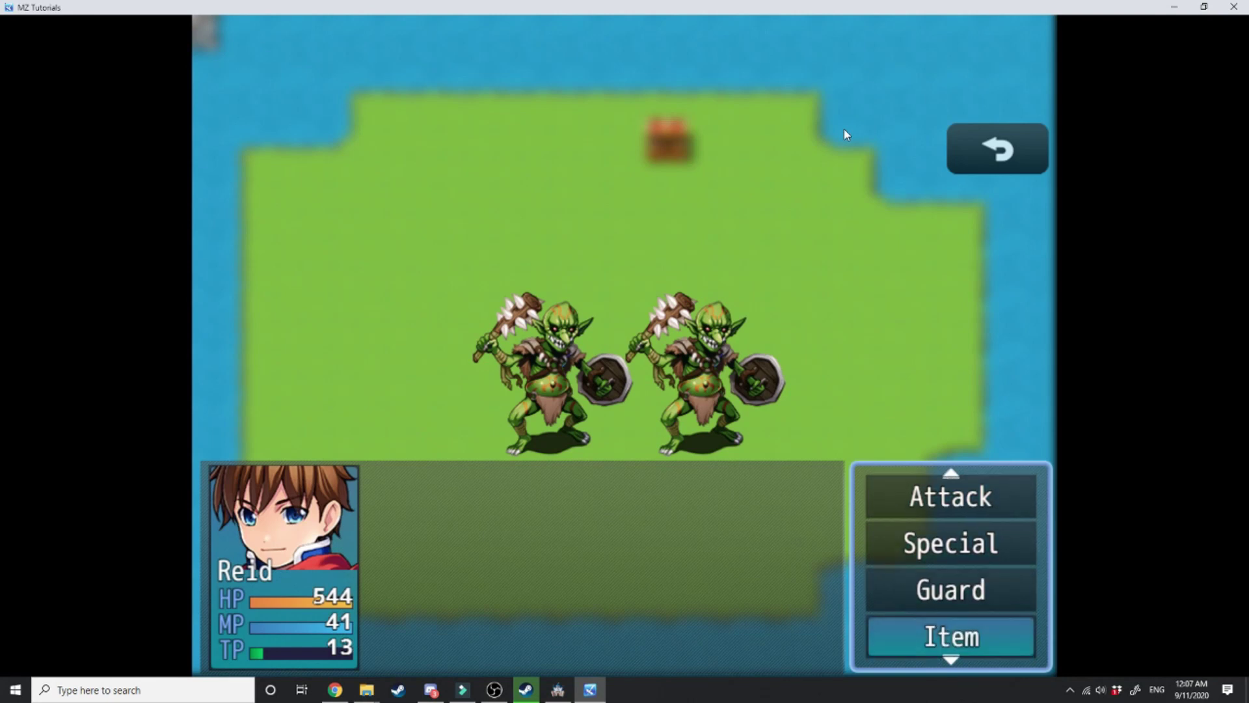
pyautogui.press('Down')
pyautogui.press('Return')
pyautogui.press('Return')
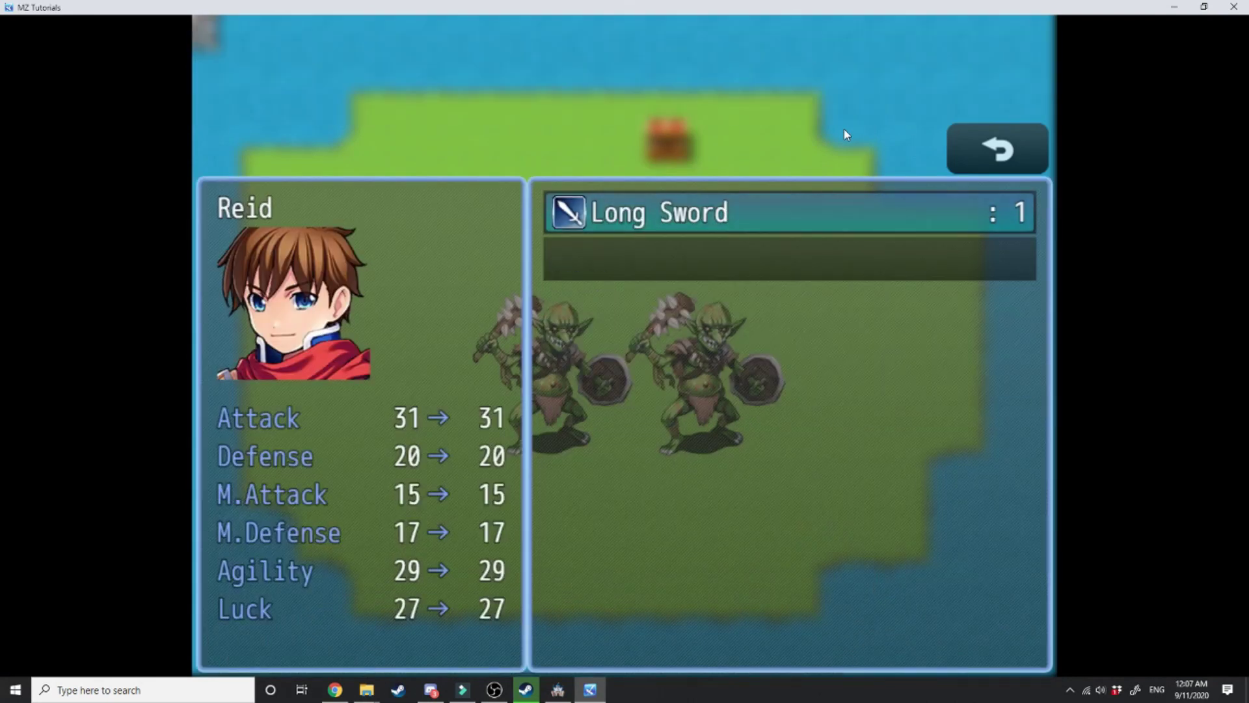
pyautogui.press('Escape')
pyautogui.press('Return')
pyautogui.press('Escape')
pyautogui.press('Escape')
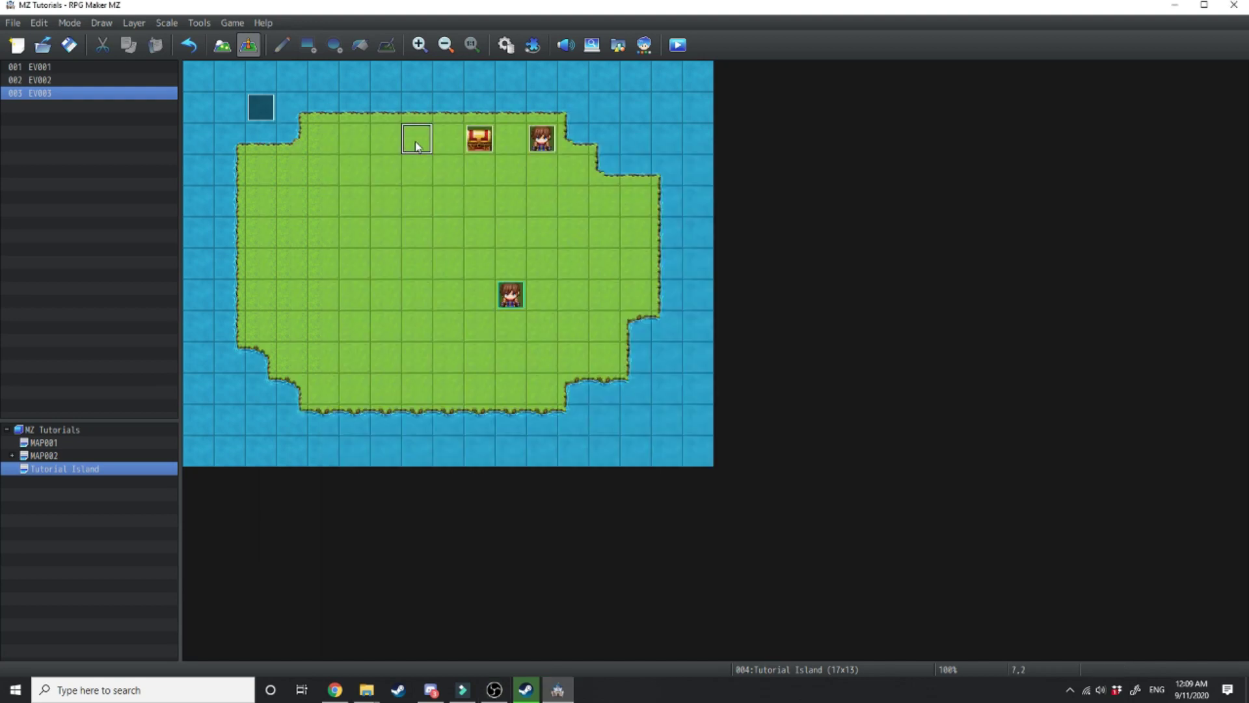
# Step: Create a new event at tile 7,2 with the blonde character sprite, named Milly
pyautogui.doubleClick(415, 142)
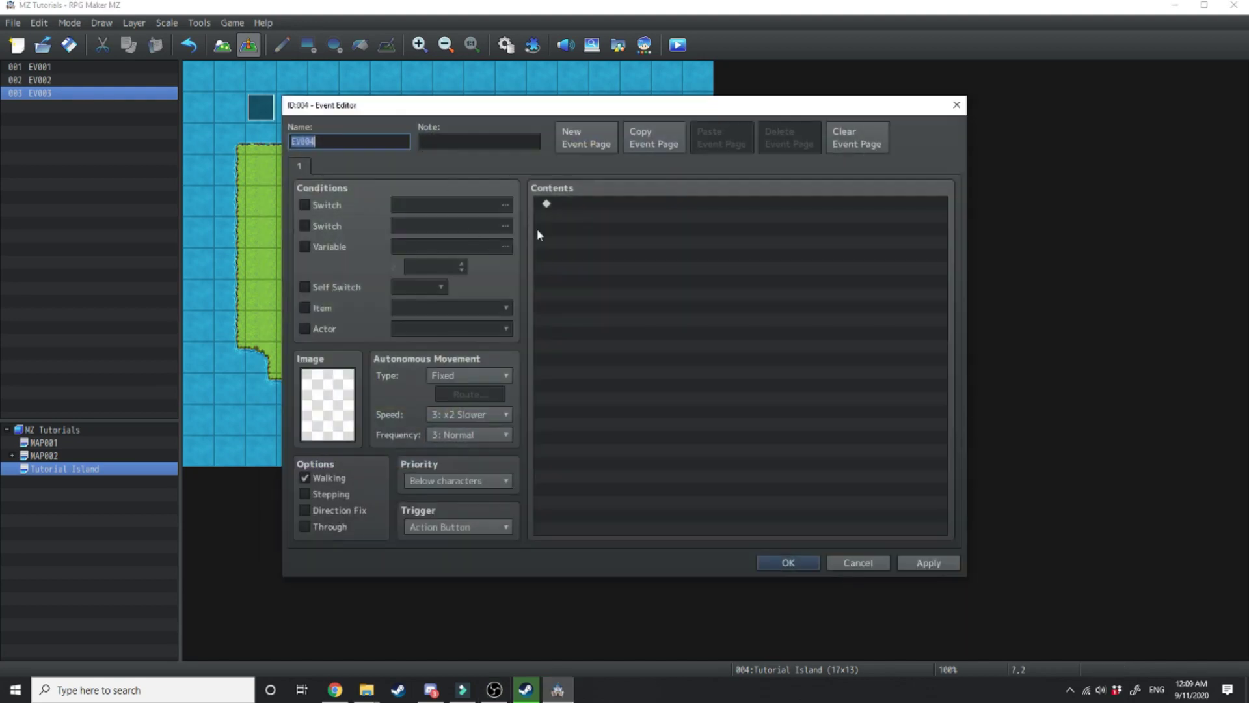
pyautogui.doubleClick(328, 403)
pyautogui.click(449, 274)
pyautogui.doubleClick(605, 234)
pyautogui.doubleClick(354, 142)
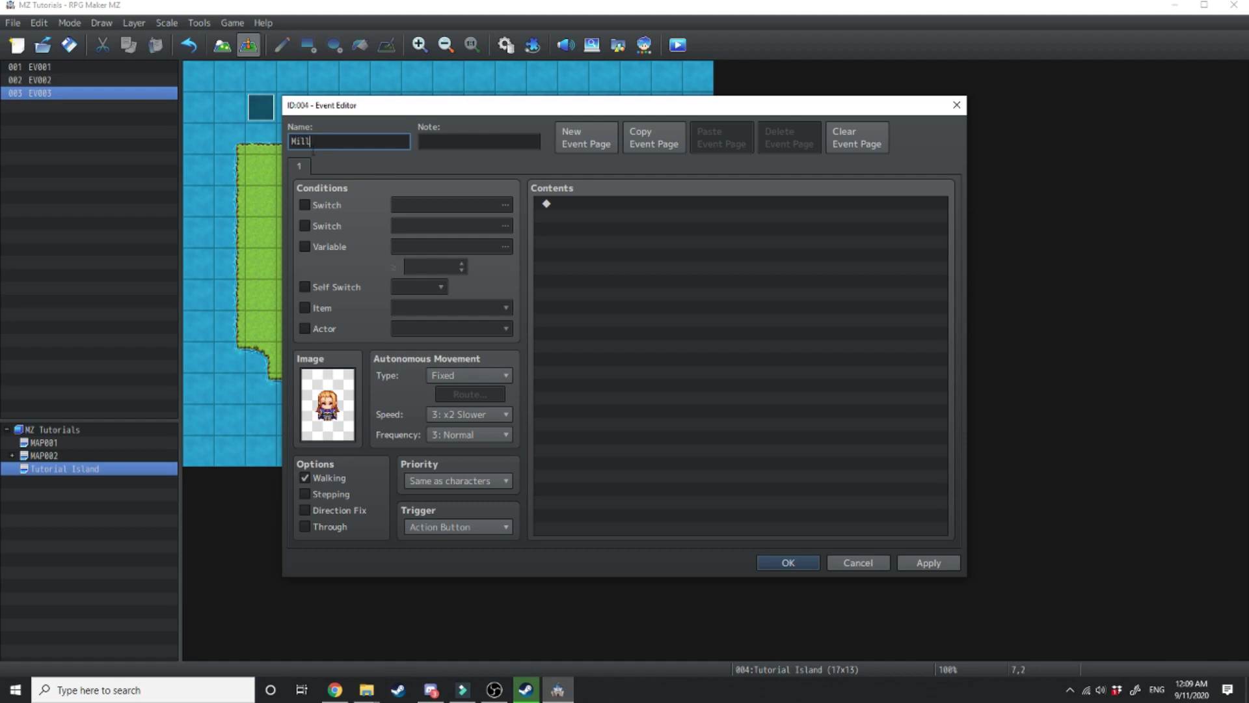
# Step: Add a Select Item command to the Milly event's contents
pyautogui.doubleClick(582, 205)
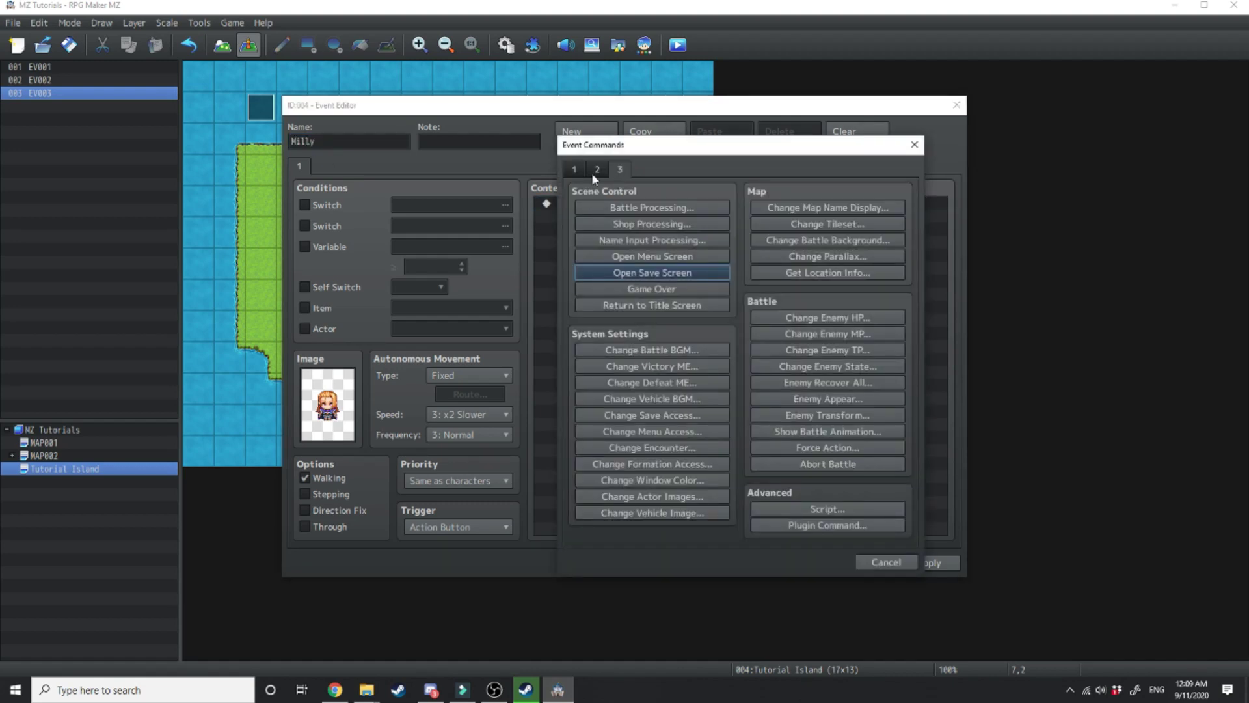
pyautogui.click(576, 170)
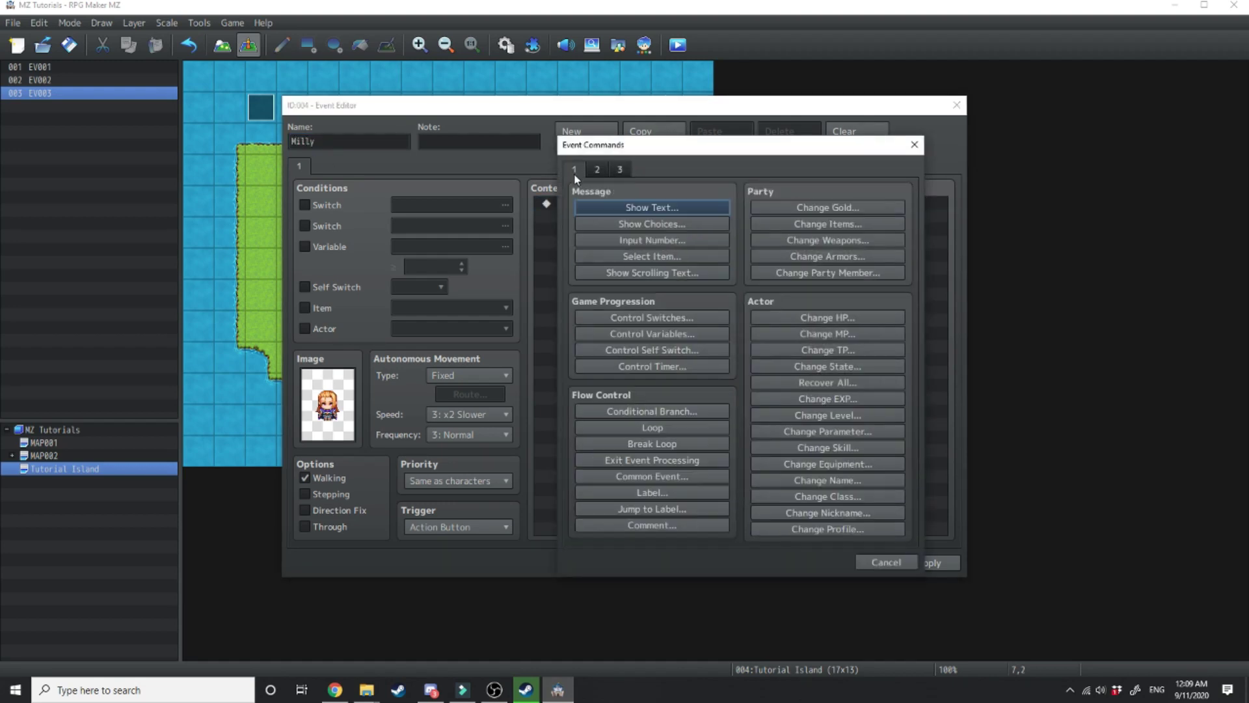
pyautogui.click(676, 258)
pyautogui.click(705, 400)
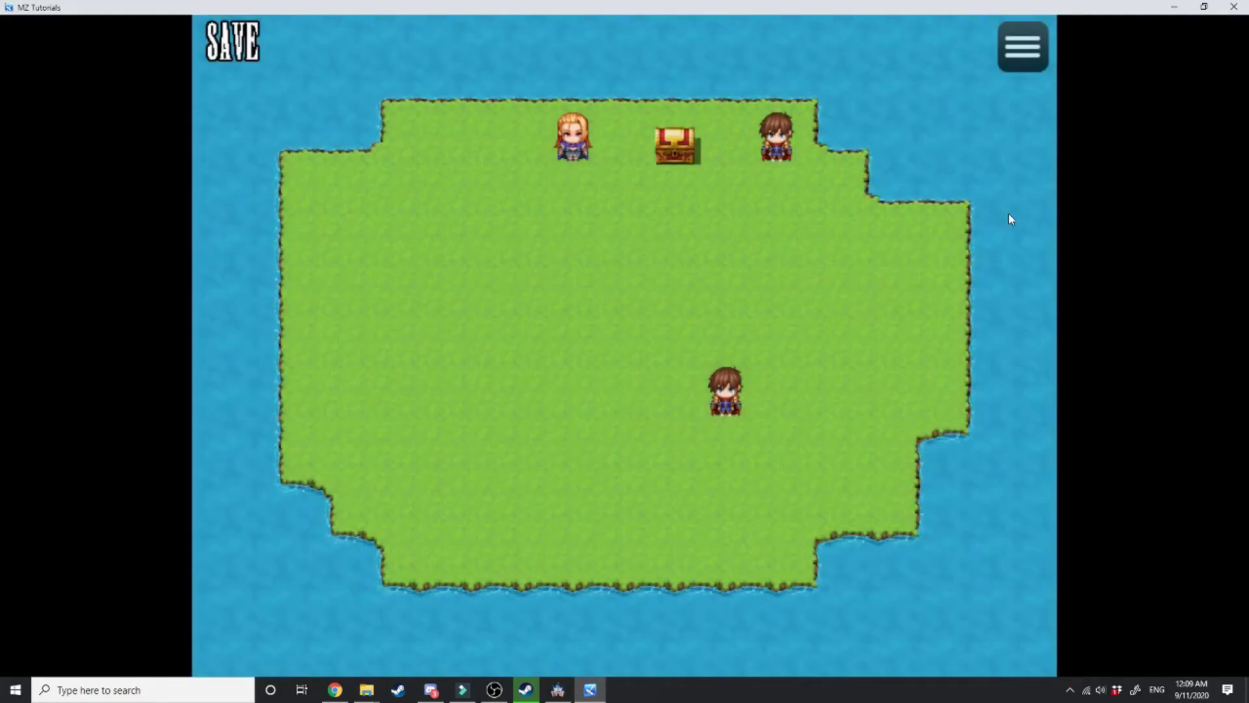
# Step: In playtest, walk up to the blonde NPC and talk to her, triggering the TypeError crash
pyautogui.press('Up')
pyautogui.press('Left')
pyautogui.press('Left')
pyautogui.press('Up')
pyautogui.press('Up')
pyautogui.press('Return')
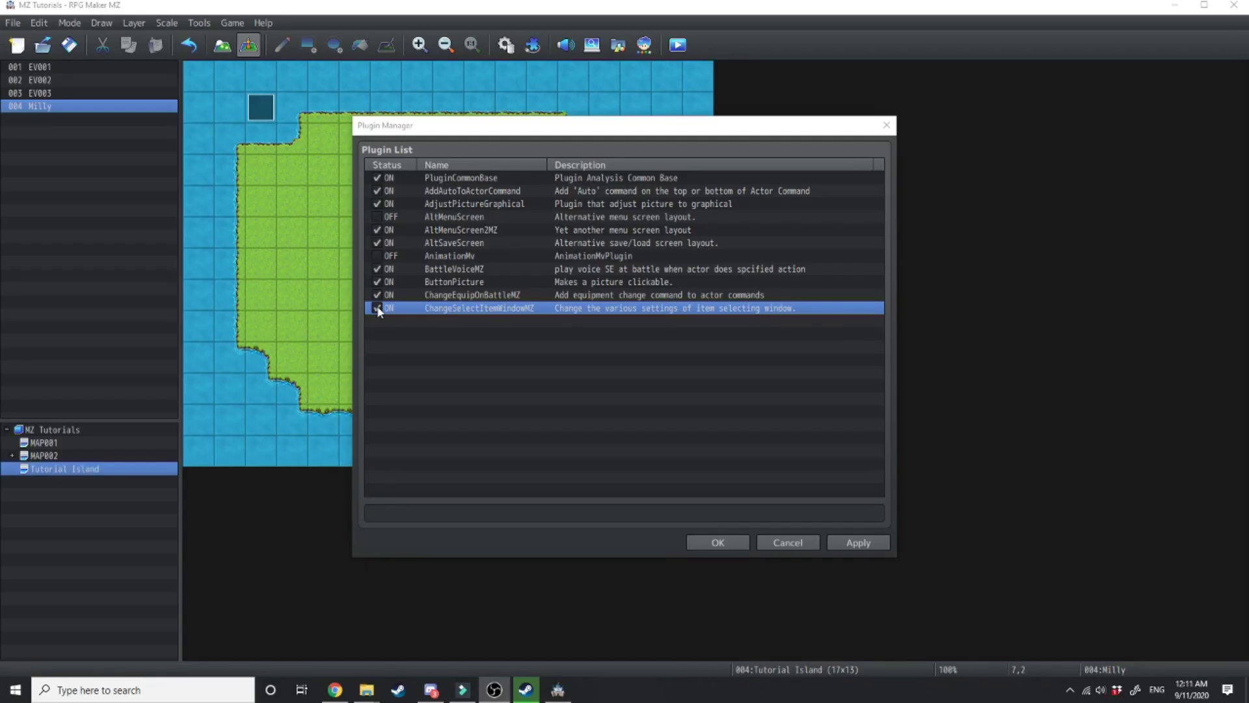
# Step: Turn ChangeSelectItemWindowMZ OFF, apply, and playtest talking to the girl
pyautogui.click(377, 308)
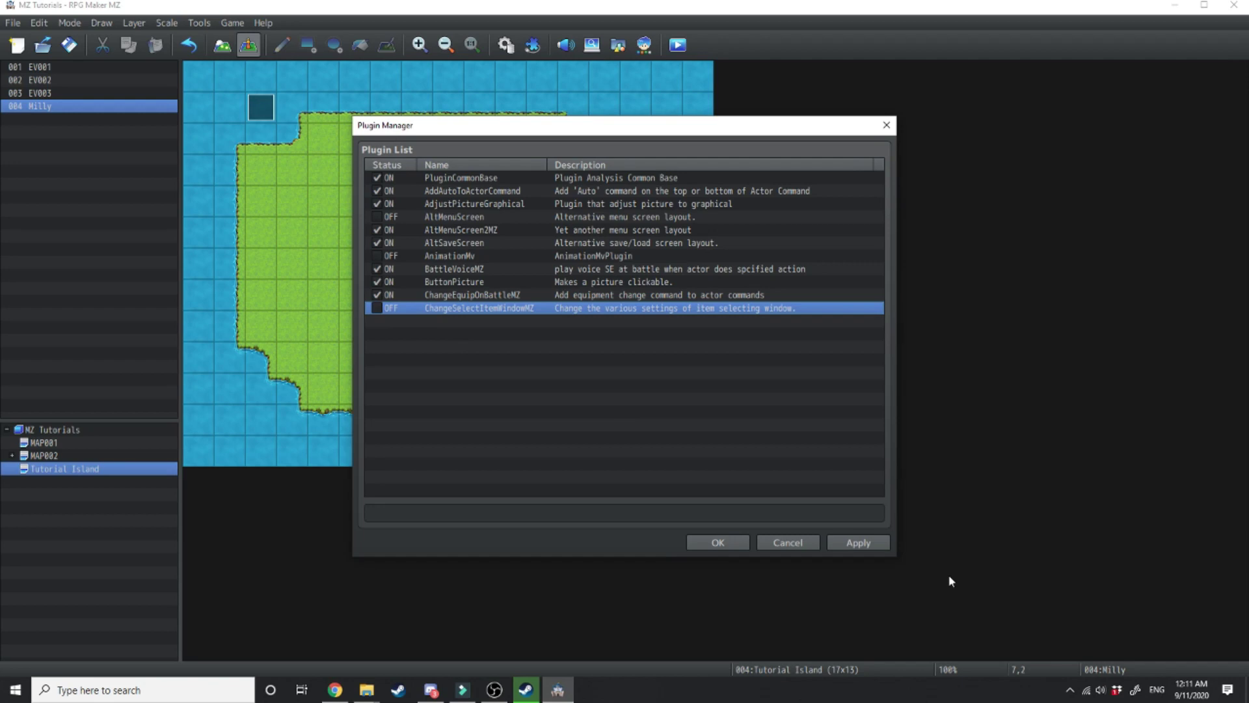
pyautogui.click(837, 544)
pyautogui.click(716, 542)
pyautogui.hotkey('ctrl', 'r')
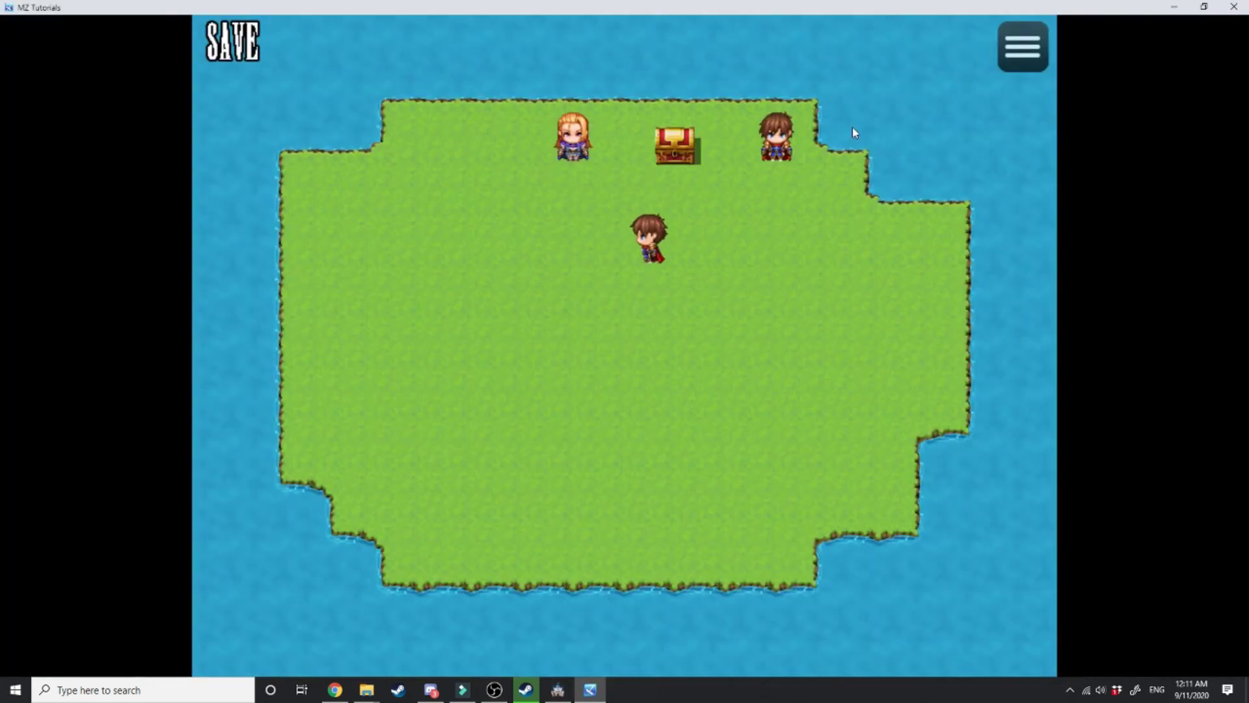
pyautogui.press('Up')
pyautogui.press('Up')
pyautogui.press('Up')
pyautogui.press('Left')
pyautogui.press('Escape')
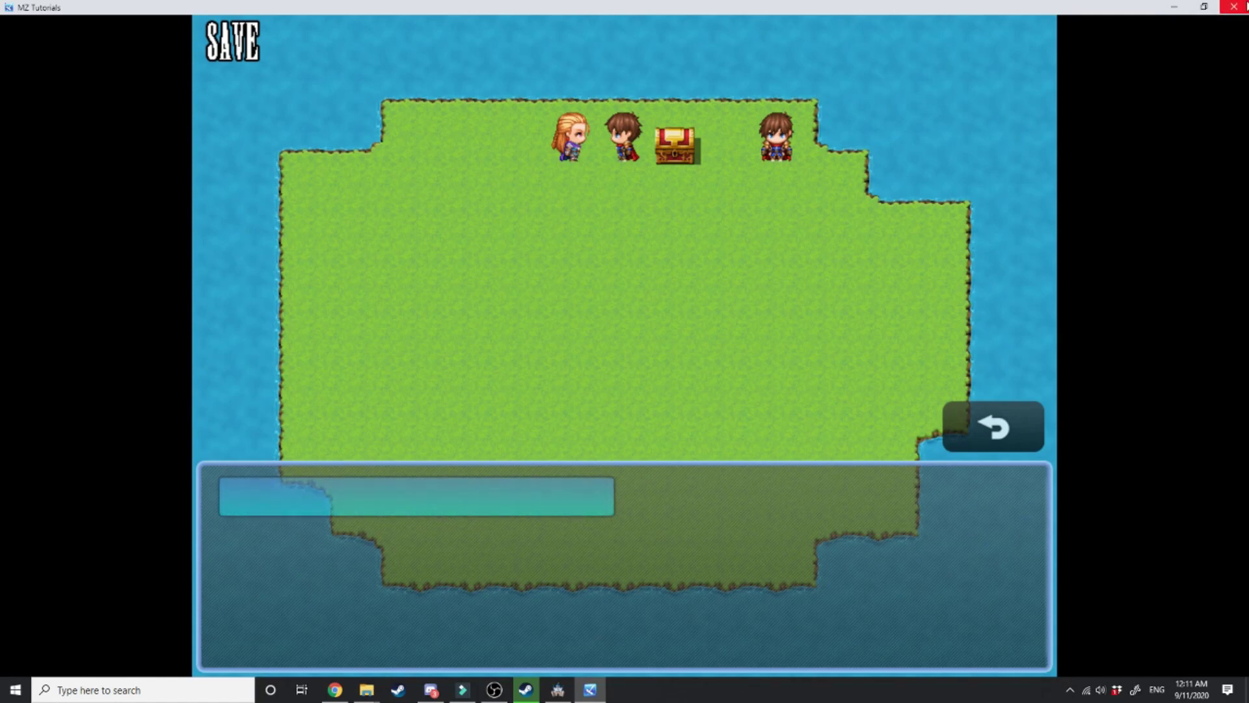
# Step: Close the playtest, set ChangeSelectItemWindowMZ back ON and open its settings
pyautogui.click(1234, 7)
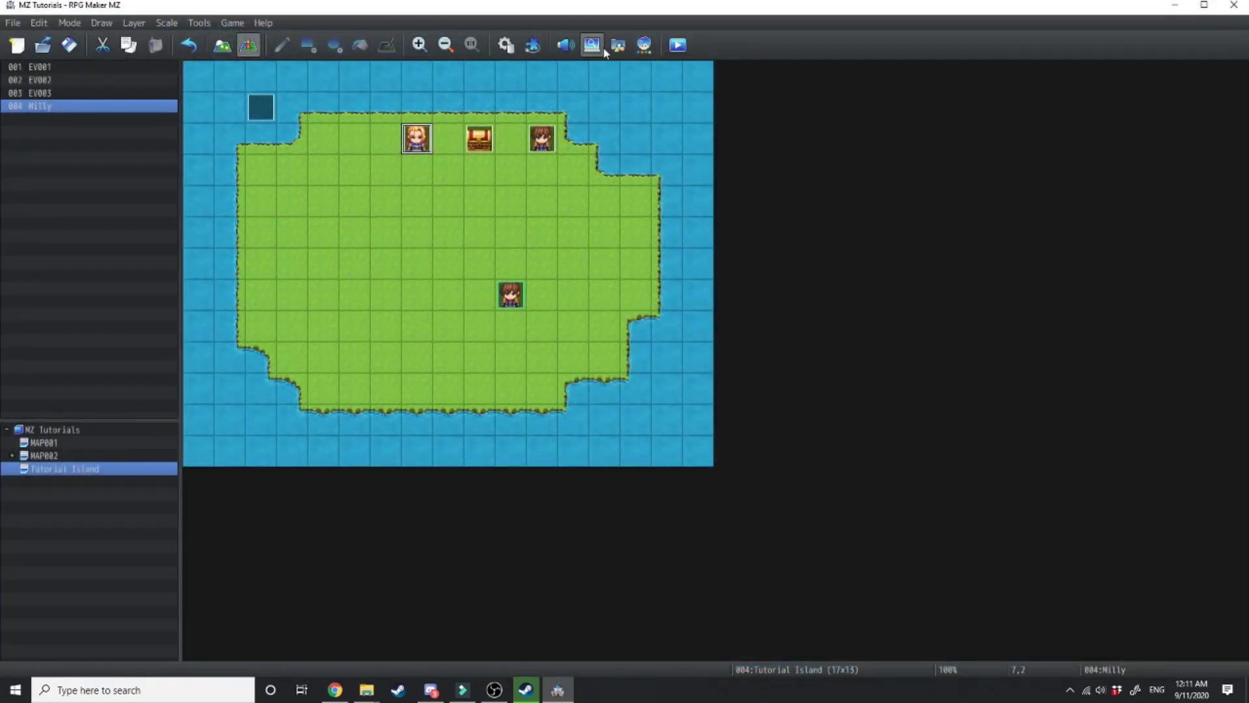
pyautogui.click(529, 45)
pyautogui.click(453, 307)
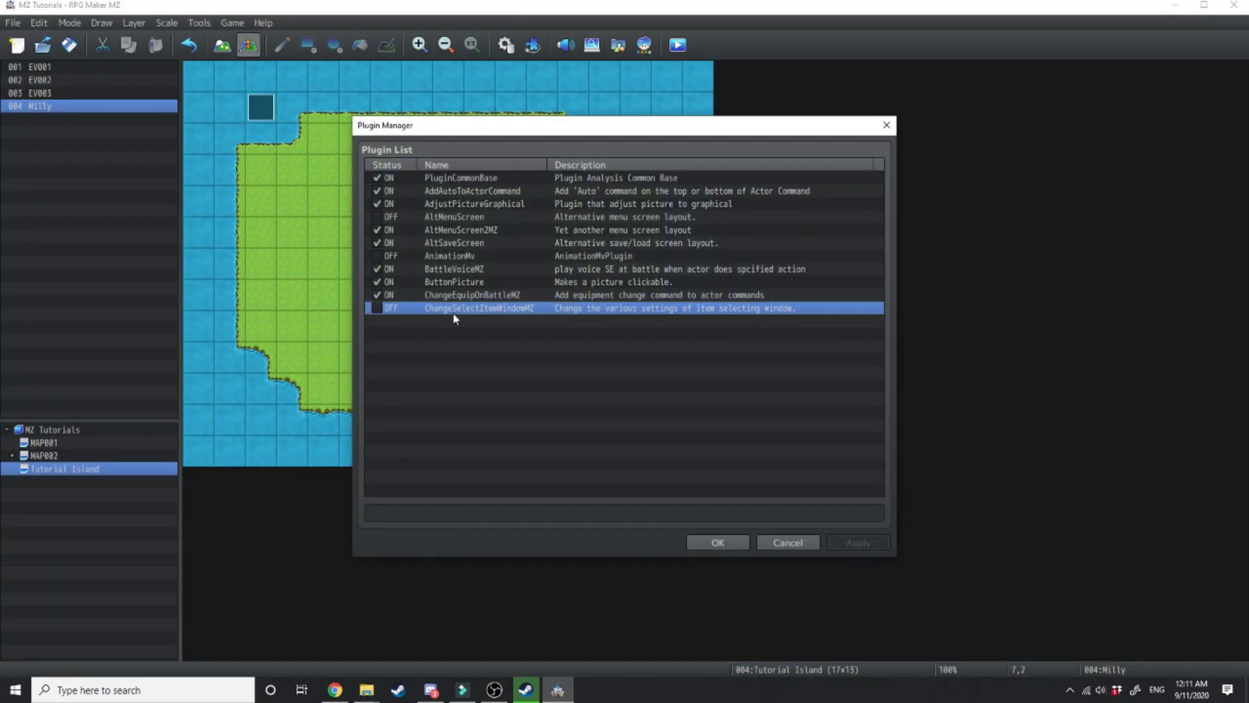
pyautogui.click(376, 307)
pyautogui.doubleClick(429, 308)
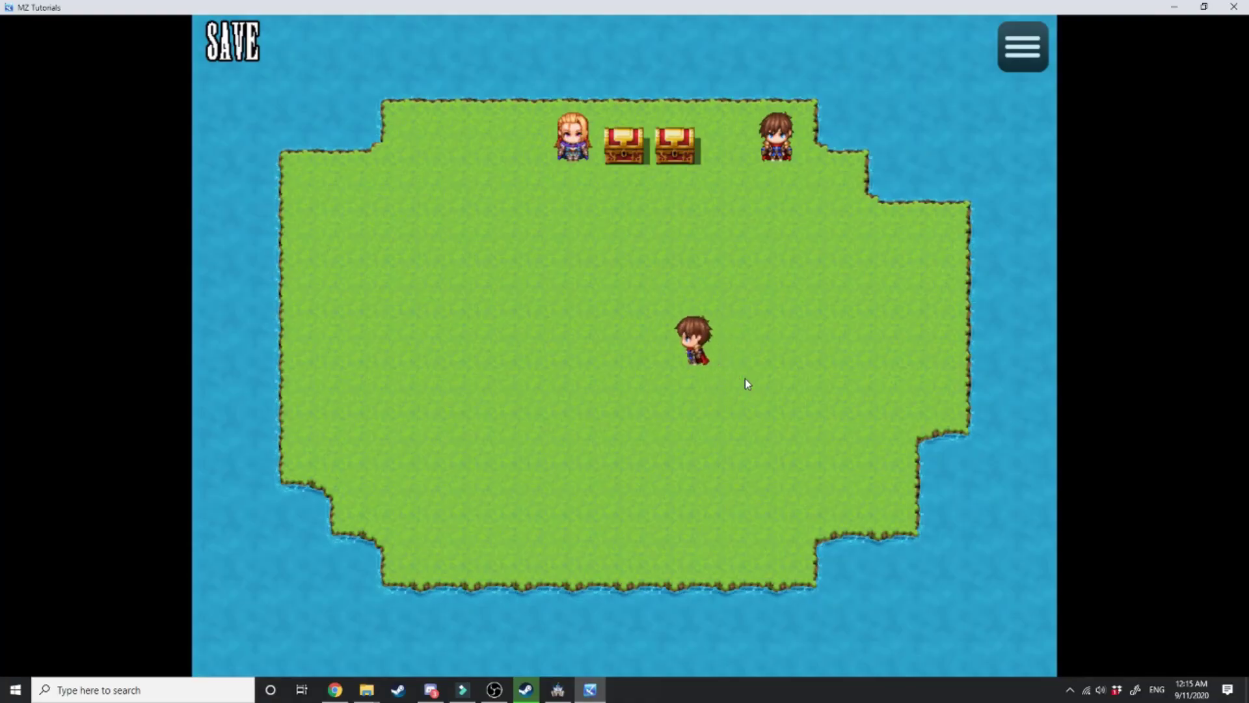
# Step: Talk to the blonde girl to open the item window, then close it
pyautogui.press('Left')
pyautogui.press('Up')
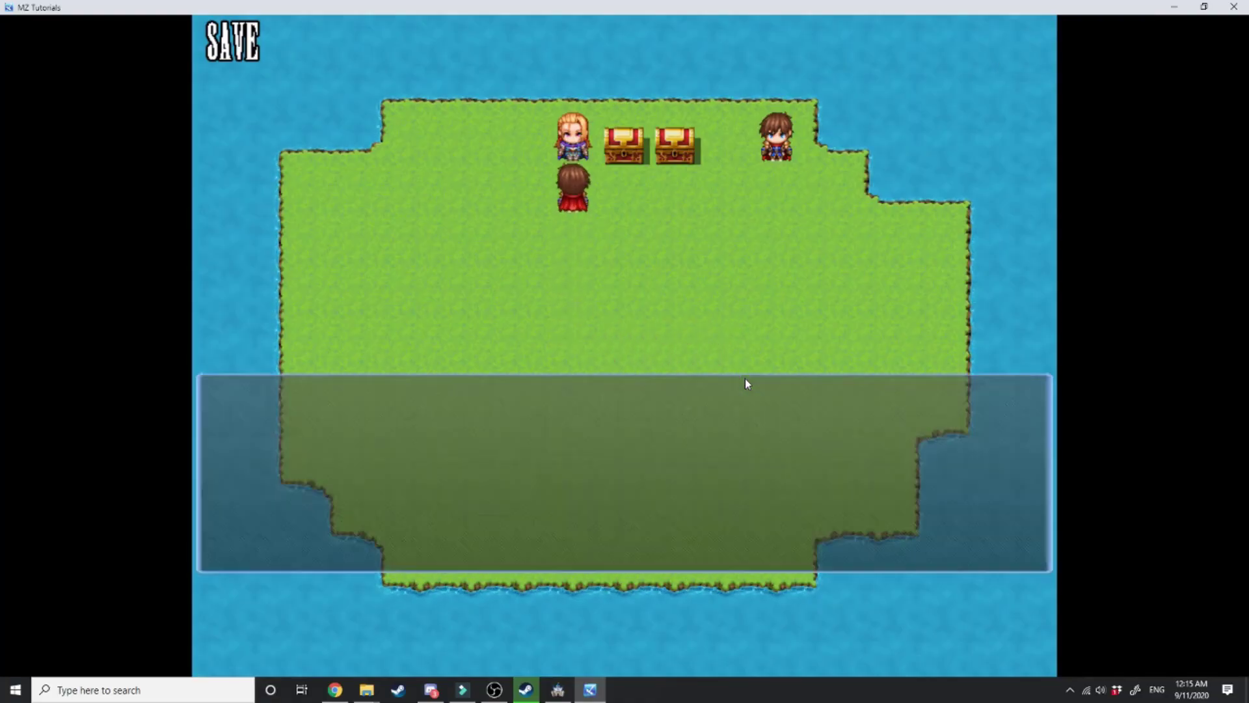
pyautogui.press('Return')
pyautogui.press('Escape')
# Step: Collect the Potion from the left chest and talk to the girl to see it listed
pyautogui.press('Right')
pyautogui.press('Up')
pyautogui.press('Return')
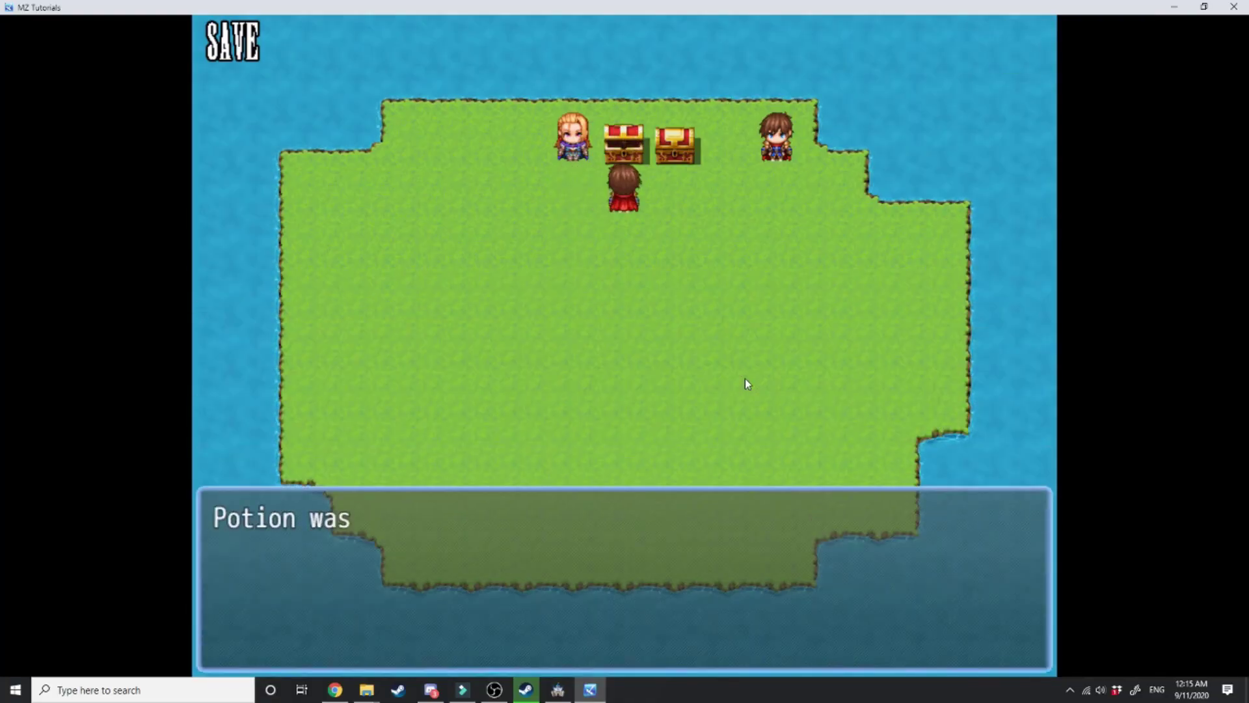
pyautogui.press('Return')
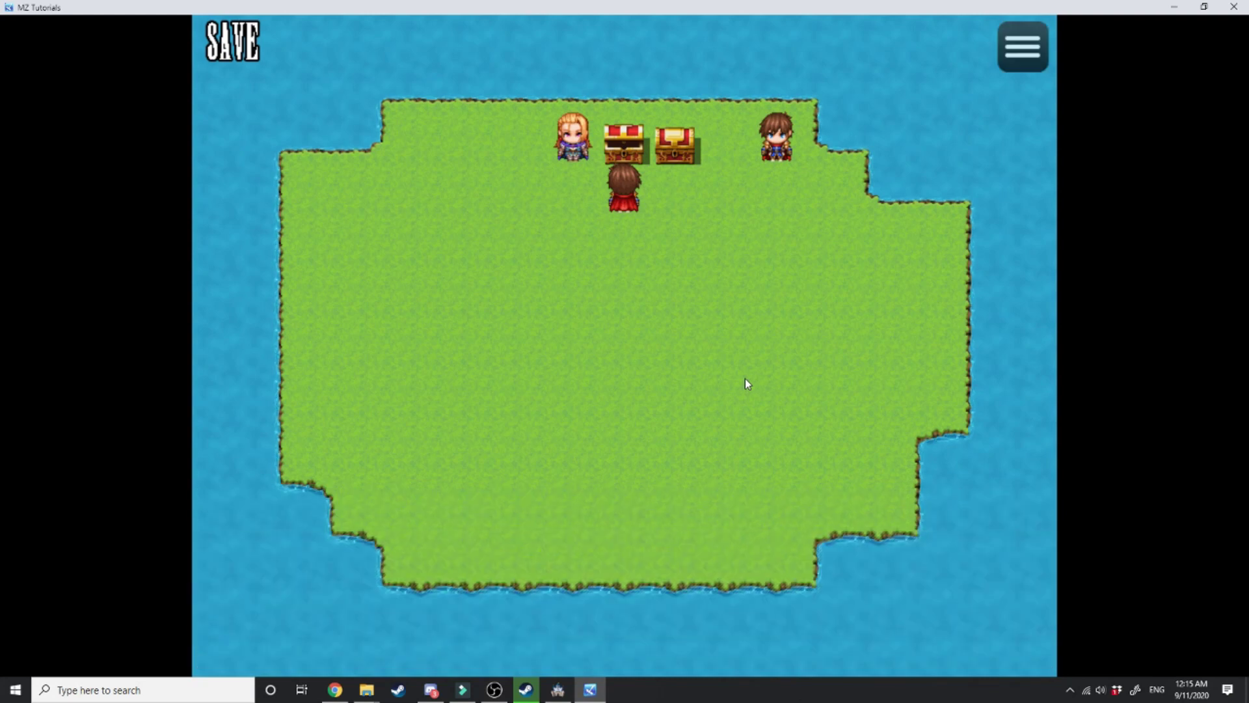
pyautogui.press('Left')
pyautogui.press('Up')
pyautogui.press('Return')
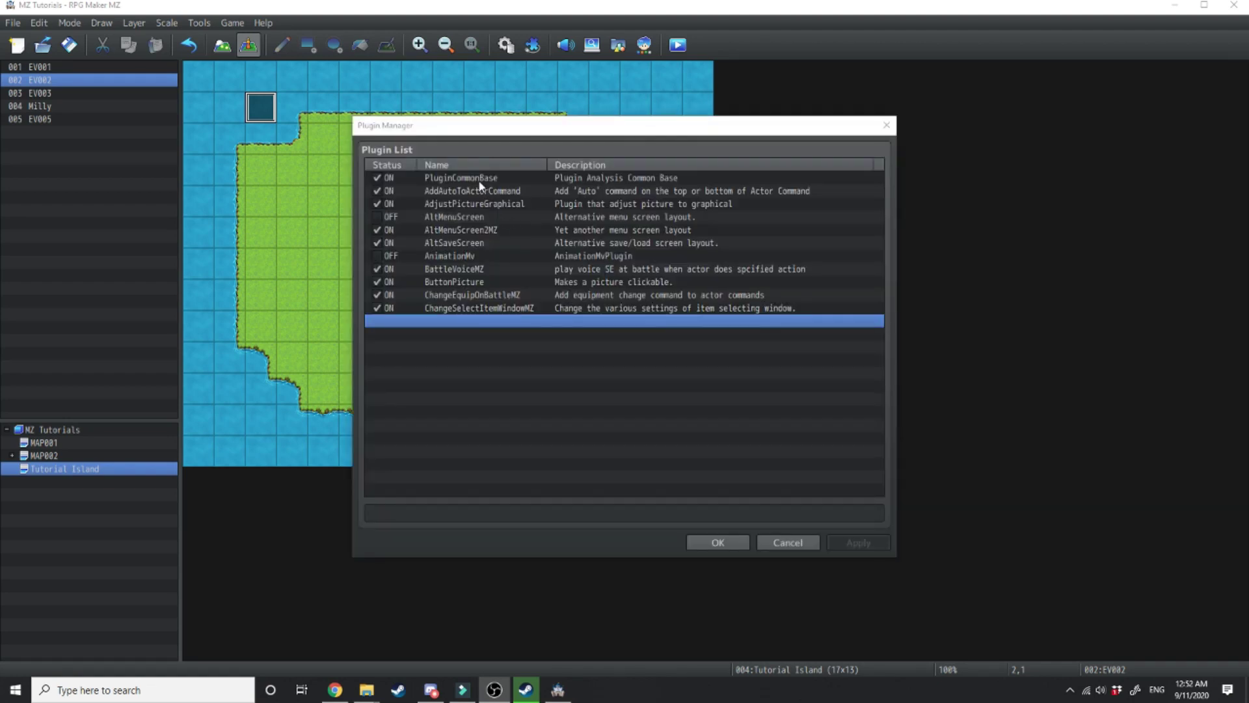
# Step: Select Plugin Manager entries from PluginCommonBase down to ChangeSelectItemWindowMZ
pyautogui.click(481, 182)
pyautogui.click(474, 191)
pyautogui.click(450, 256)
pyautogui.click(444, 294)
pyautogui.click(442, 306)
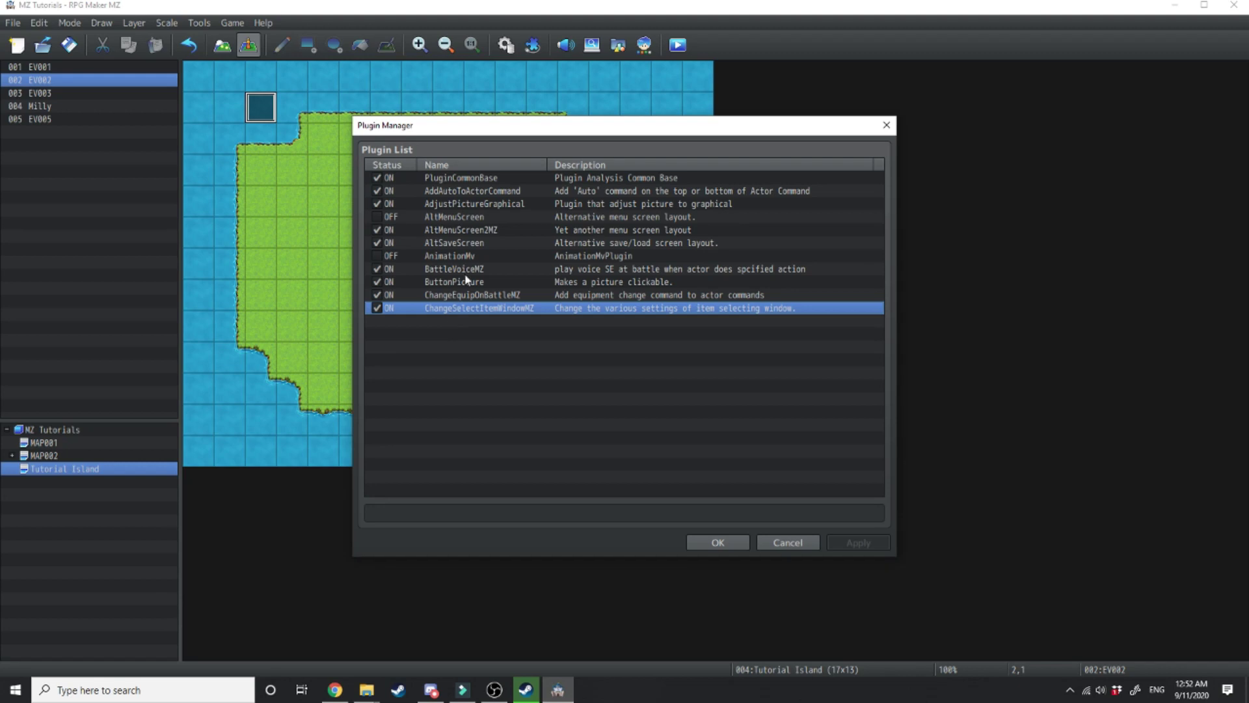
pyautogui.press('Up')
pyautogui.press('Up')
pyautogui.press('Up')
pyautogui.press('Up')
pyautogui.press('Up')
pyautogui.press('Up')
# Step: In a new empty plugin slot, browse available plugins and read CommonEventStepRegion's description
pyautogui.doubleClick(455, 320)
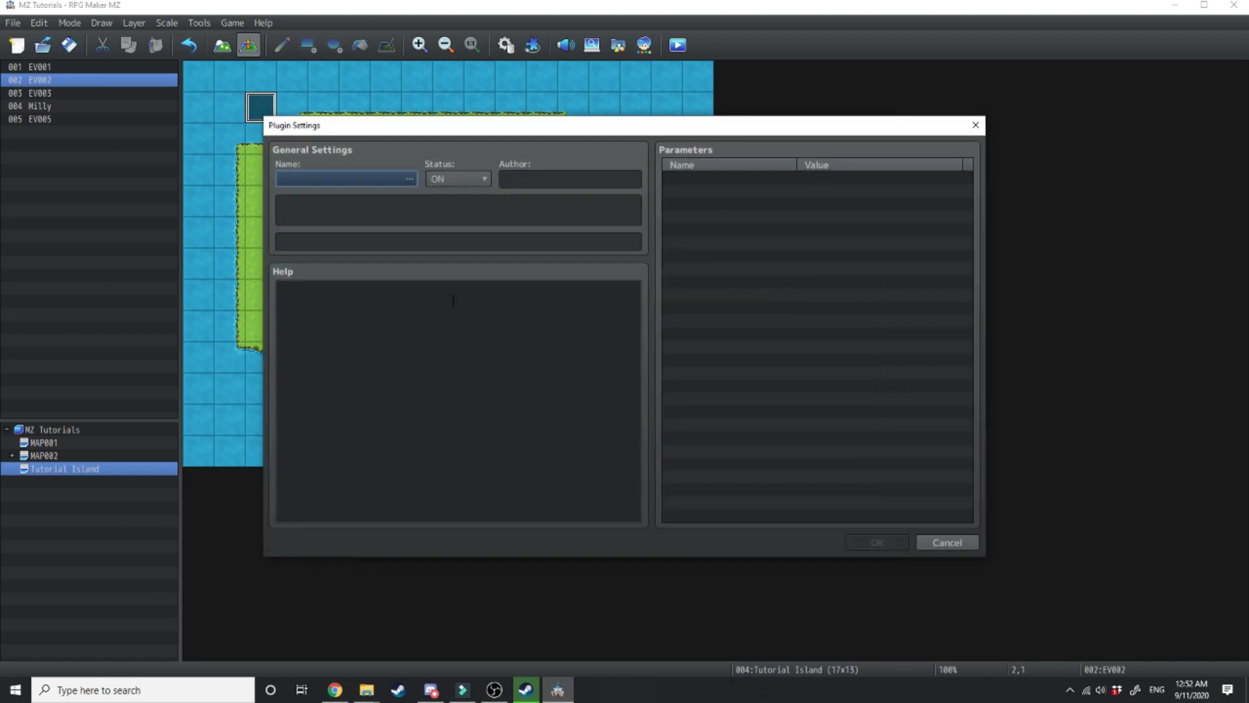
pyautogui.click(398, 175)
pyautogui.click(416, 353)
pyautogui.scroll(-5, 417, 351)
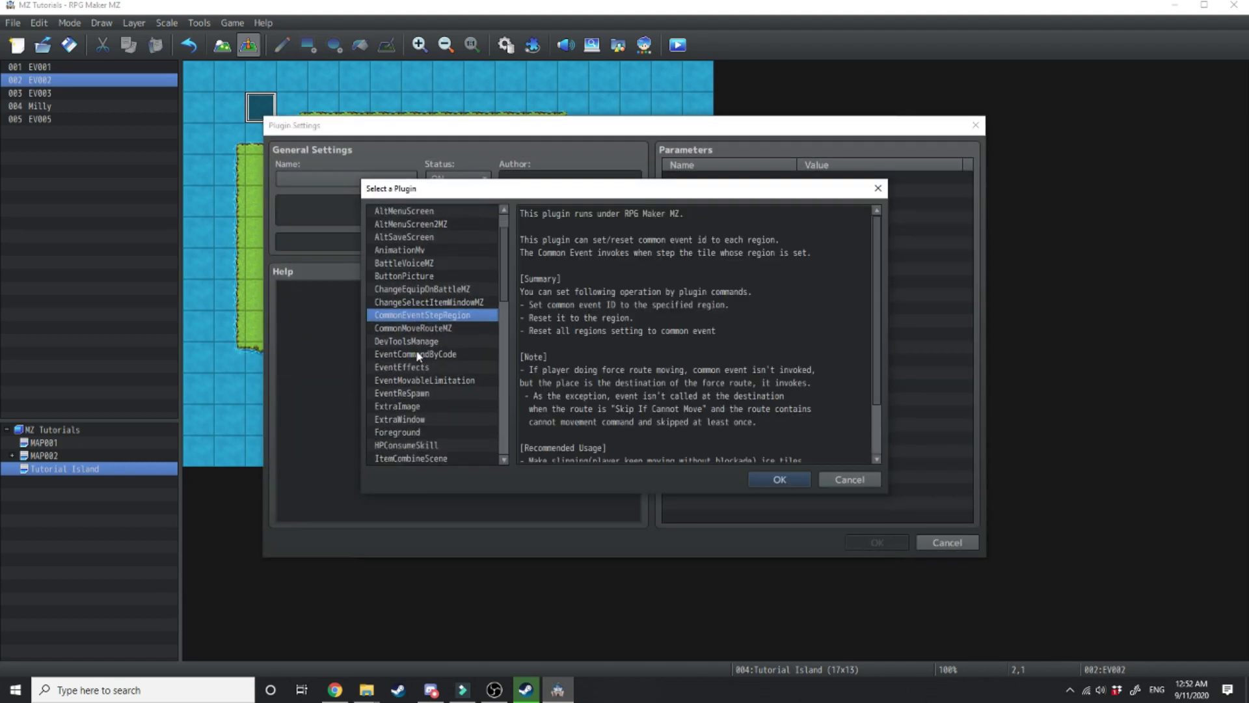
pyautogui.scroll(-6, 418, 346)
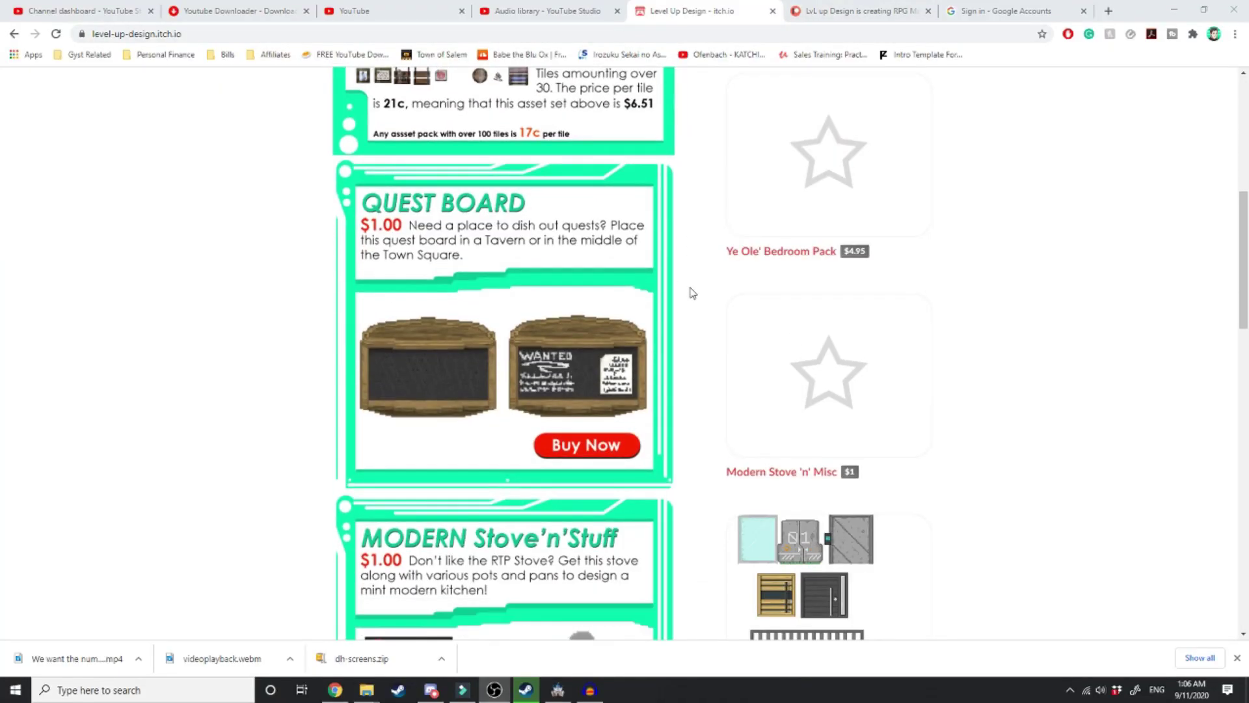
pyautogui.scroll(-3, 692, 293)
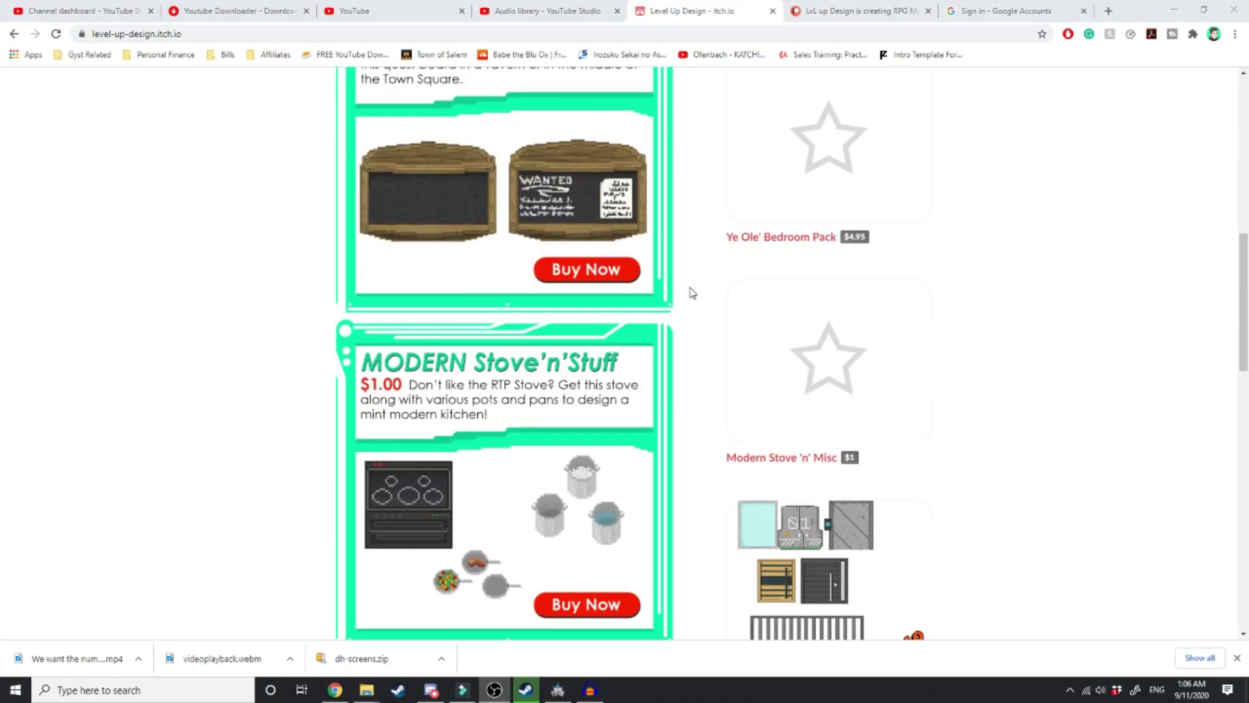
pyautogui.scroll(-9, 692, 293)
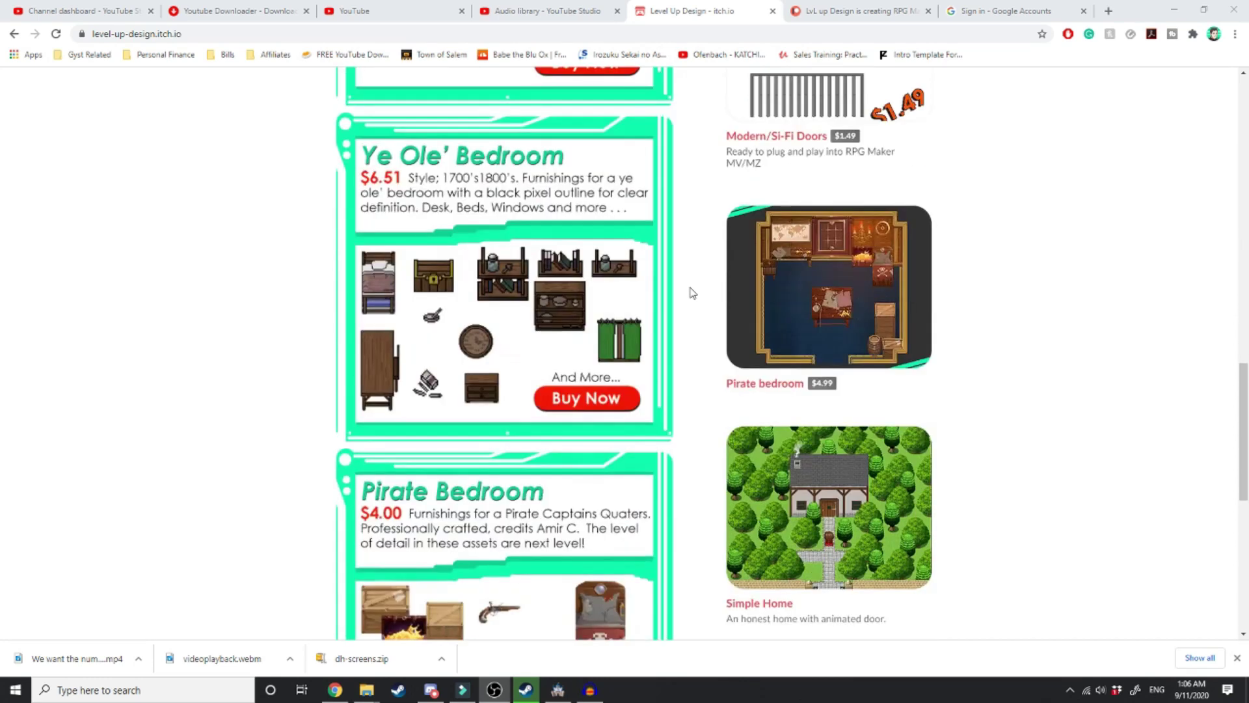
pyautogui.scroll(-5, 692, 293)
pyautogui.scroll(-5, 692, 292)
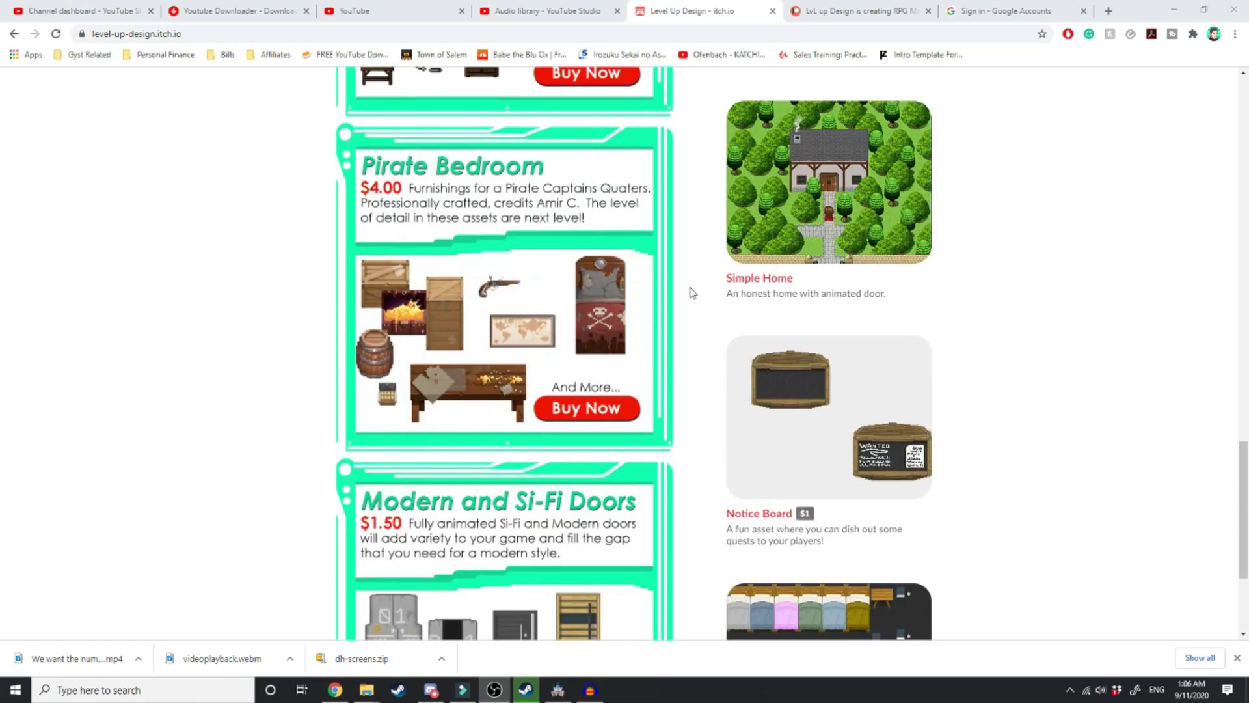
pyautogui.scroll(-3, 692, 293)
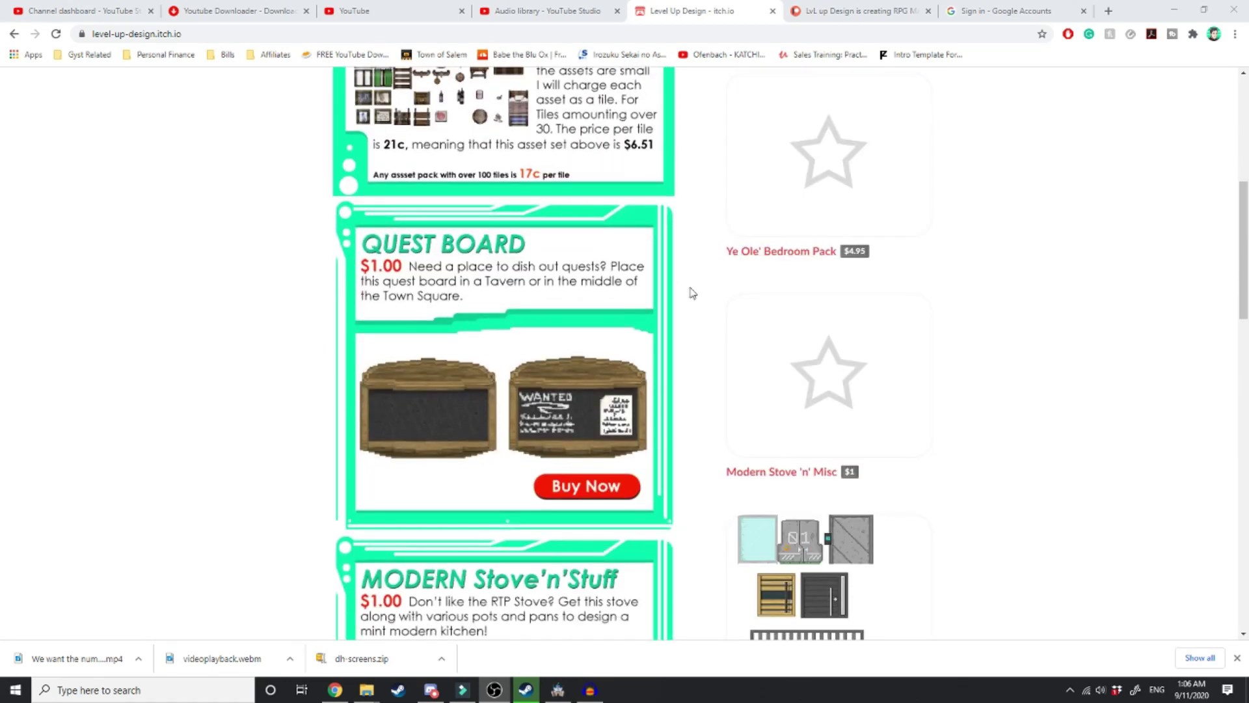
pyautogui.scroll(-3, 692, 293)
pyautogui.scroll(-15, 692, 292)
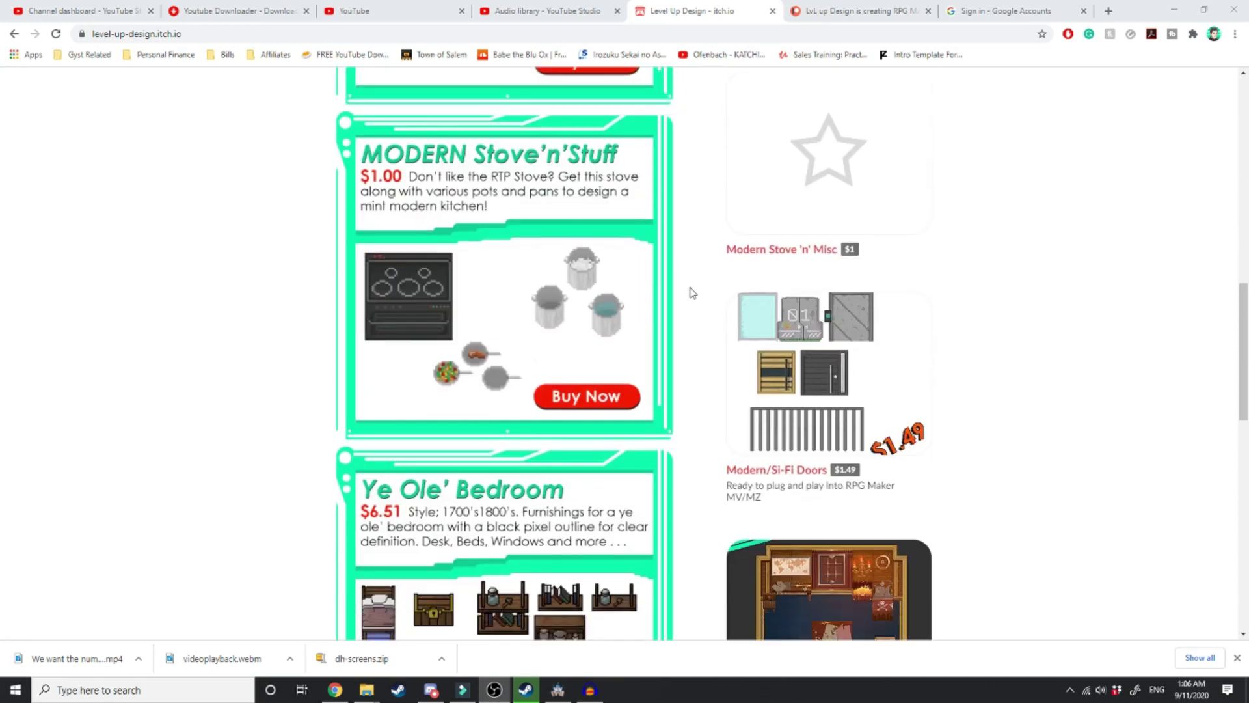
pyautogui.scroll(6, 879, 455)
pyautogui.scroll(15, 878, 455)
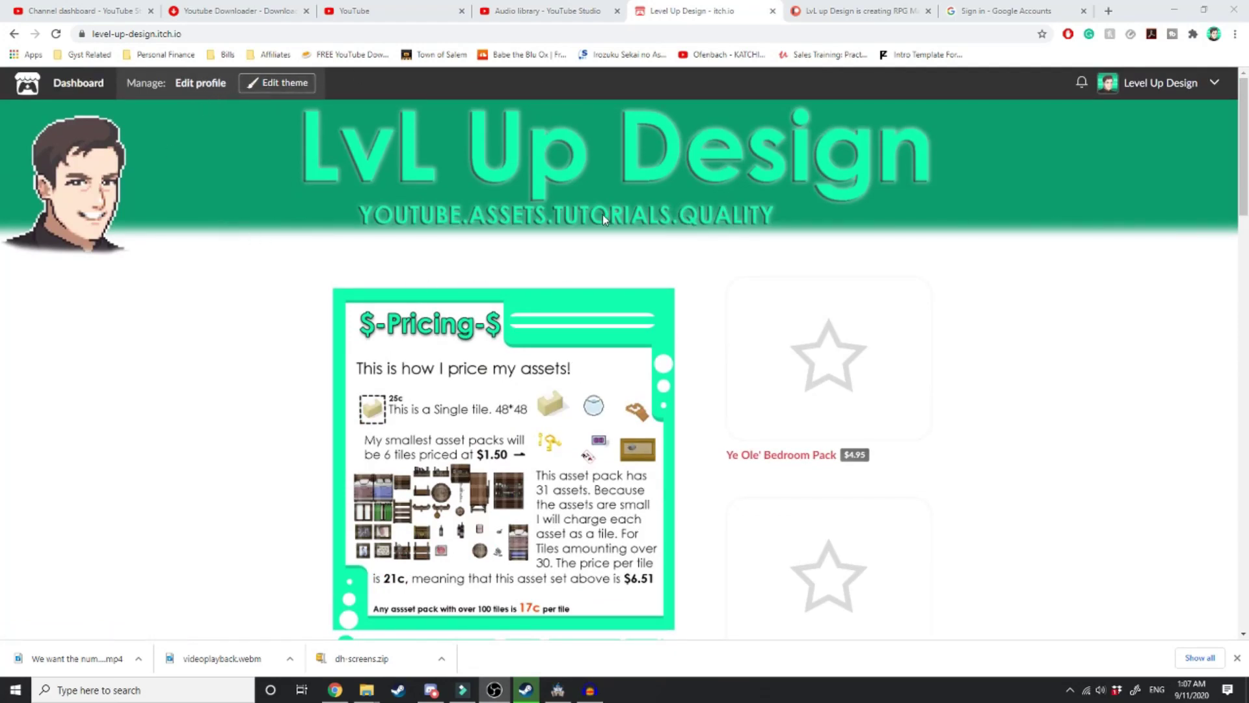
# Step: Switch to the Patreon tab and scroll through the LvL up Design membership tiers
pyautogui.hotkey('ctrl', 'Tab')
pyautogui.scroll(5, 1007, 414)
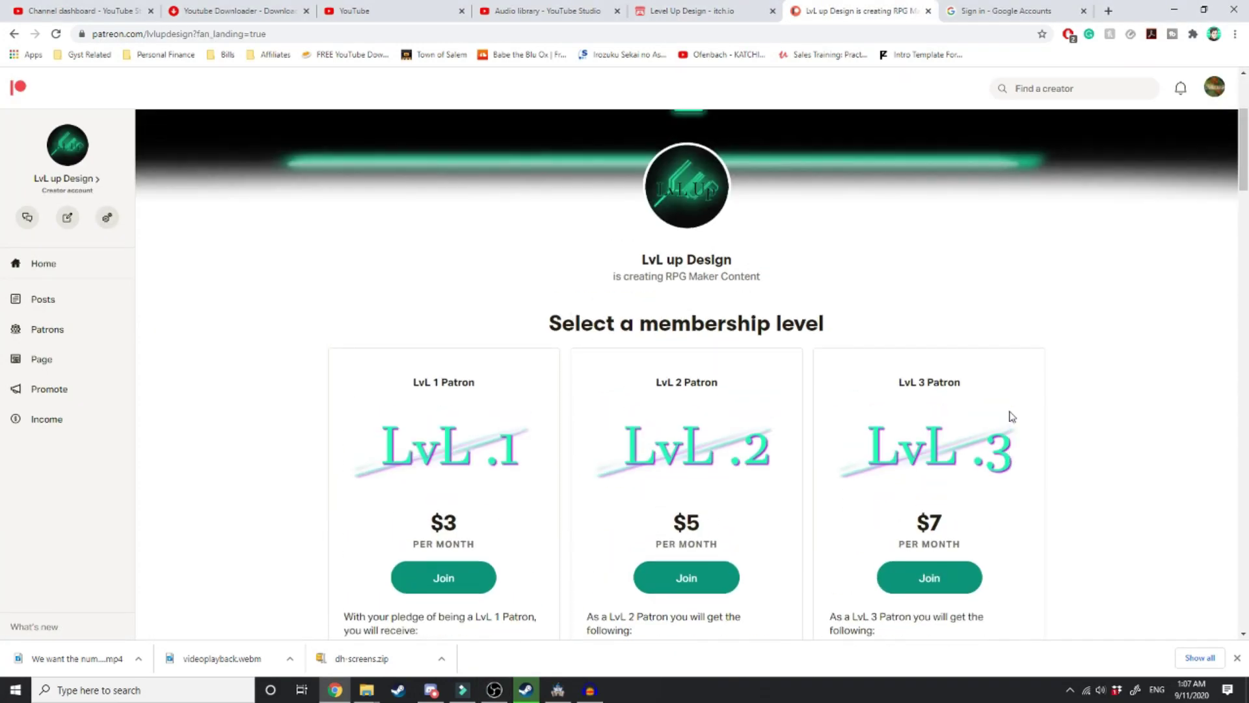
pyautogui.scroll(-7, 1012, 416)
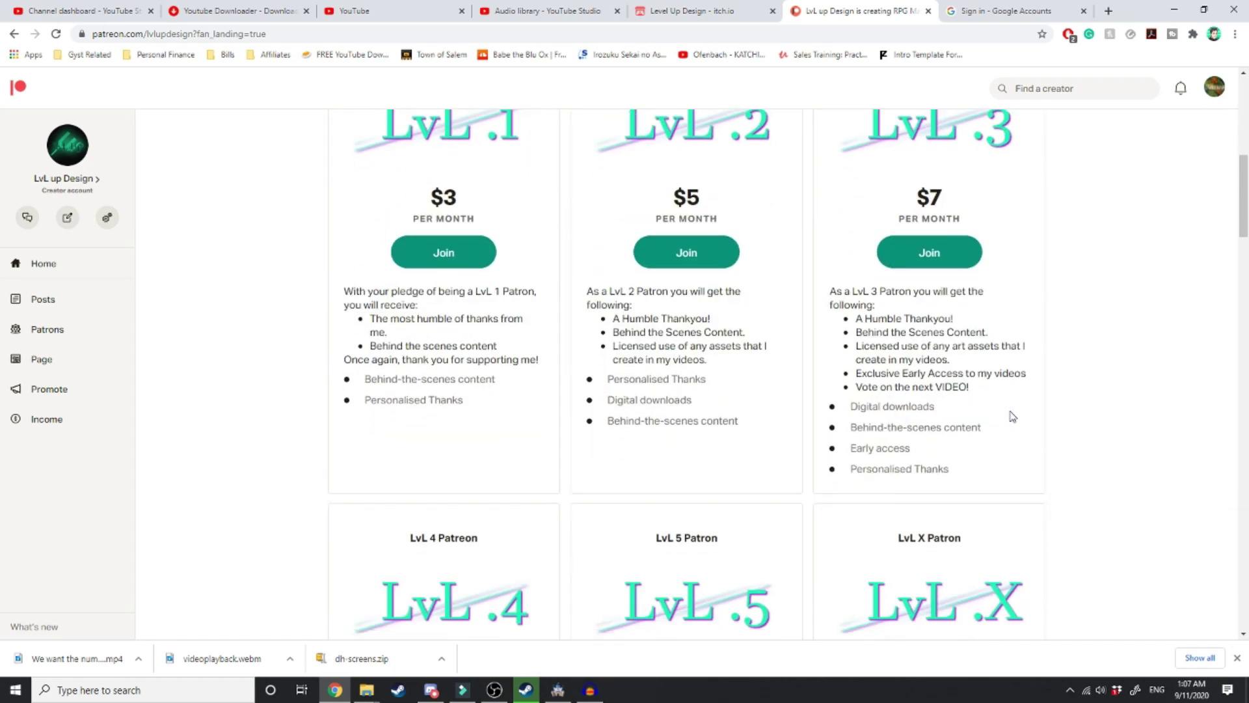
pyautogui.scroll(-4, 1012, 417)
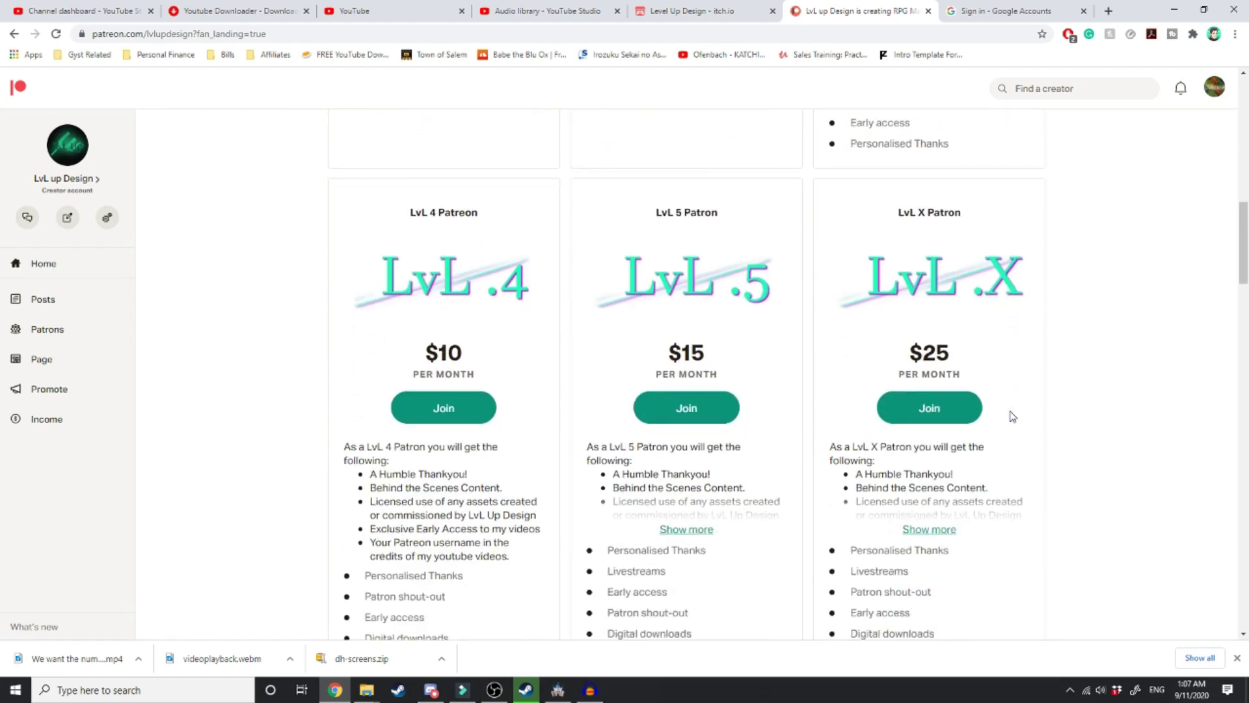
# Step: Go to the creator's Posts page and scroll down through its content
pyautogui.hotkey('alt', 'Left')
pyautogui.scroll(-8, 1159, 358)
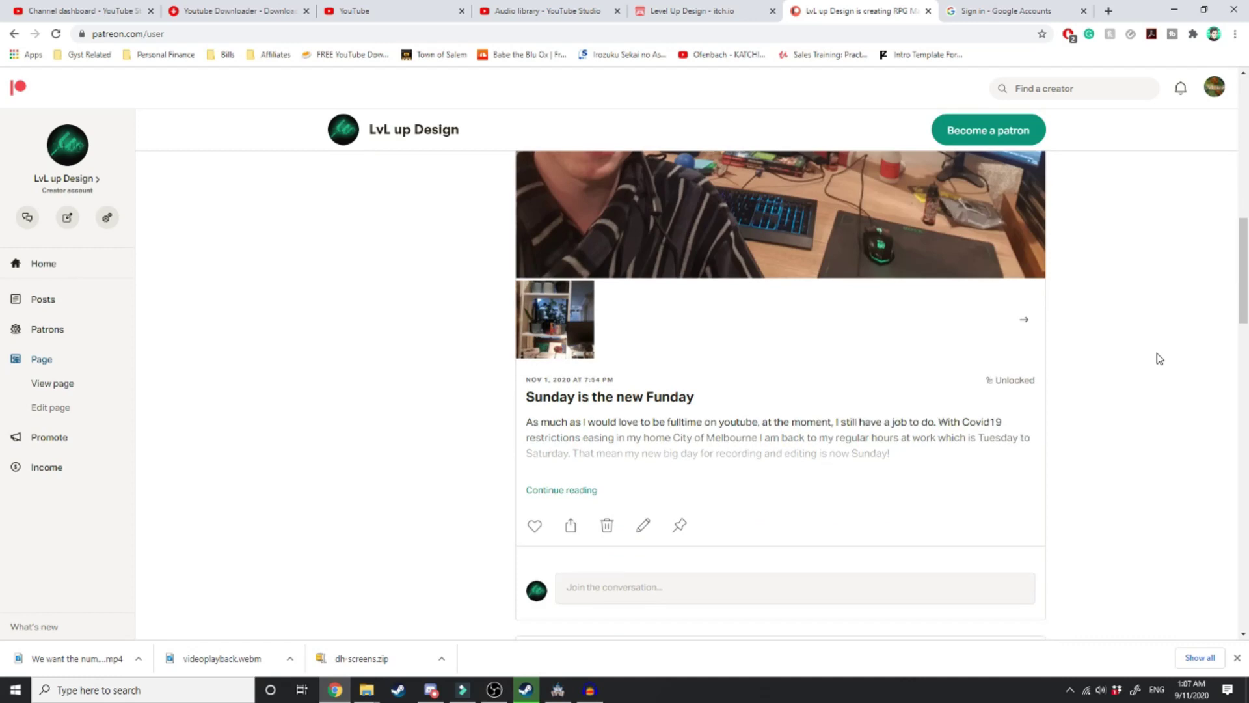
pyautogui.scroll(-10, 1158, 359)
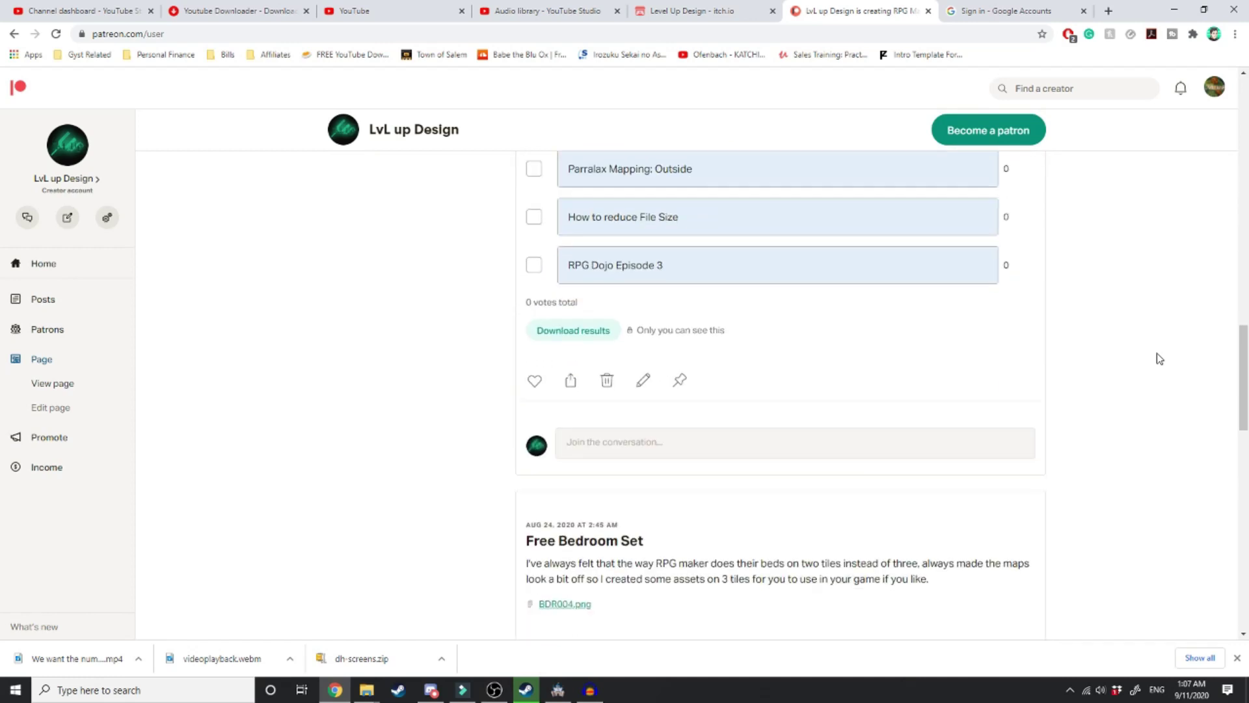
pyautogui.scroll(-10, 1159, 358)
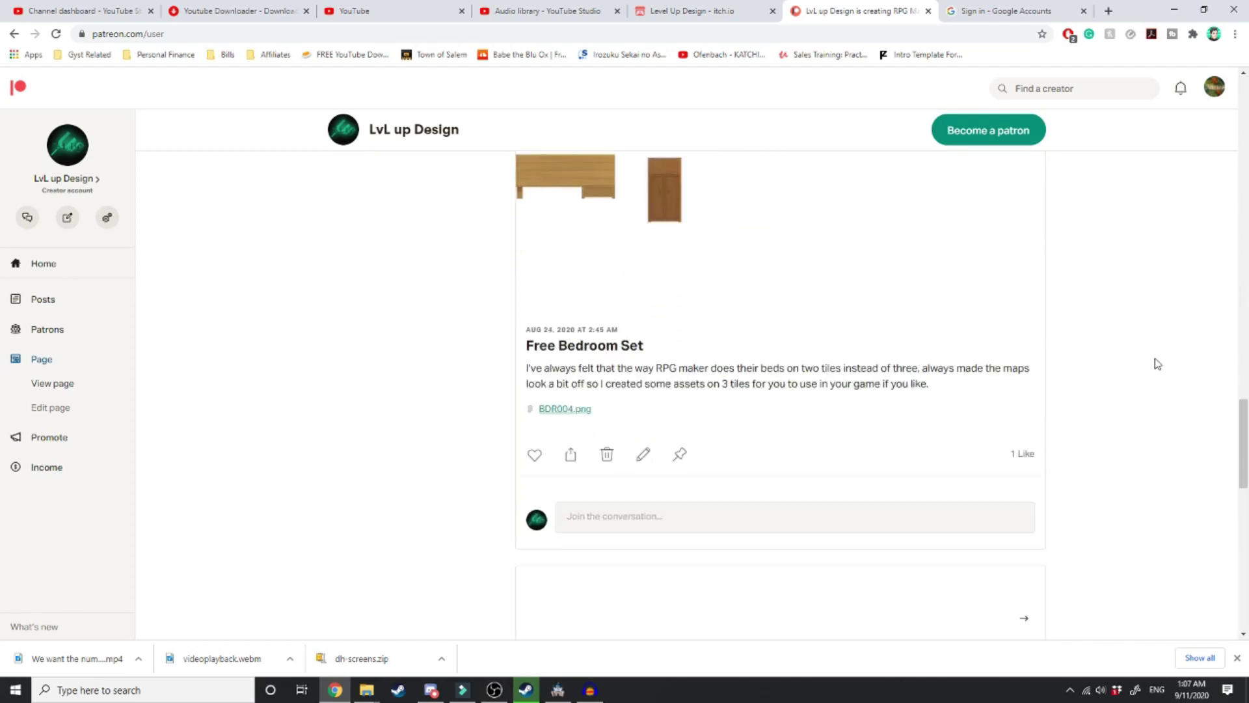
pyautogui.scroll(-8, 1158, 364)
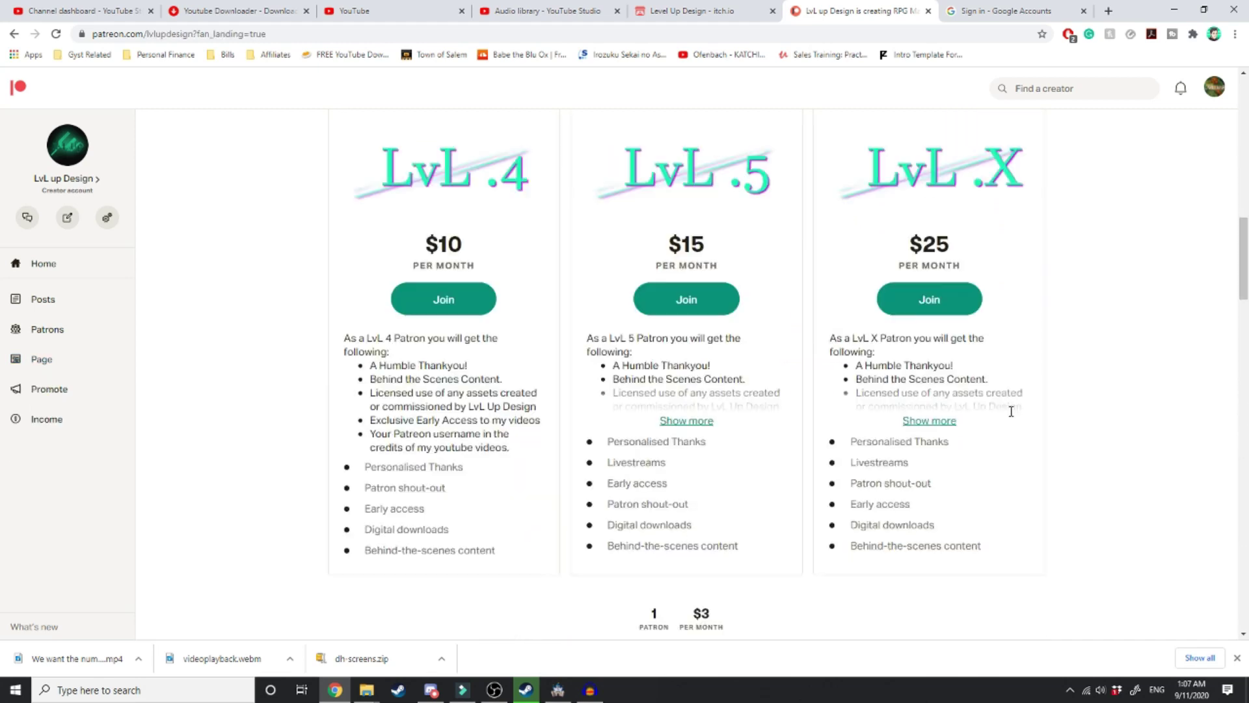
pyautogui.scroll(-2, 1011, 411)
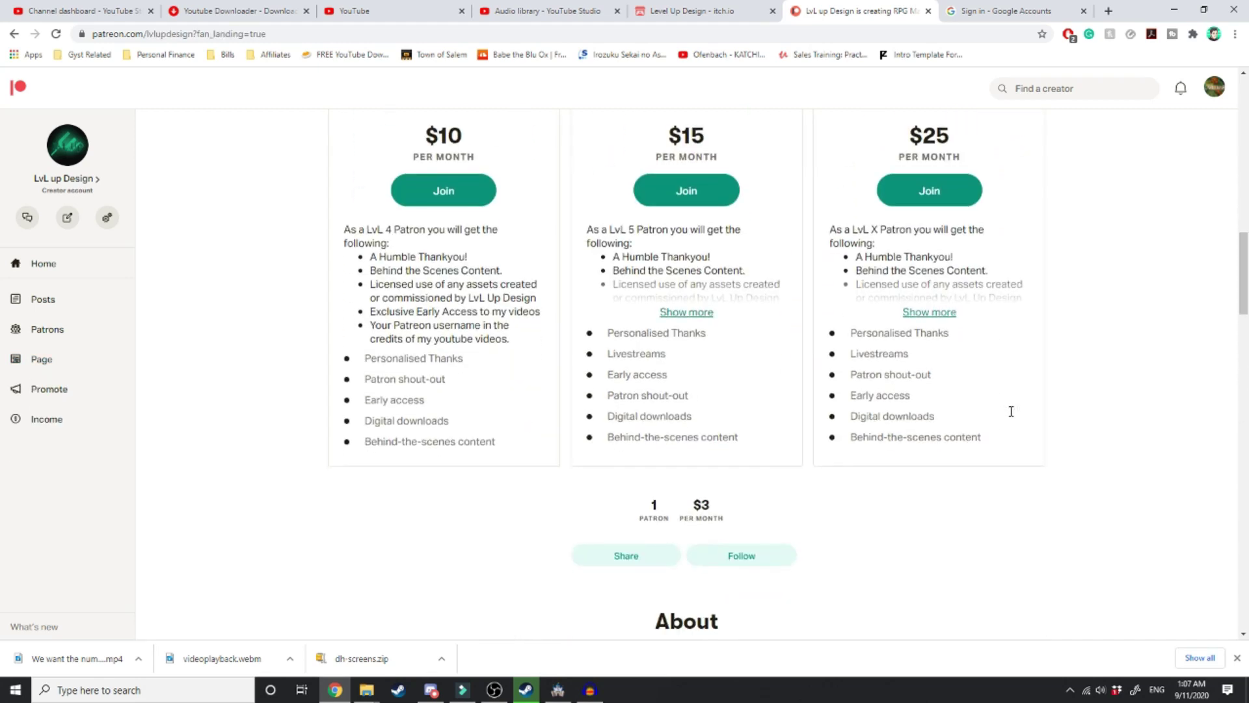
pyautogui.scroll(-2, 654, 398)
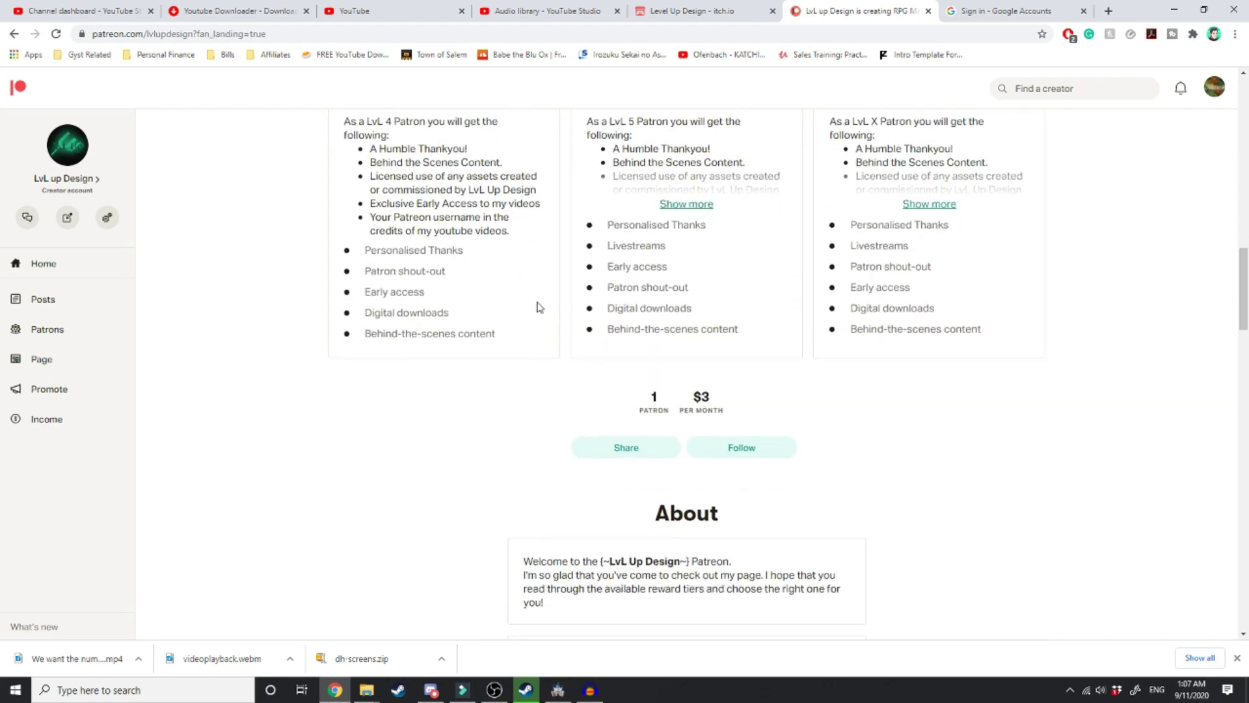